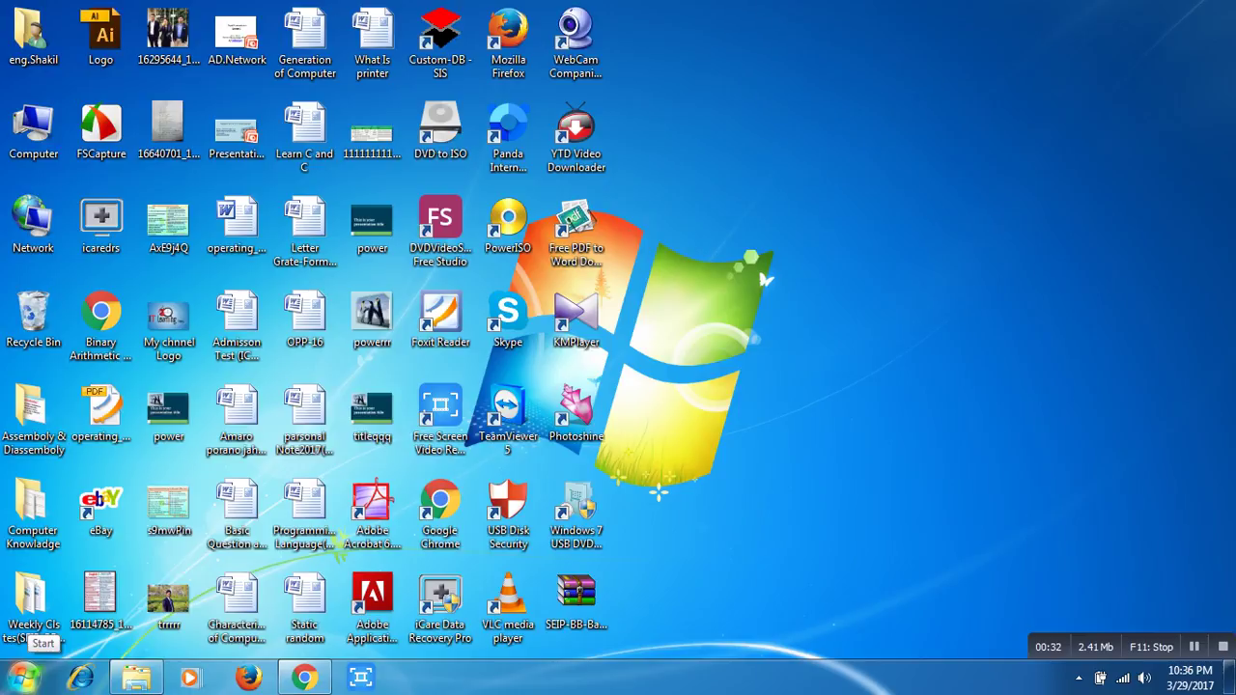
Step: Launch PowerPoint 2007 with a blank Presentation1, then minimize it to the taskbar
left_click(21, 676)
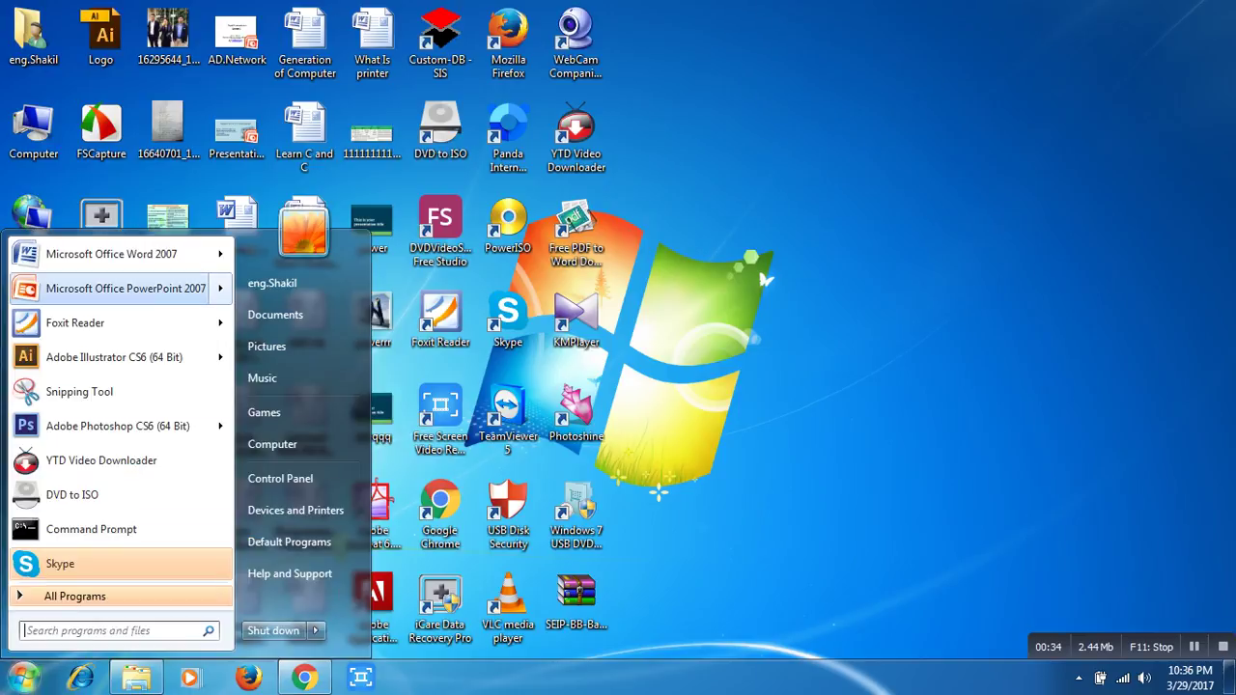
left_click(193, 287)
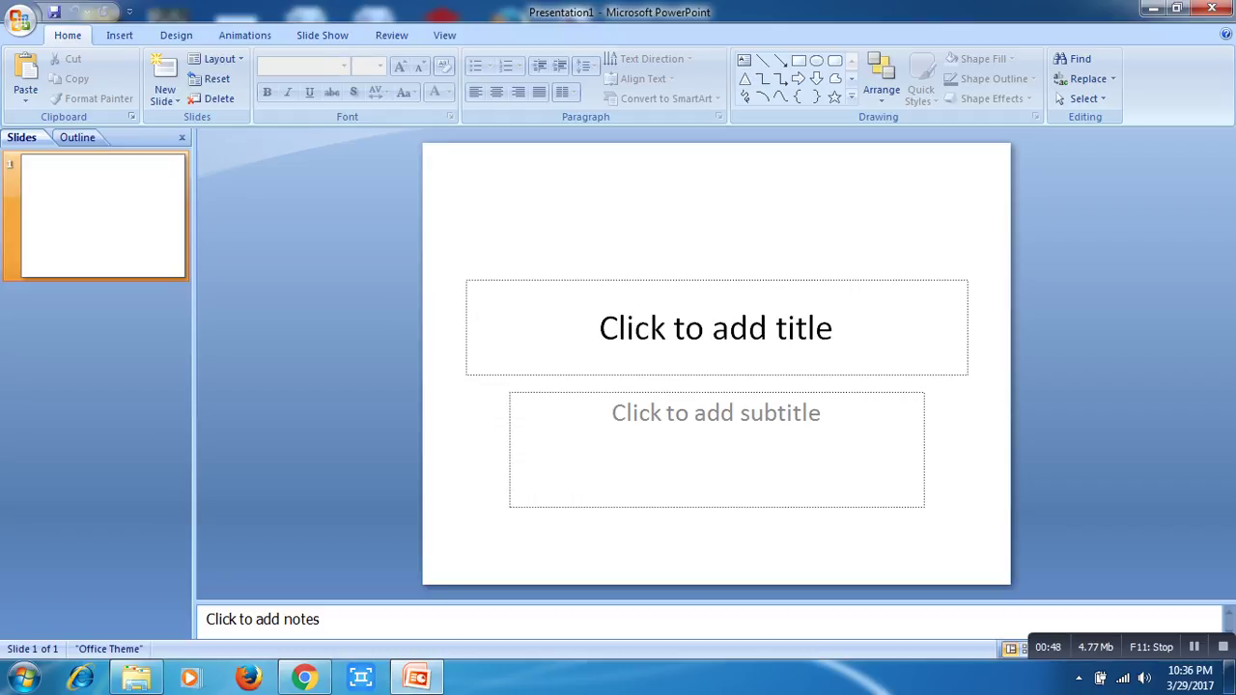
left_click(1153, 7)
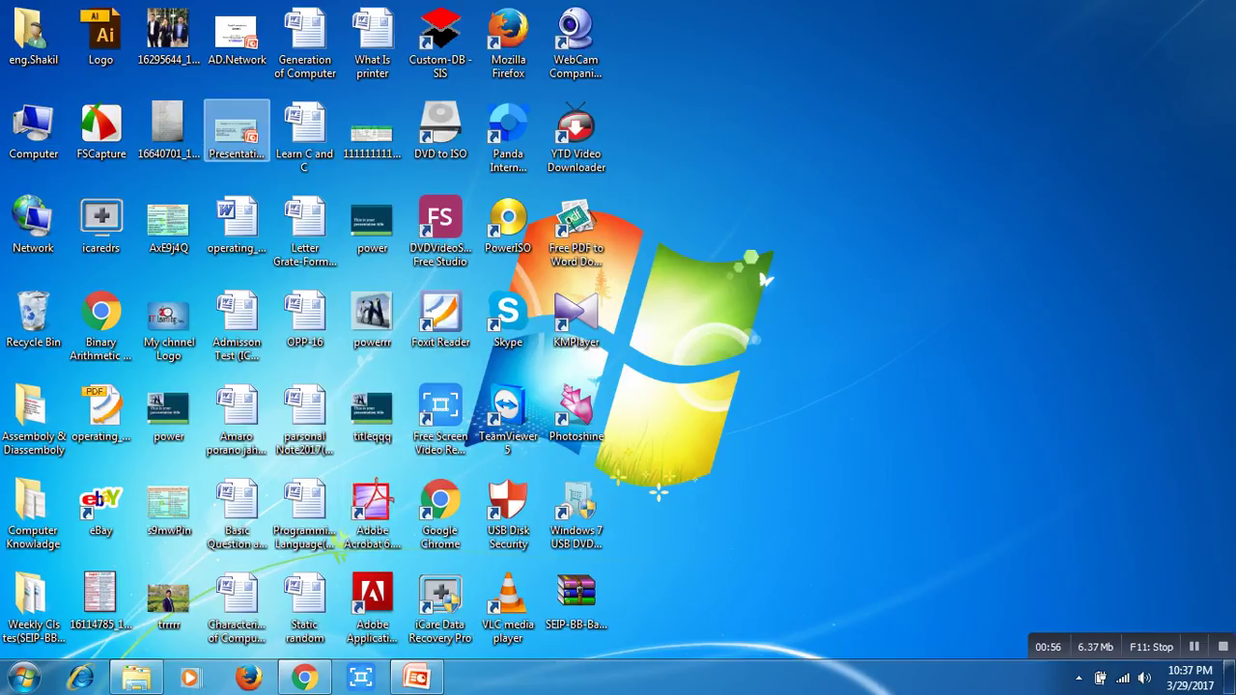
Step: Open Presentation1111 from the desktop and select its penguin picture, title and printer text
double_click(237, 131)
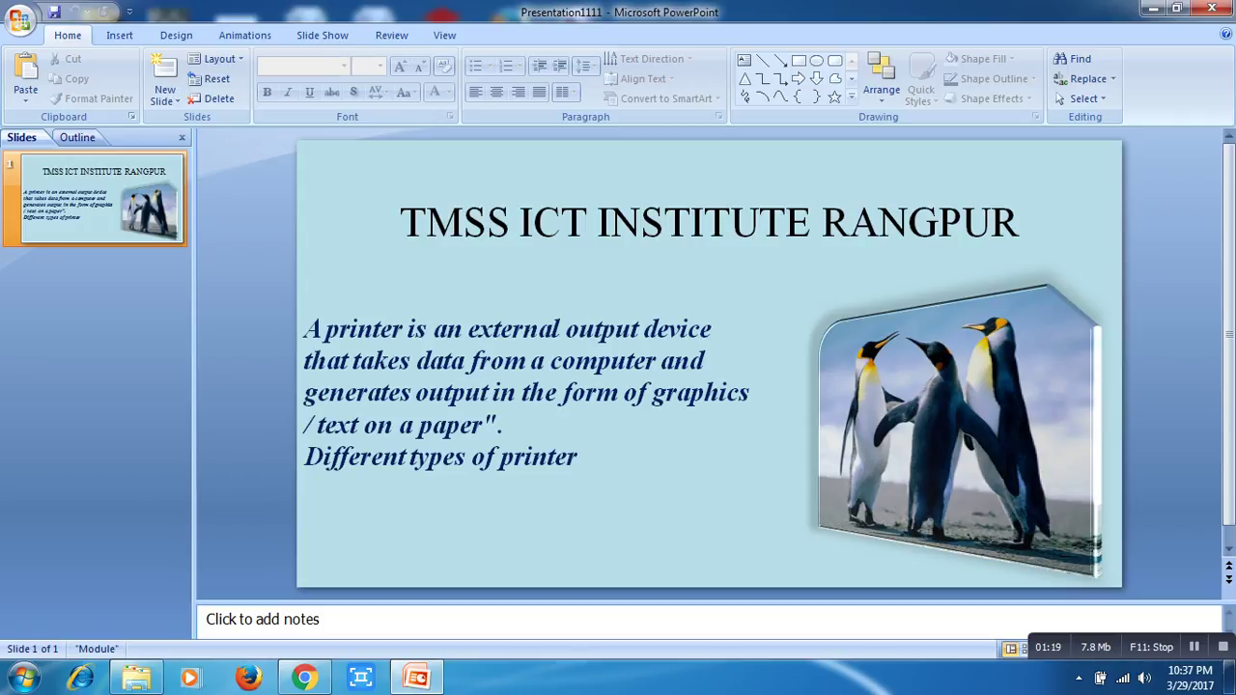
left_click(929, 427)
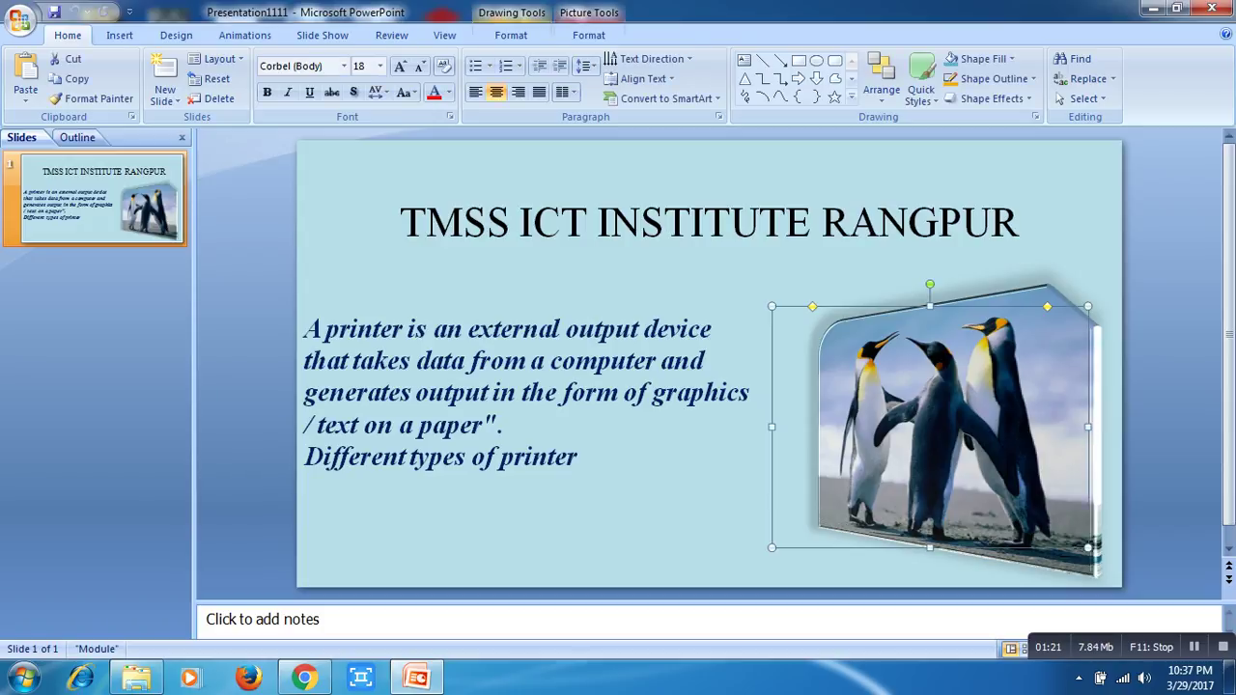
left_click(704, 221)
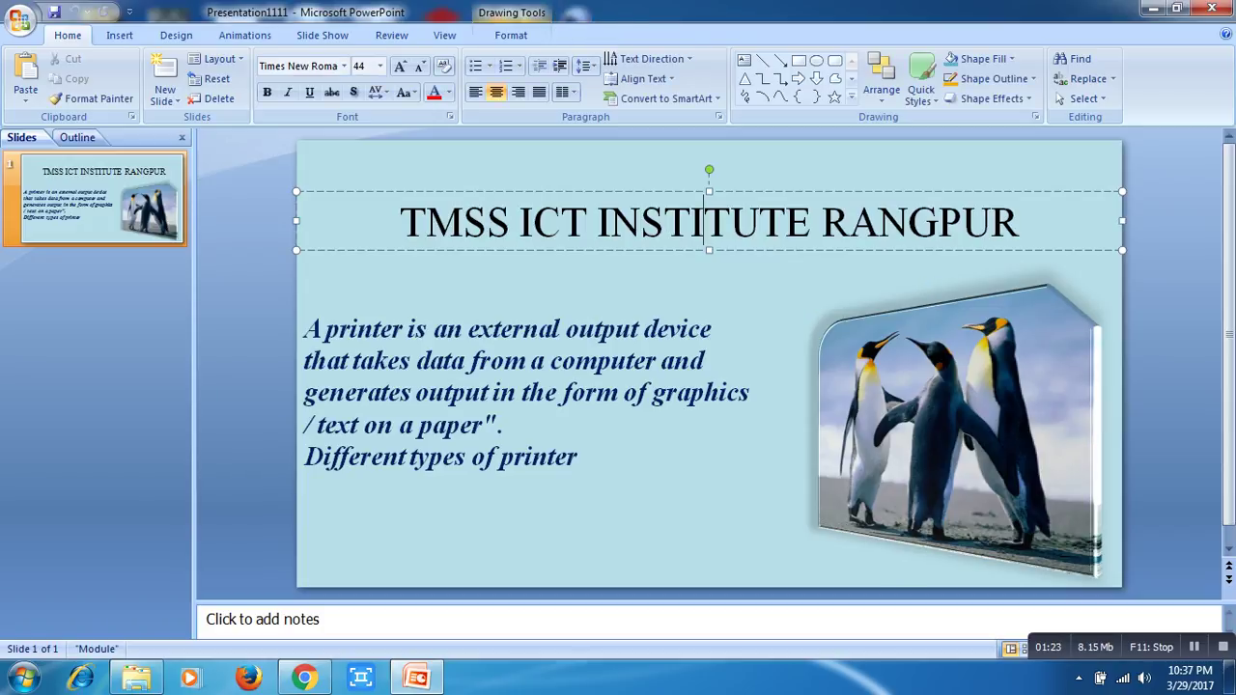
left_click(626, 358)
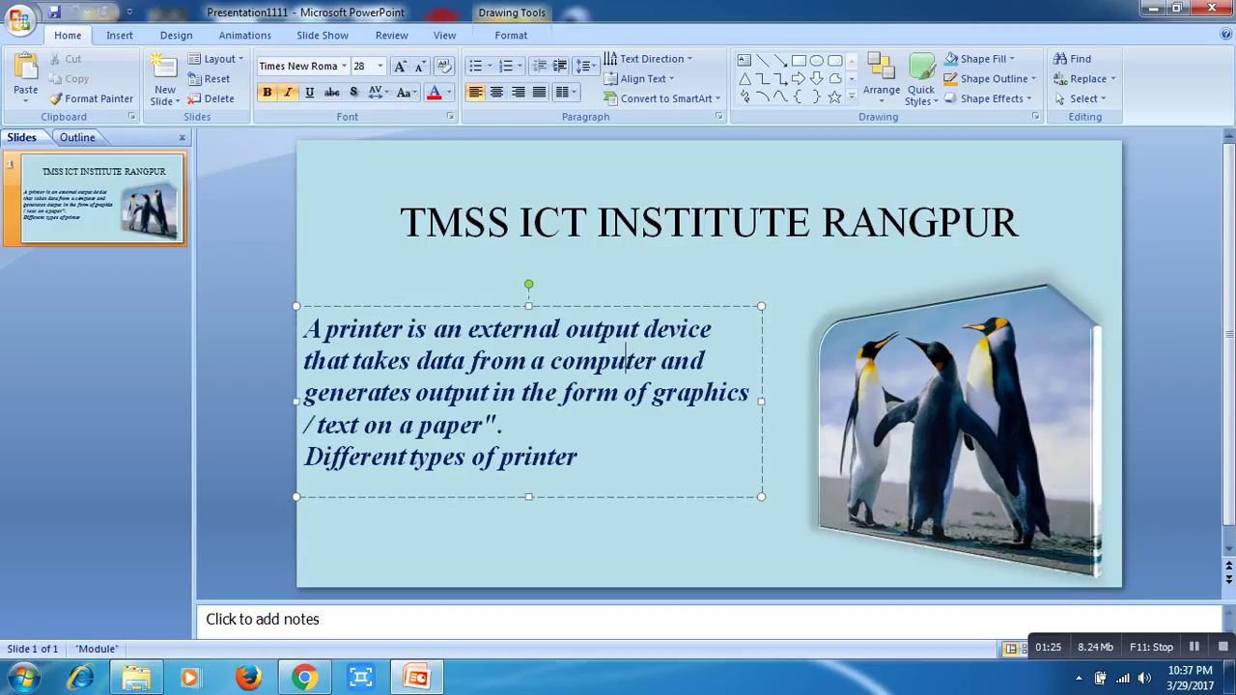
key("Escape")
key("Tab")
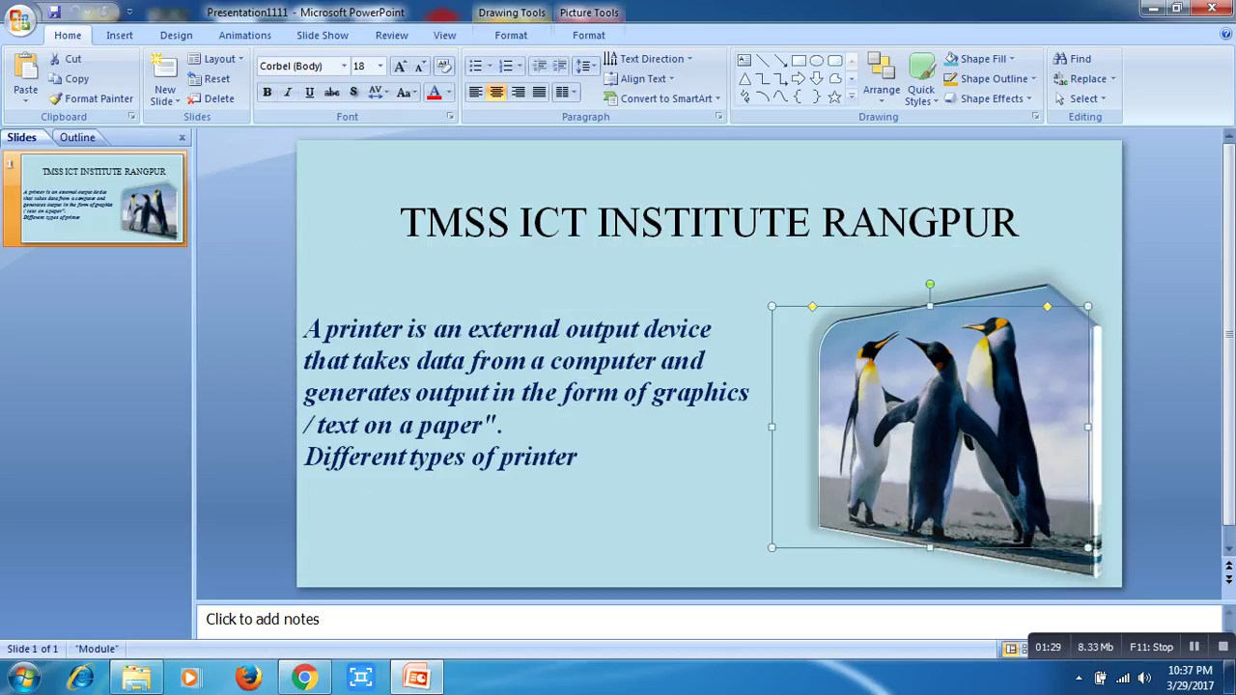
key("Escape")
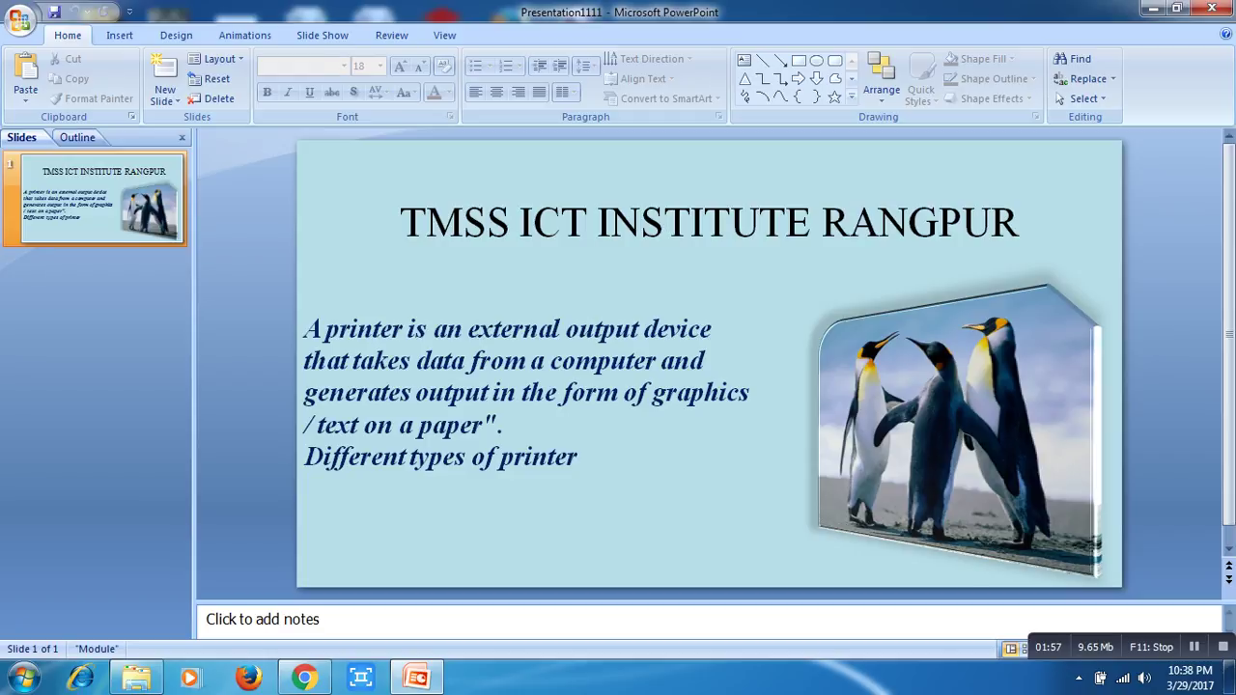
scroll(709, 357, "down", 1)
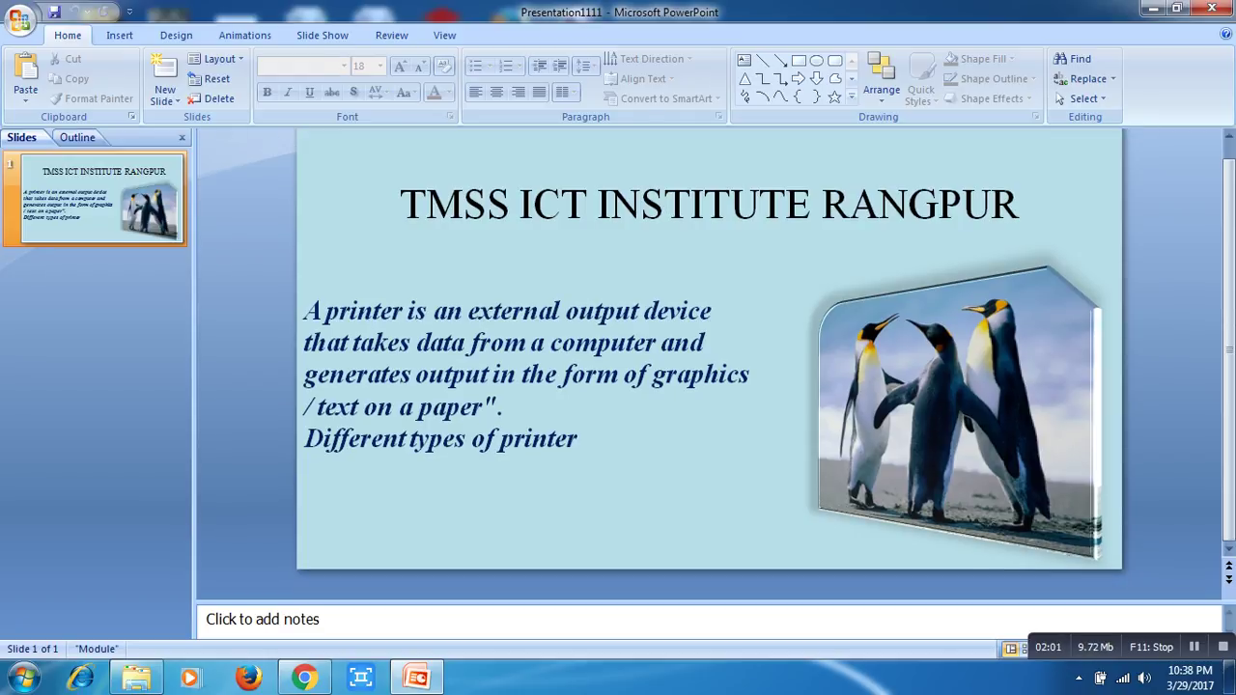
left_click(103, 198)
scroll(710, 357, "up", 1)
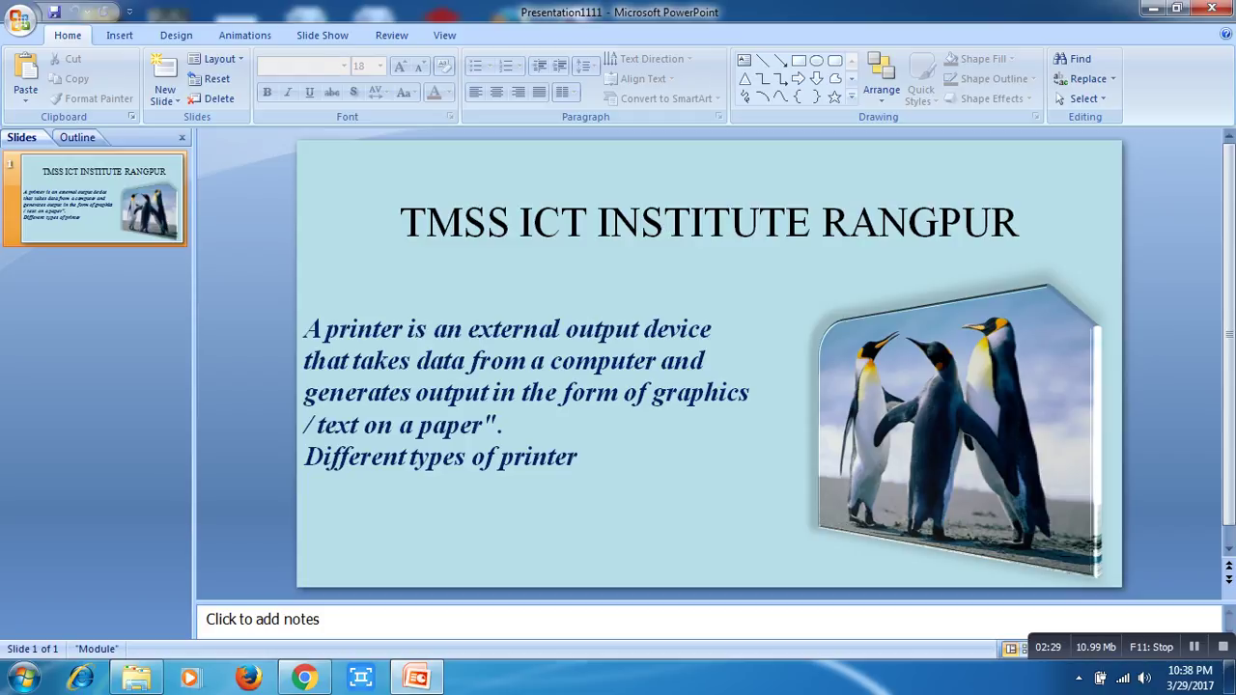
scroll(164, 85, "down", 1)
scroll(164, 85, "up", 1)
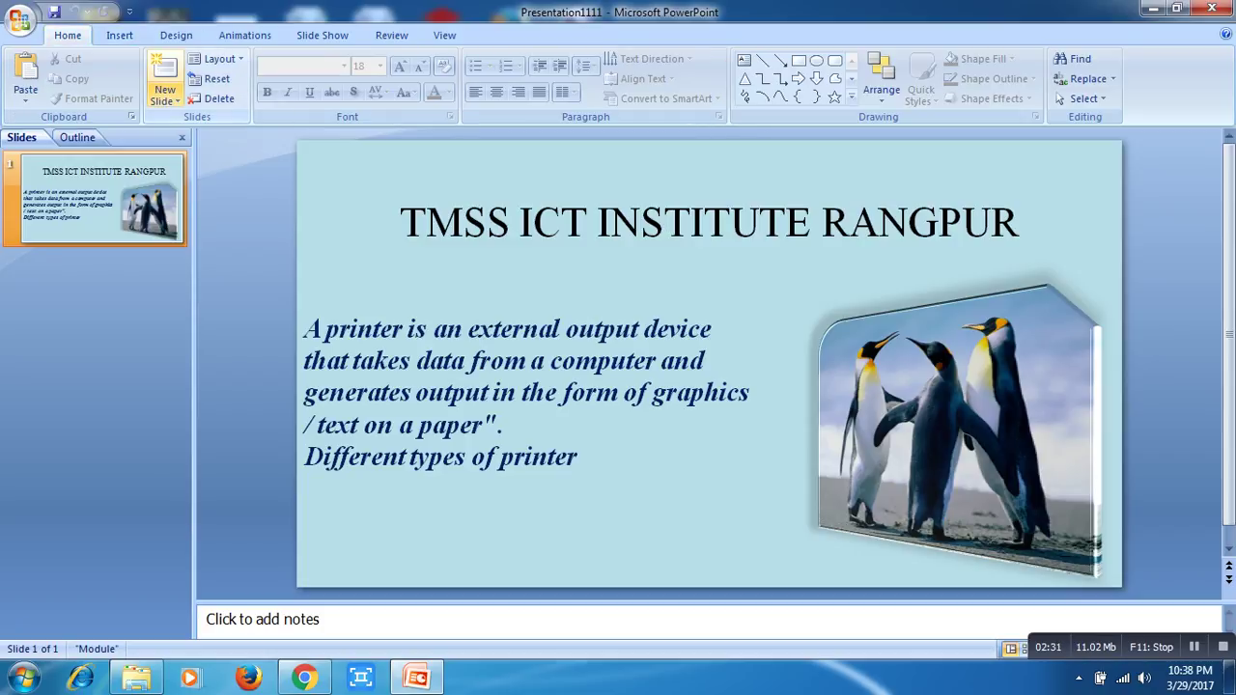
Step: Insert a blank slide 2 after the penguin title slide from the slide thumbnails
left_click(169, 100)
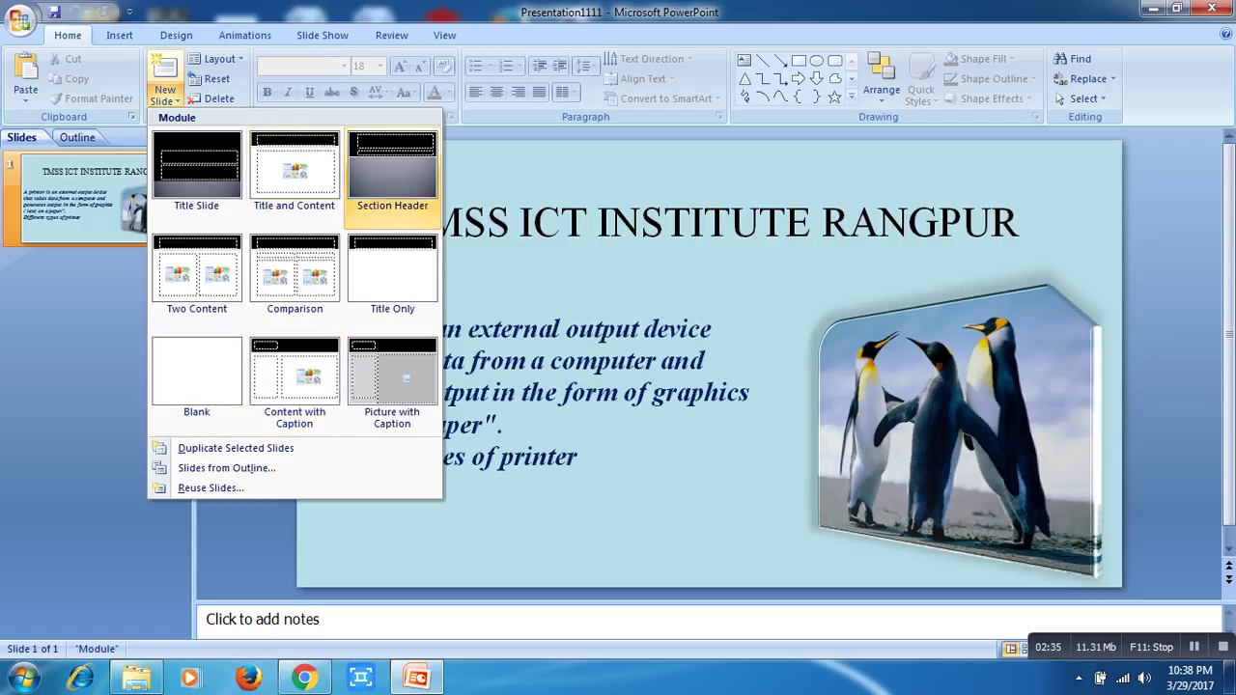
key("Escape")
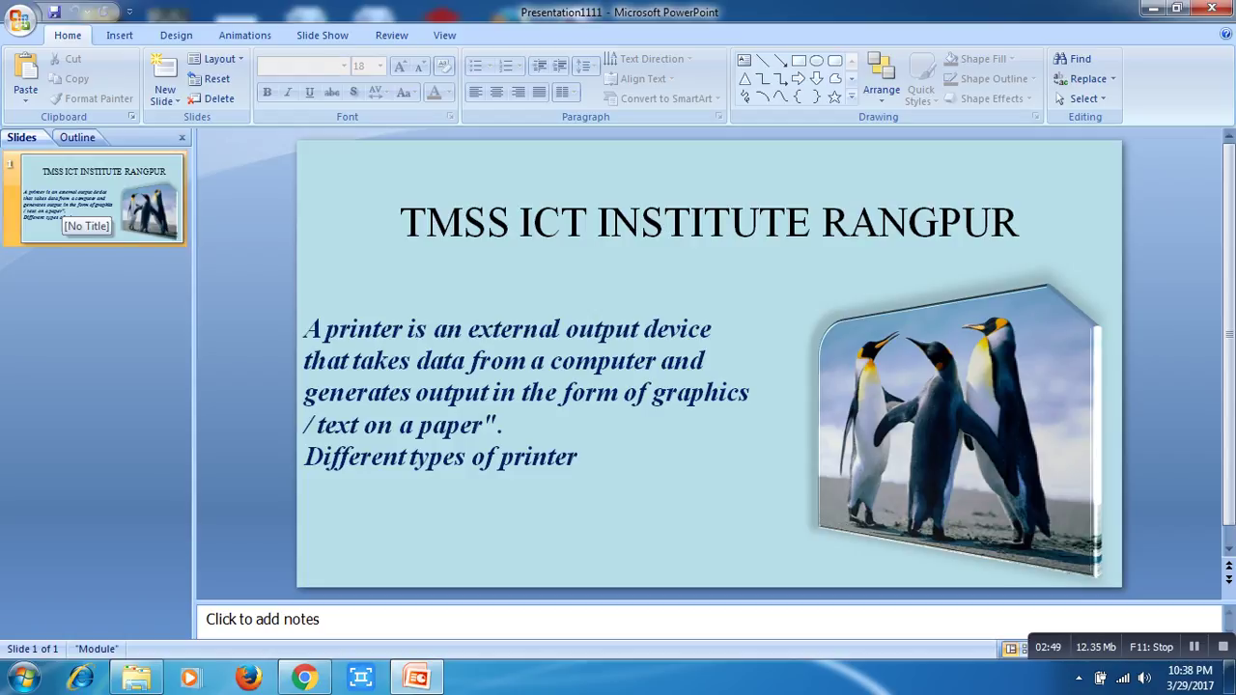
left_click(85, 208)
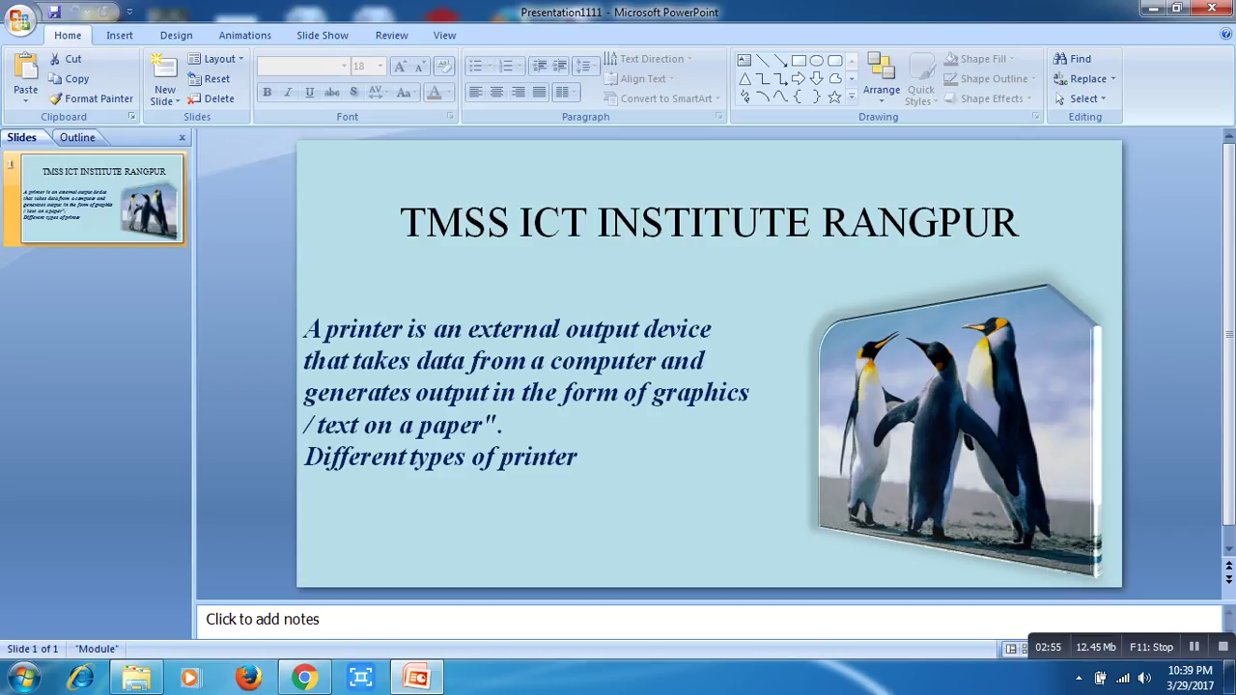
key("Return")
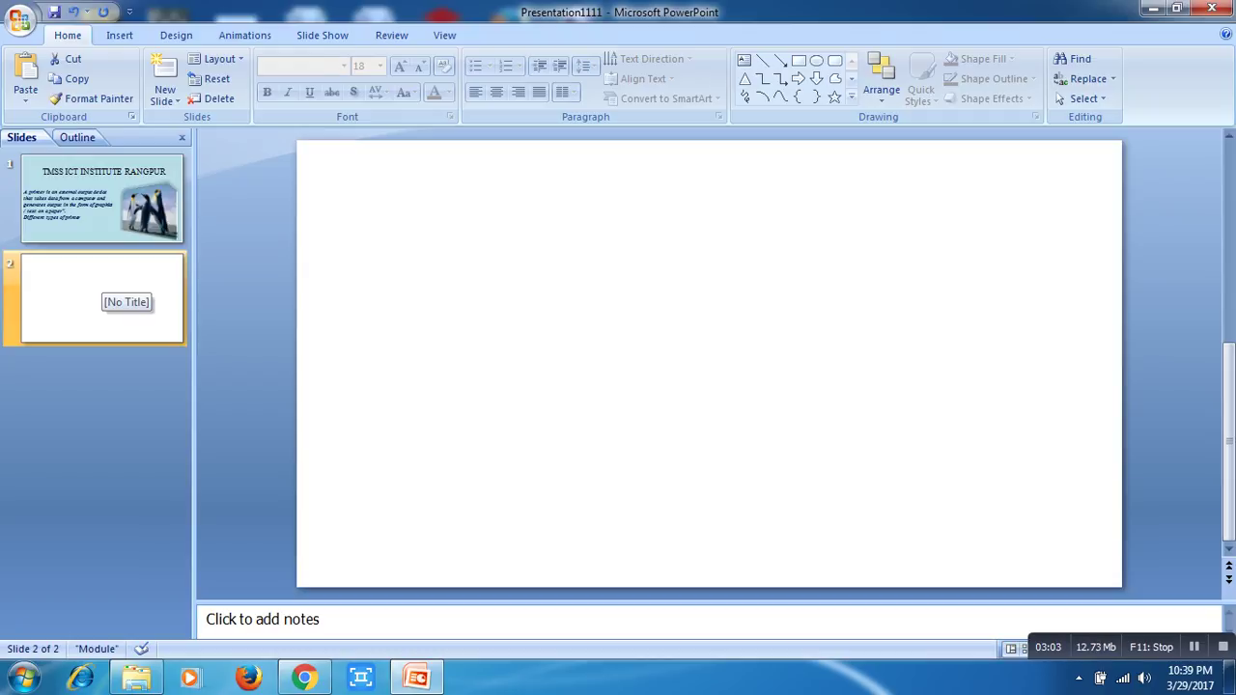
Step: Browse slides 1 and 2, move the penguin slide below the blank one, then undo it
left_click(102, 290)
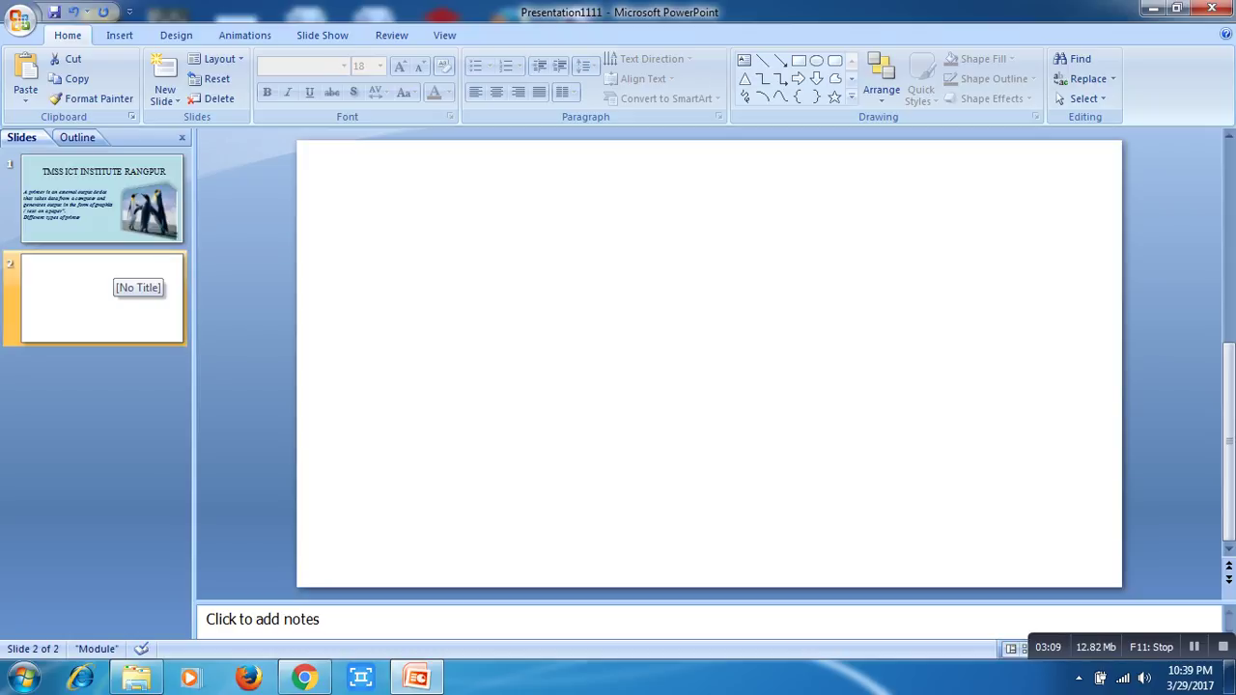
left_click(101, 222)
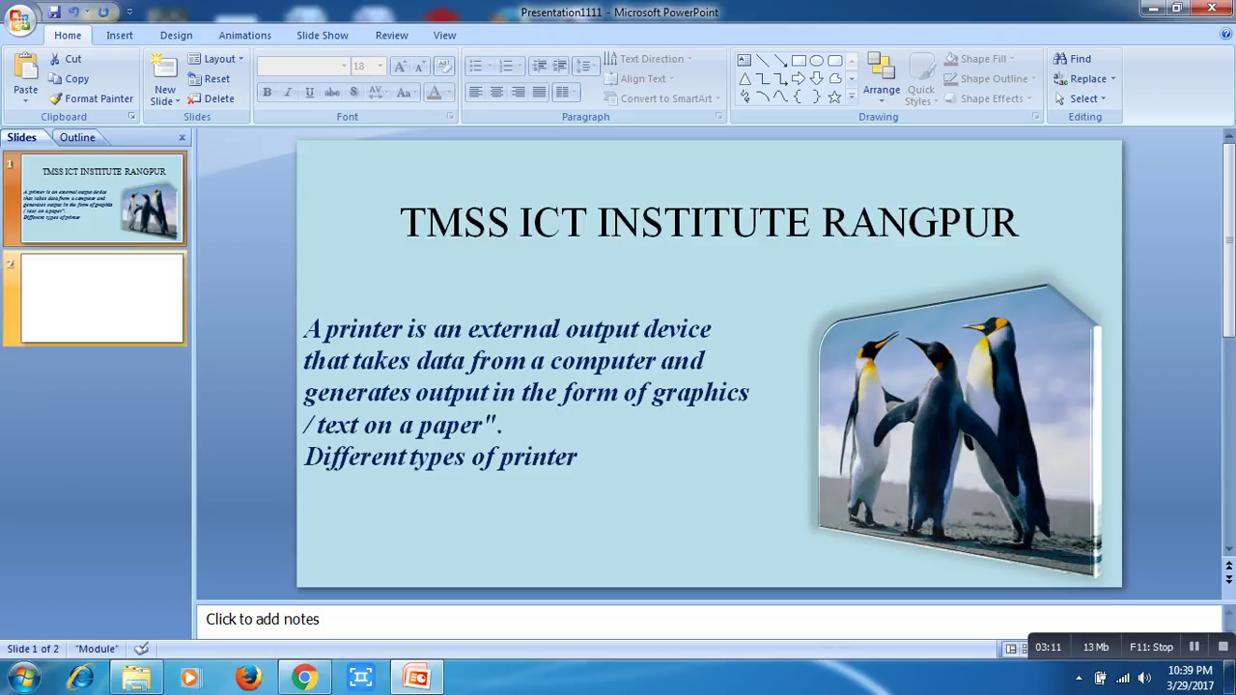
left_click(101, 299)
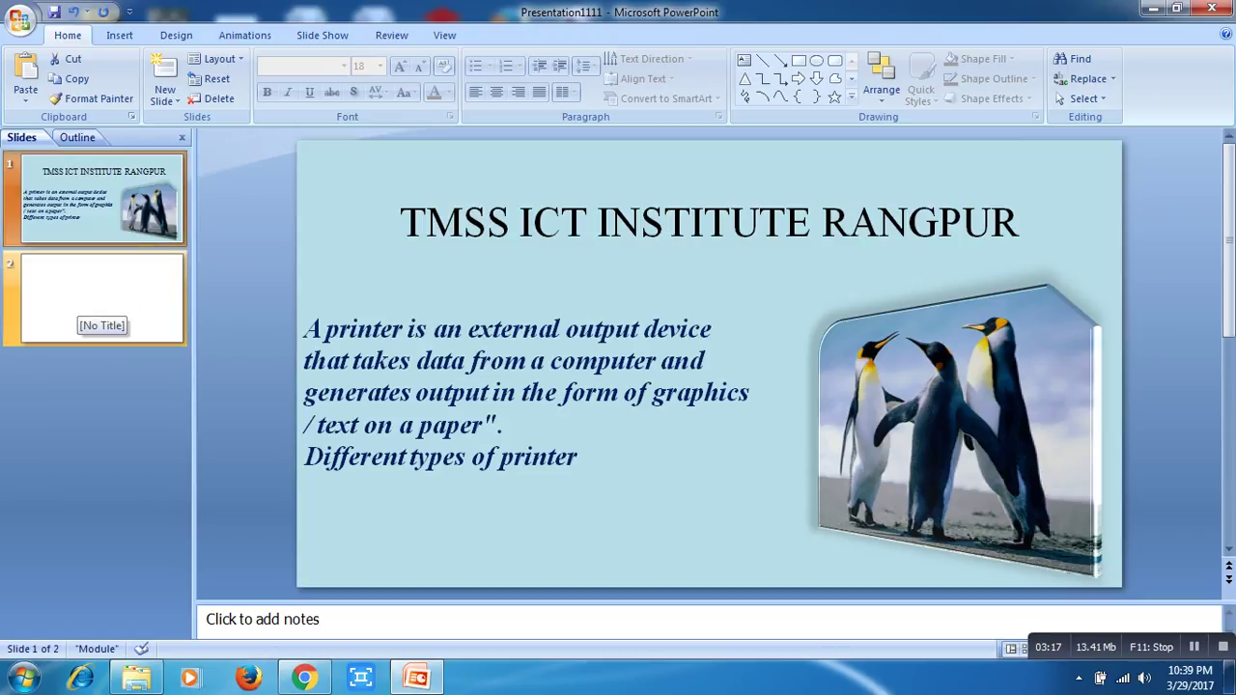
left_click(116, 329)
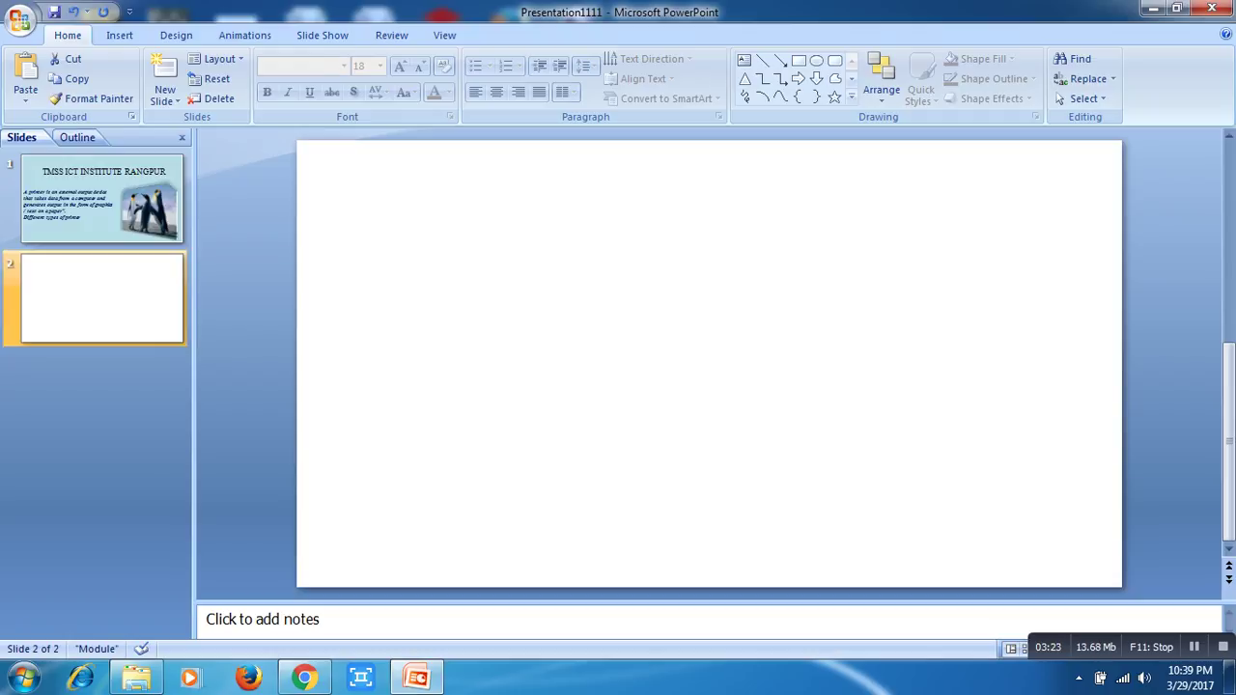
left_click(102, 198)
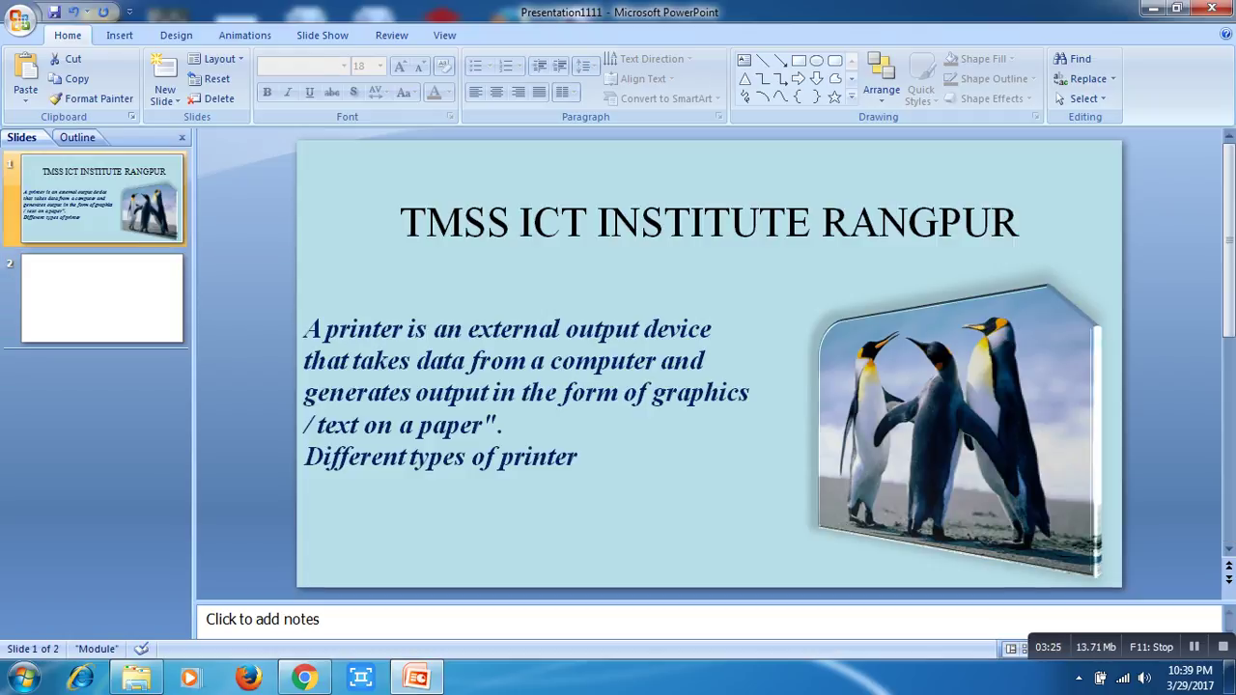
left_click_drag(101, 222, 102, 346)
key("ctrl+z")
Step: Add more blank slides with Enter and Ctrl+M, deleting one to leave four slides
key("Return")
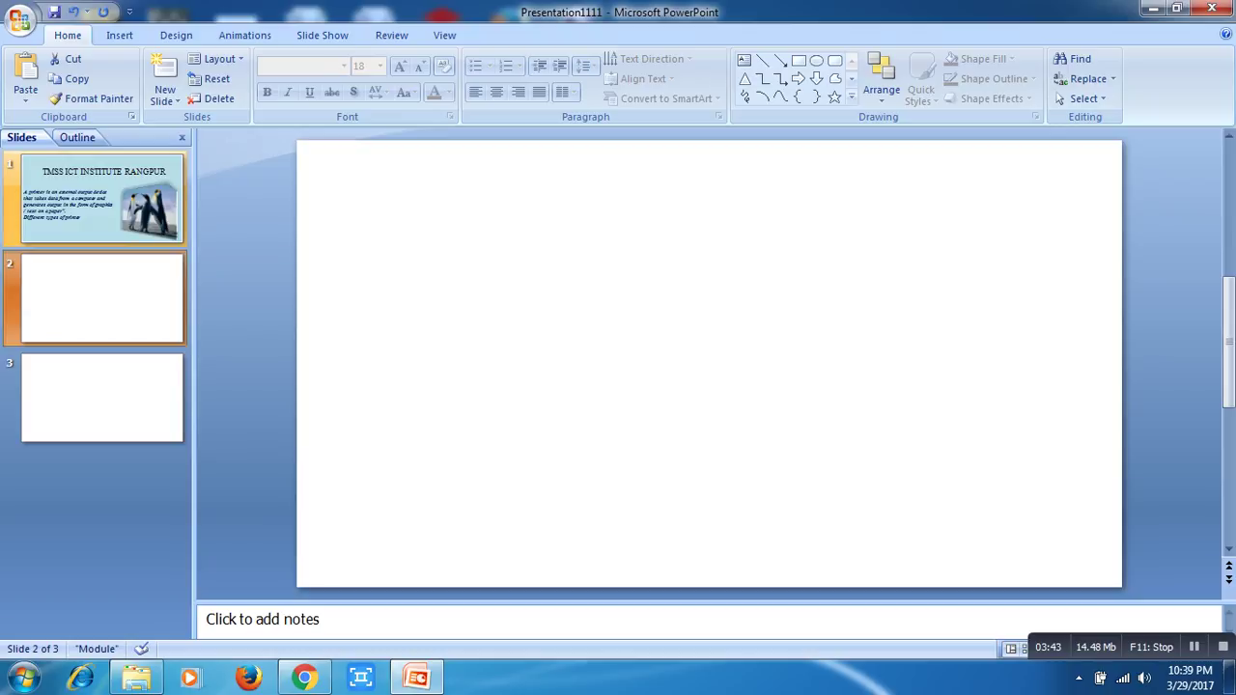
left_click(102, 198)
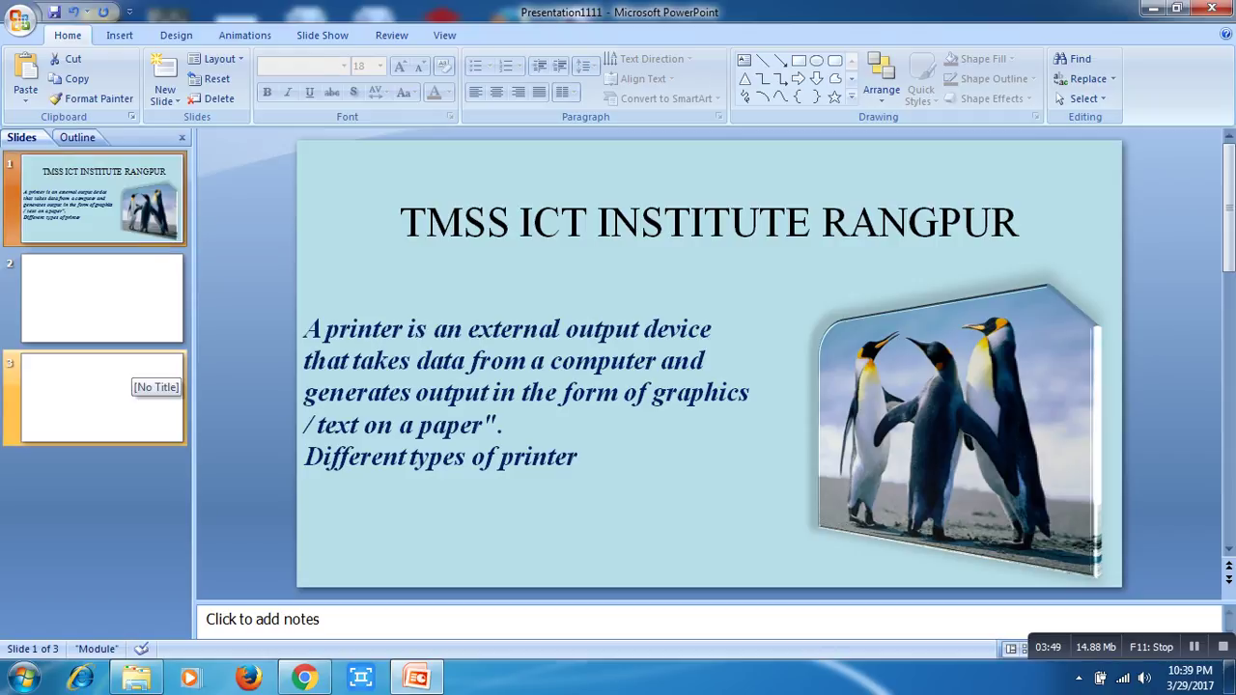
left_click(135, 371)
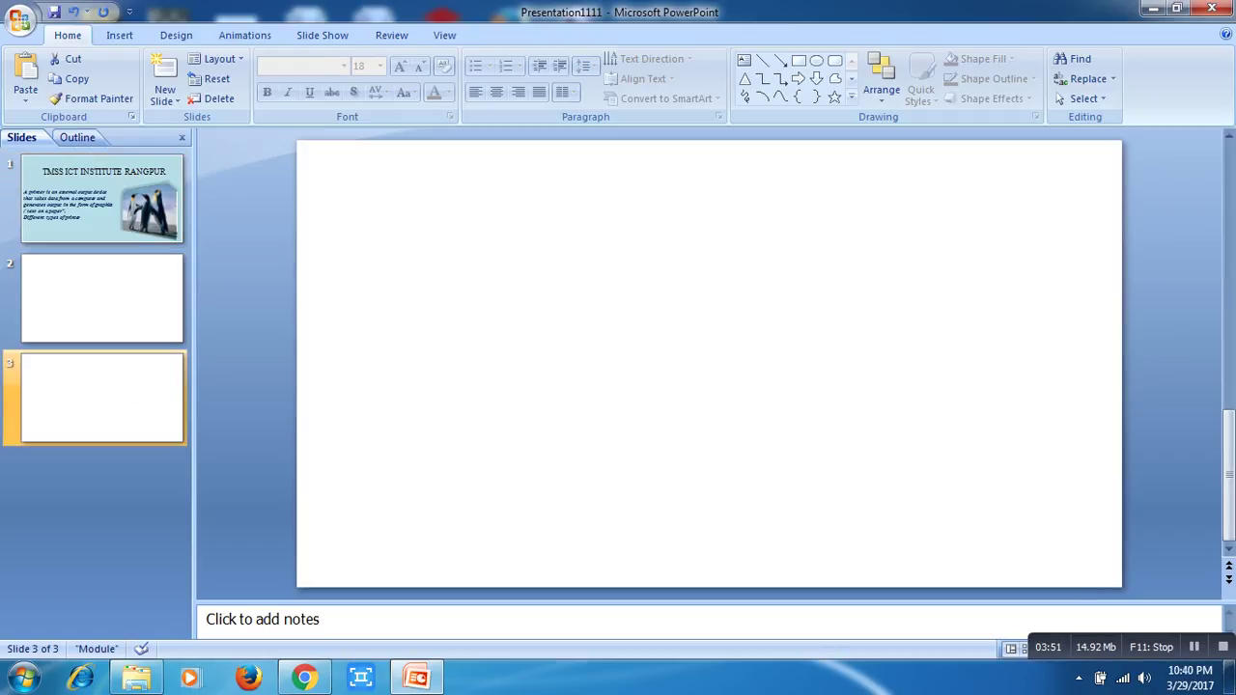
key("ctrl+m")
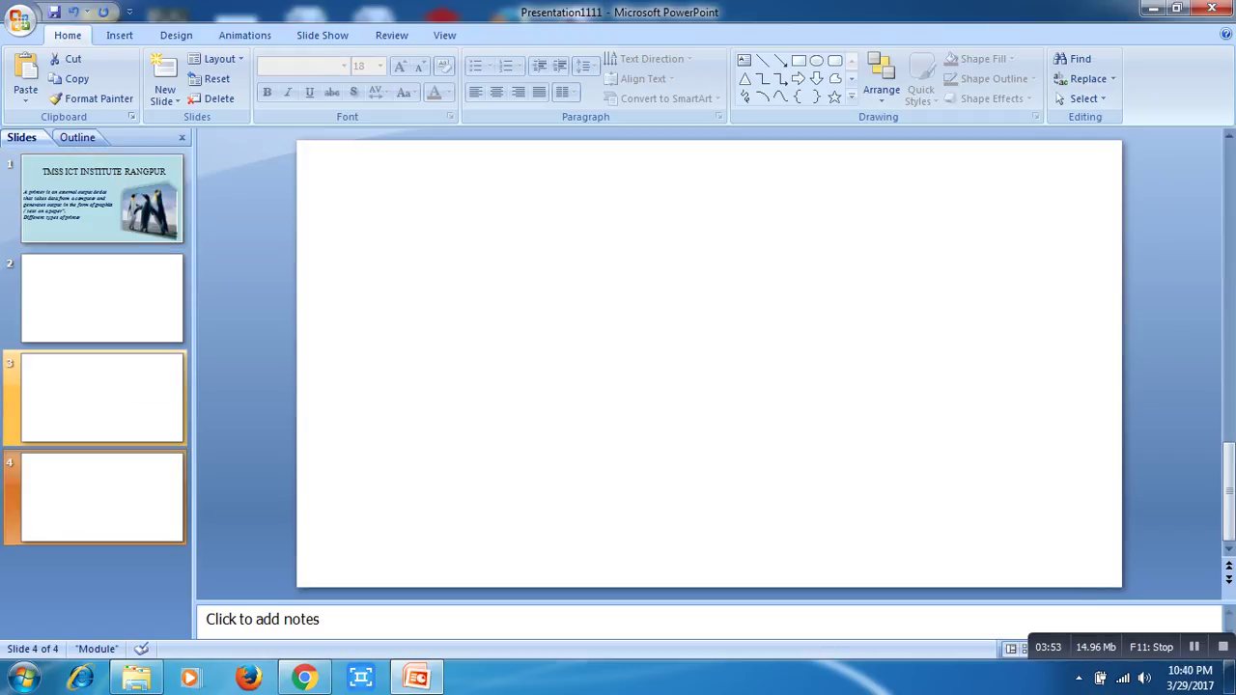
key("ctrl+m")
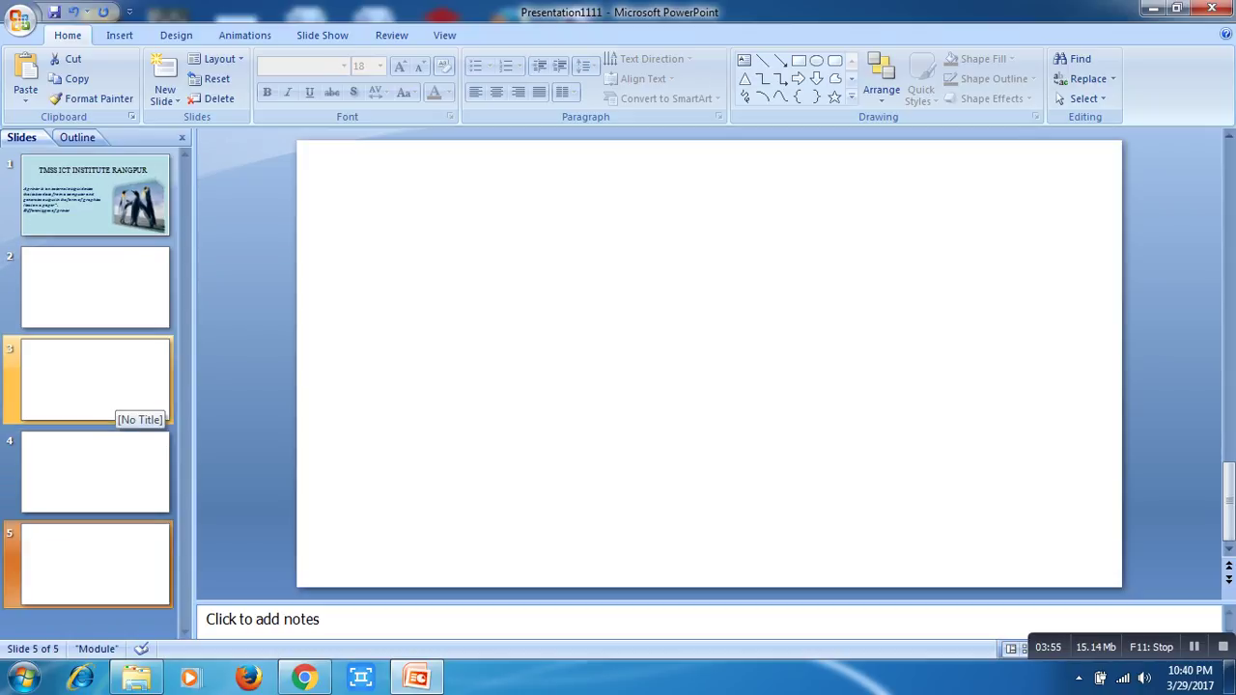
left_click(116, 396)
key("Delete")
left_click(101, 498)
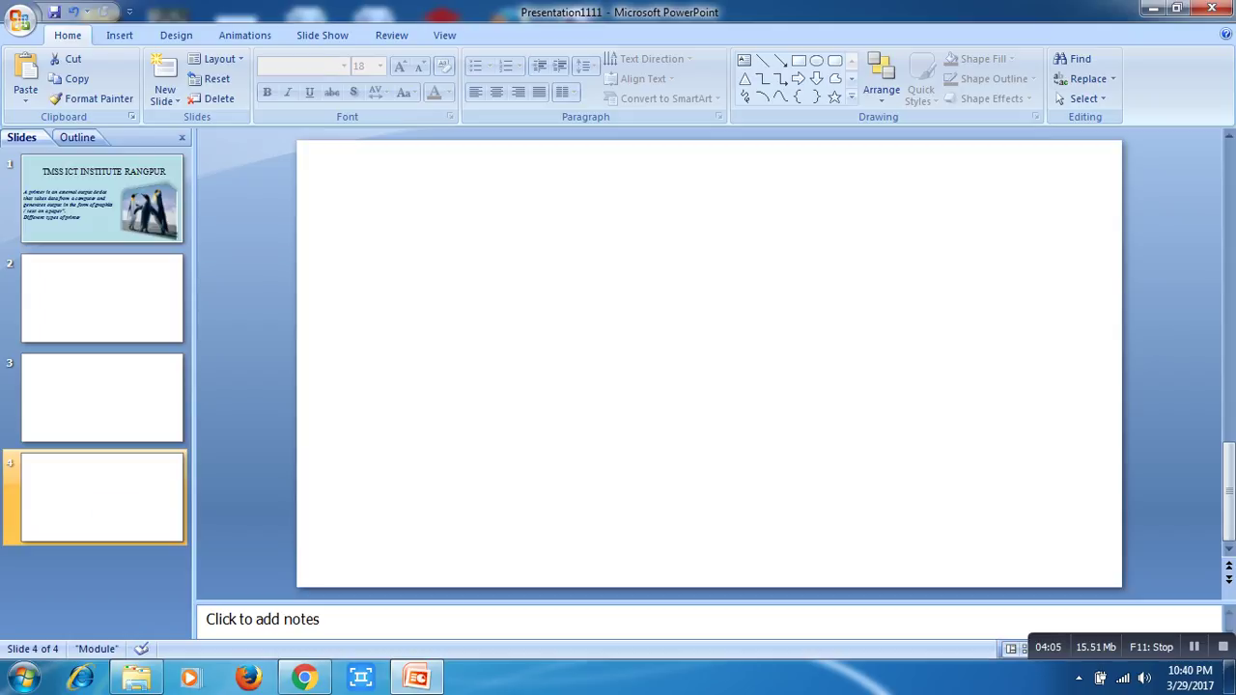
Step: Delete the three blank slides, leaving only the penguin title slide
right_click(105, 210)
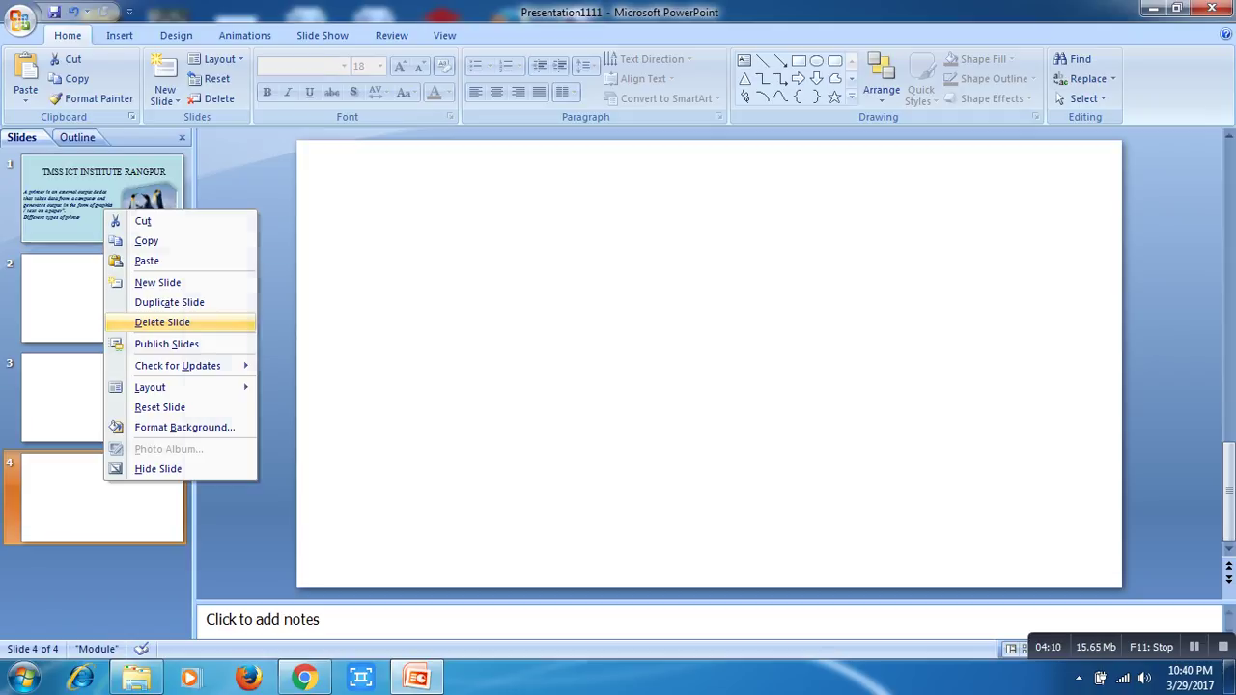
left_click(162, 322)
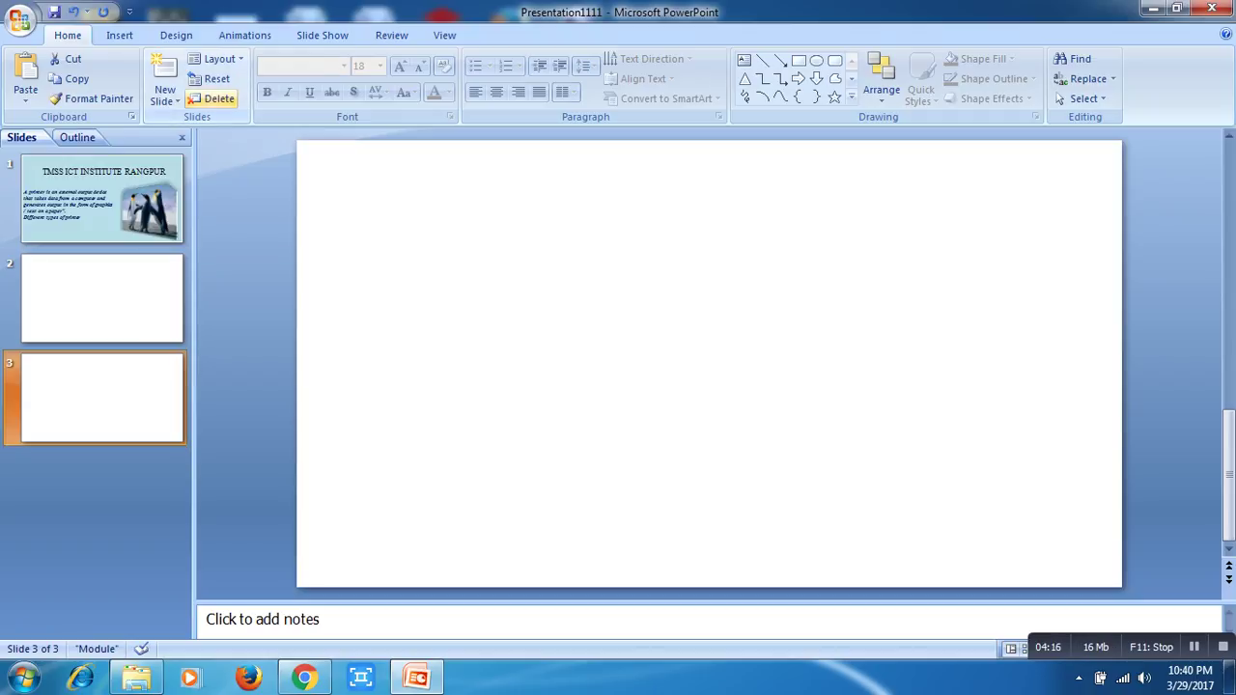
left_click(212, 98)
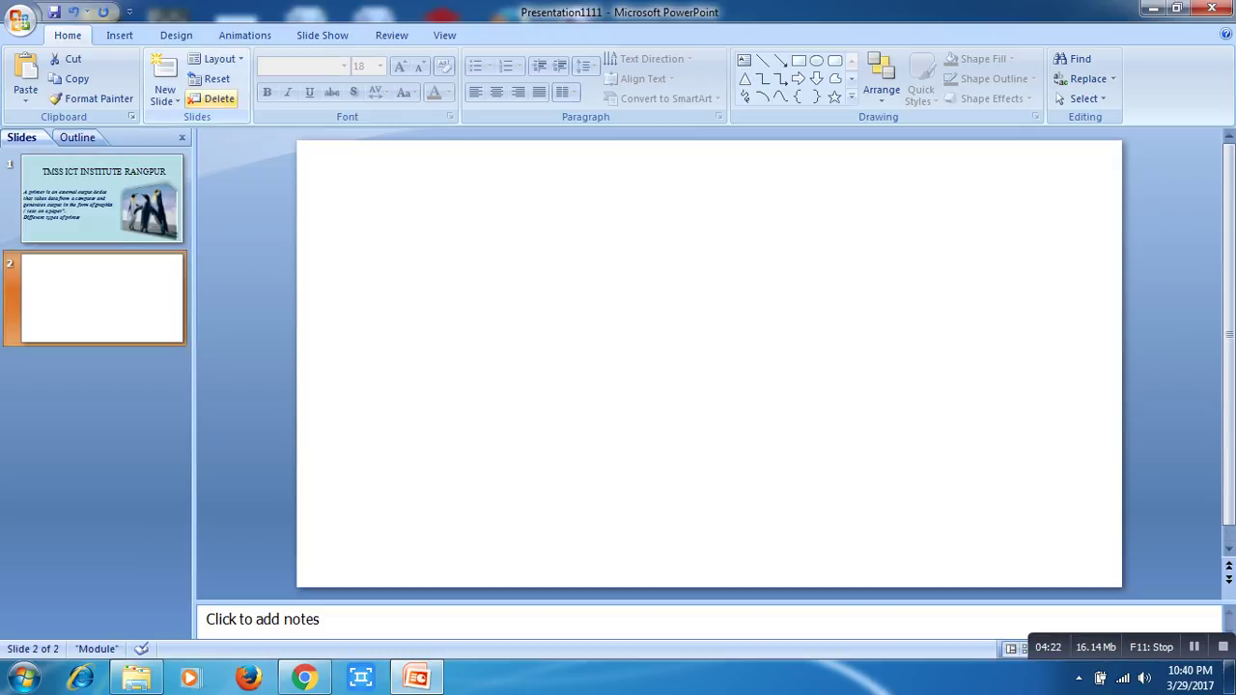
left_click(214, 98)
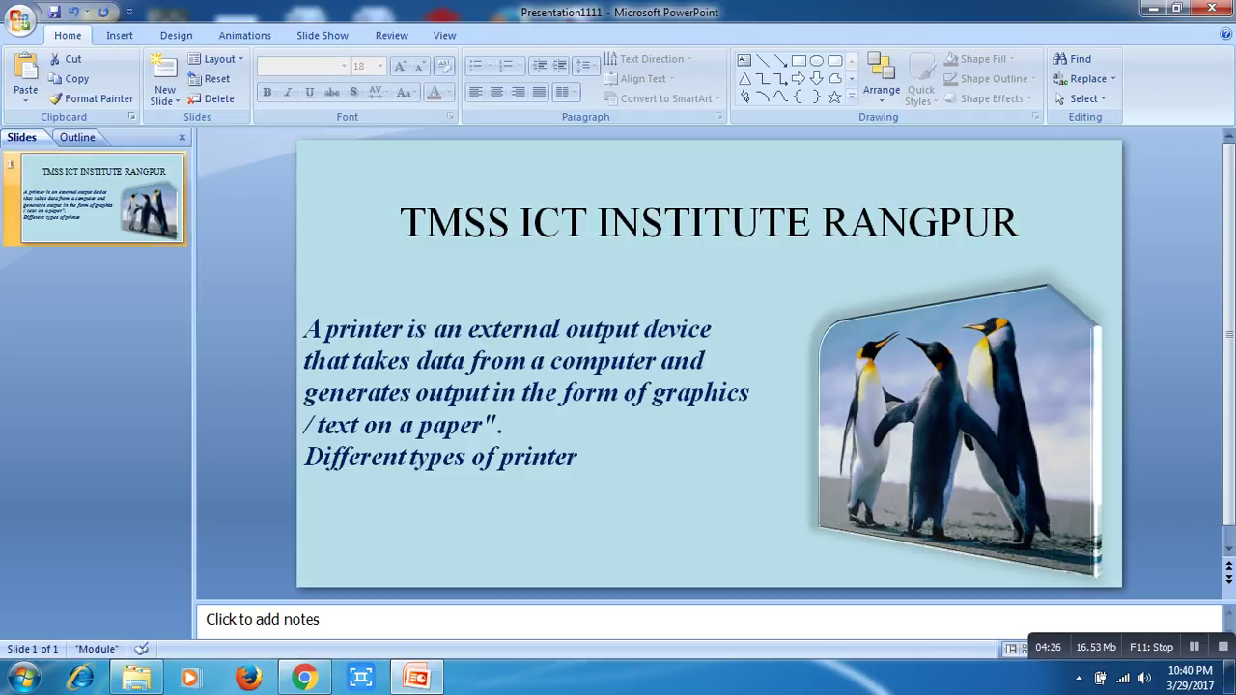
Step: Insert a new blank slide 2 from the slide 1 thumbnail's context menu
right_click(77, 215)
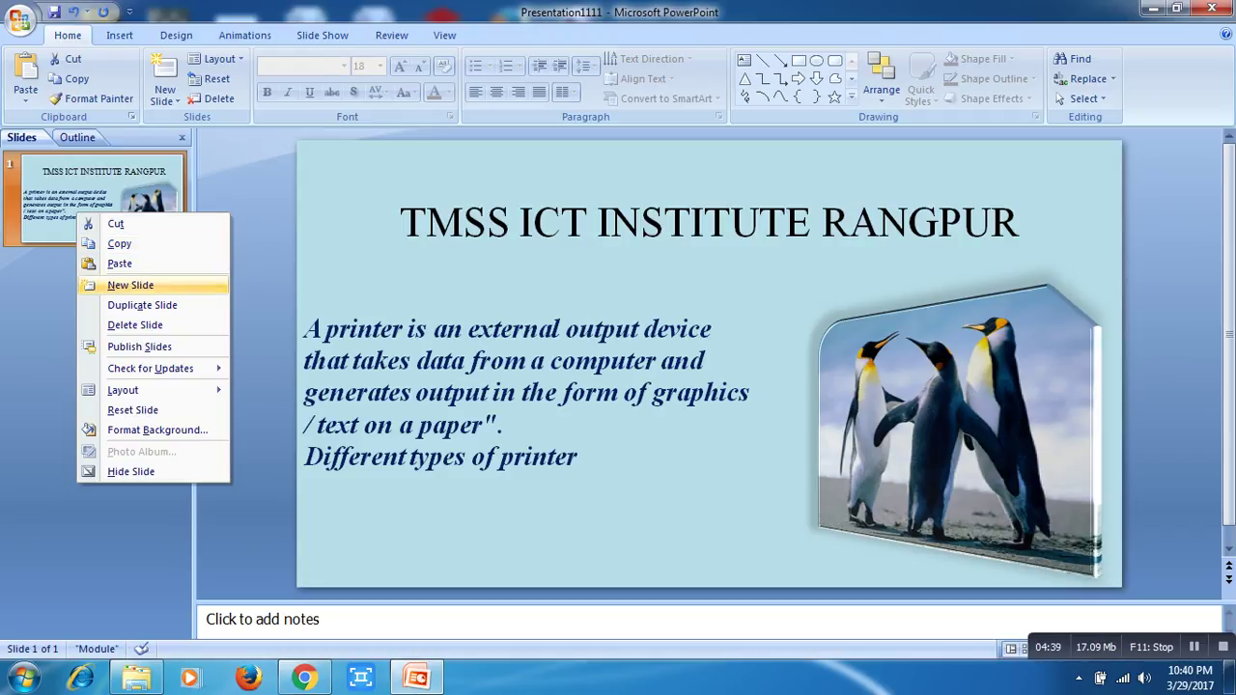
left_click(130, 285)
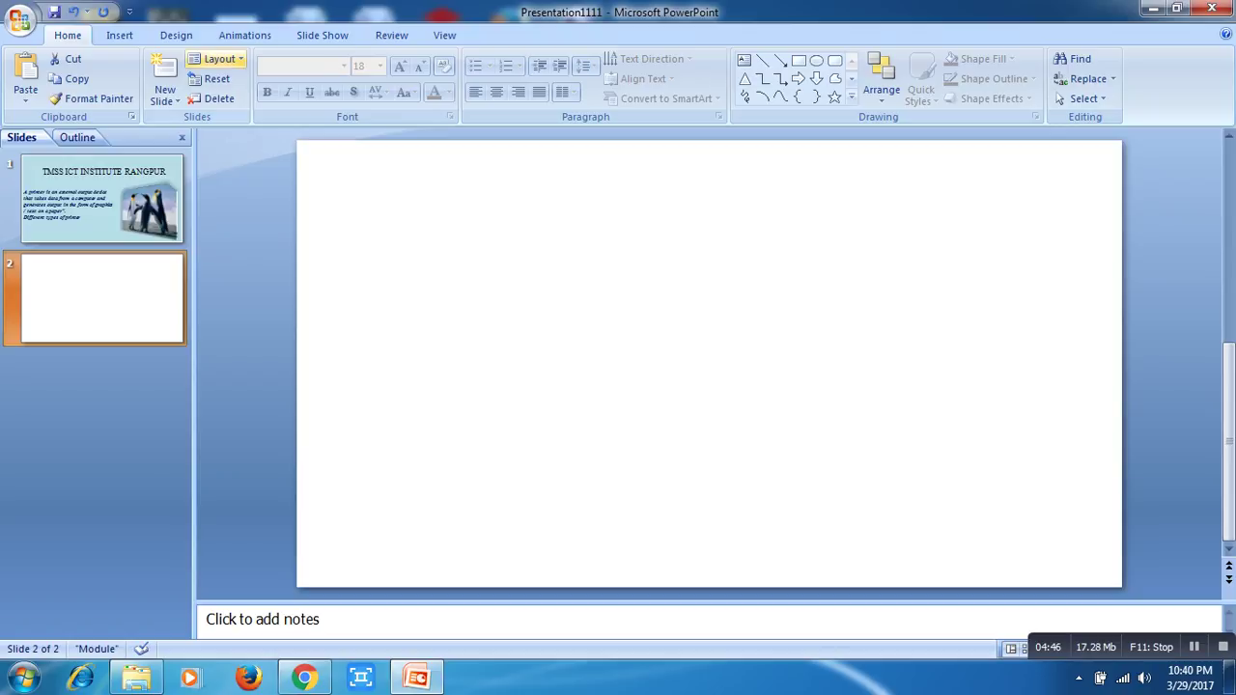
Step: Switch slide 2's background to Gradient fill in the Format Background dialog
left_click(176, 35)
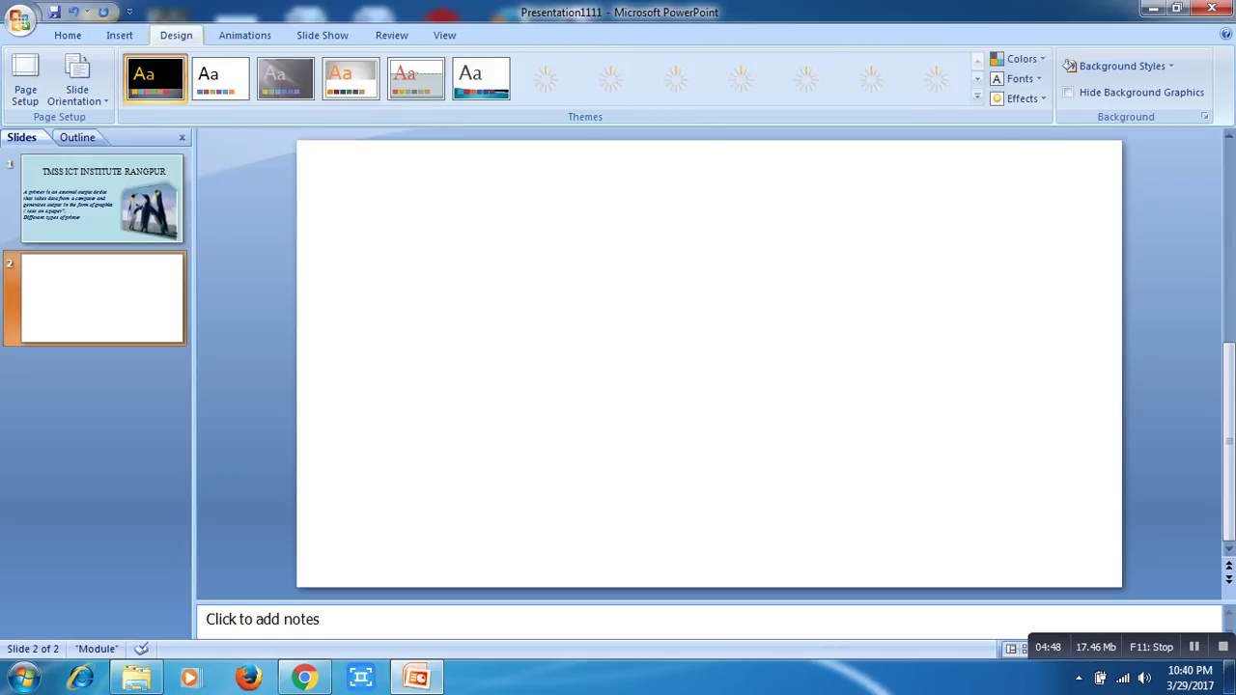
left_click(1115, 66)
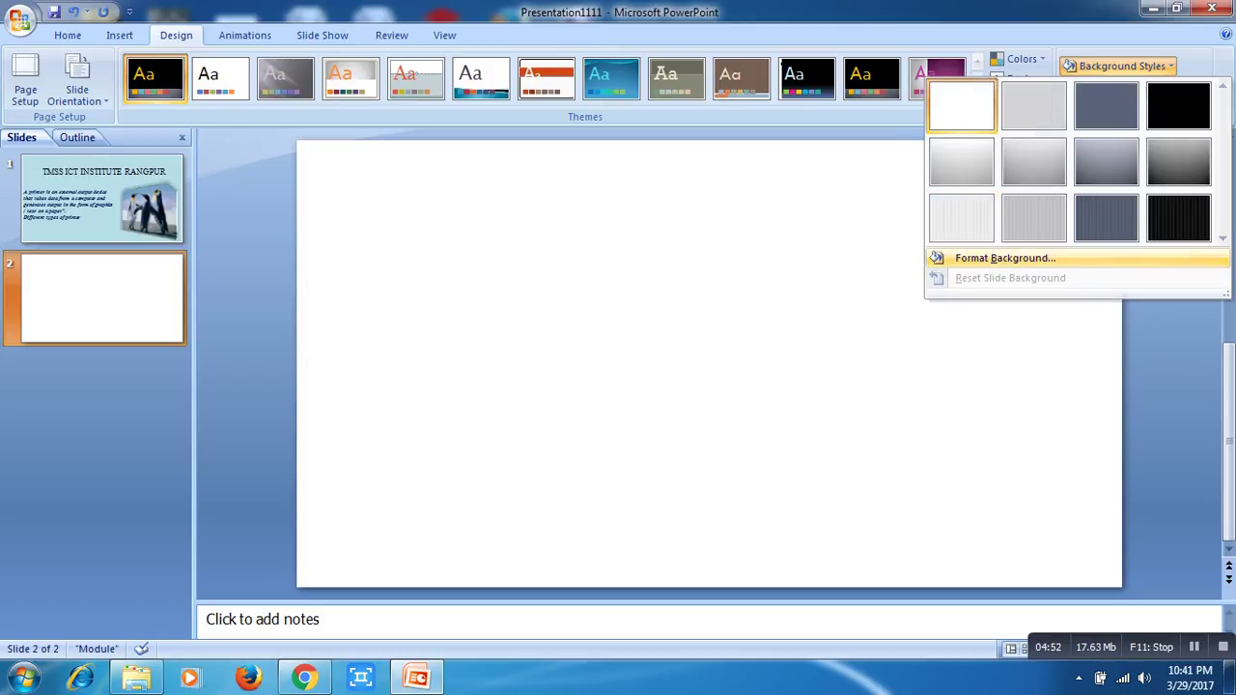
left_click(1004, 257)
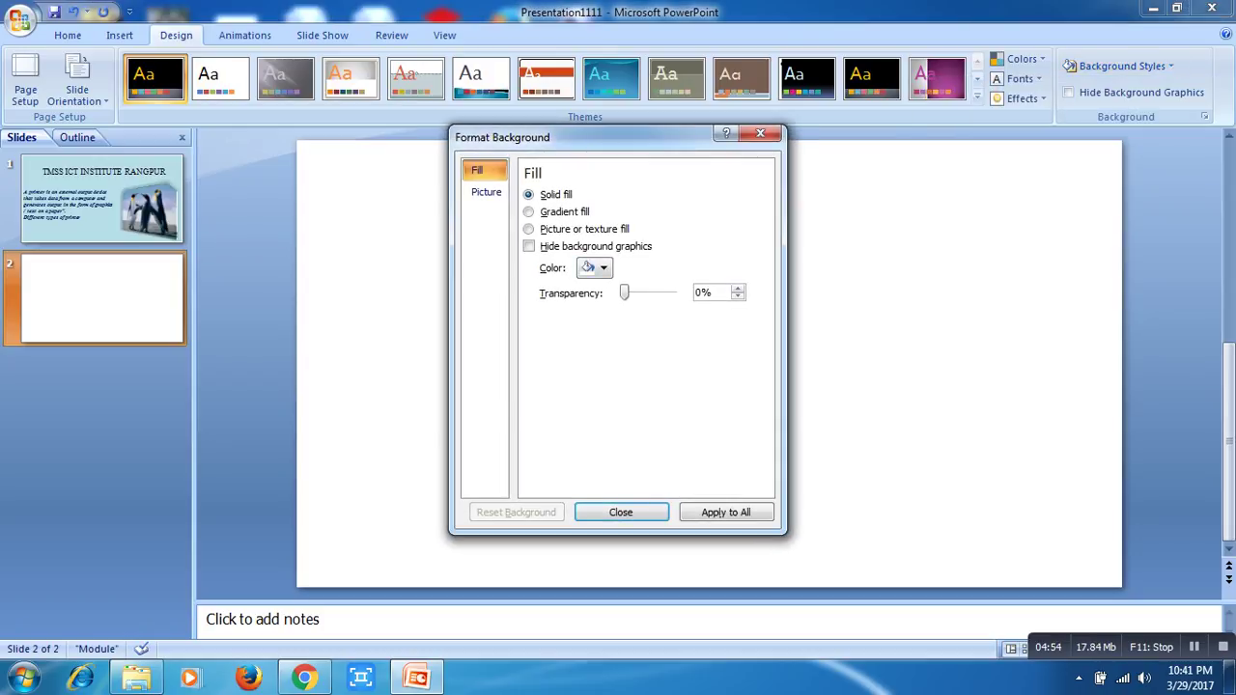
left_click_drag(580, 137, 614, 137)
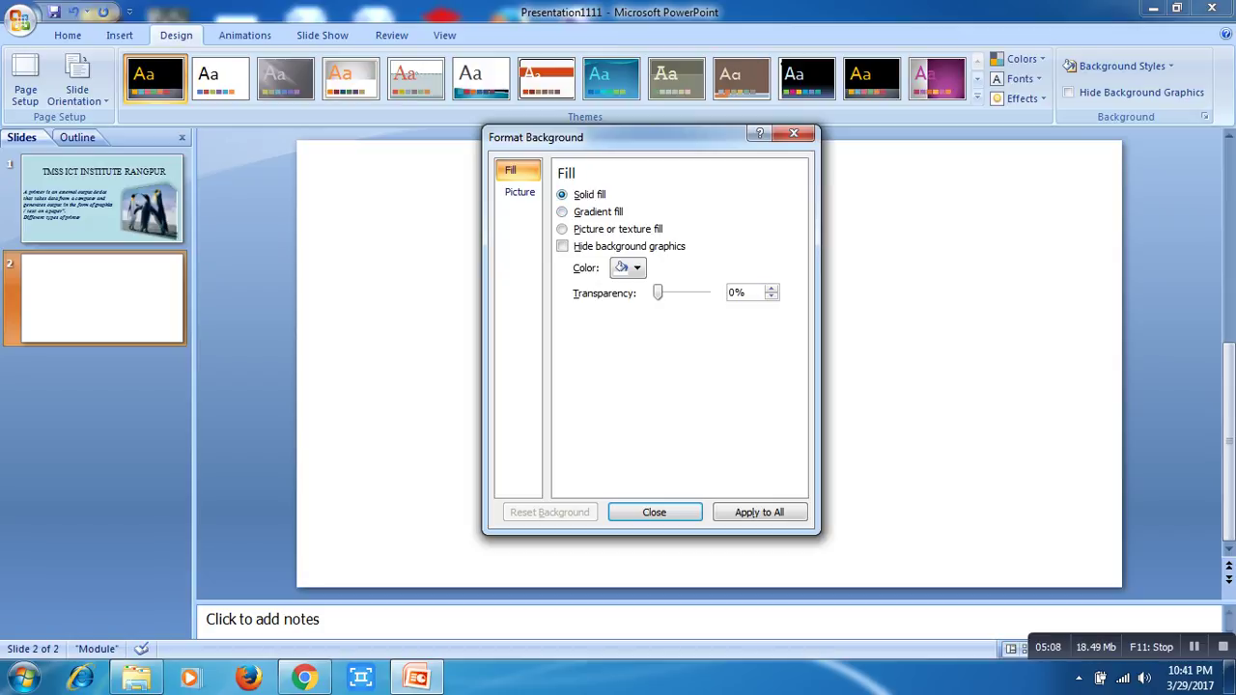
left_click_drag(618, 137, 659, 145)
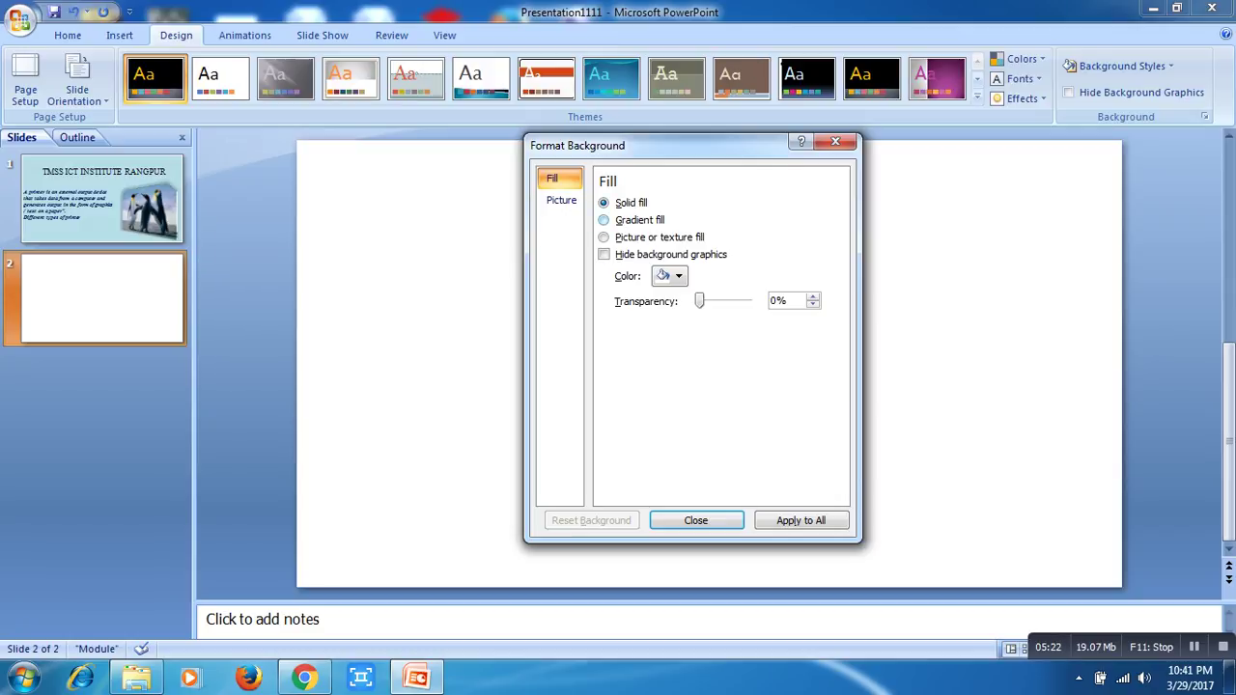
left_click(639, 219)
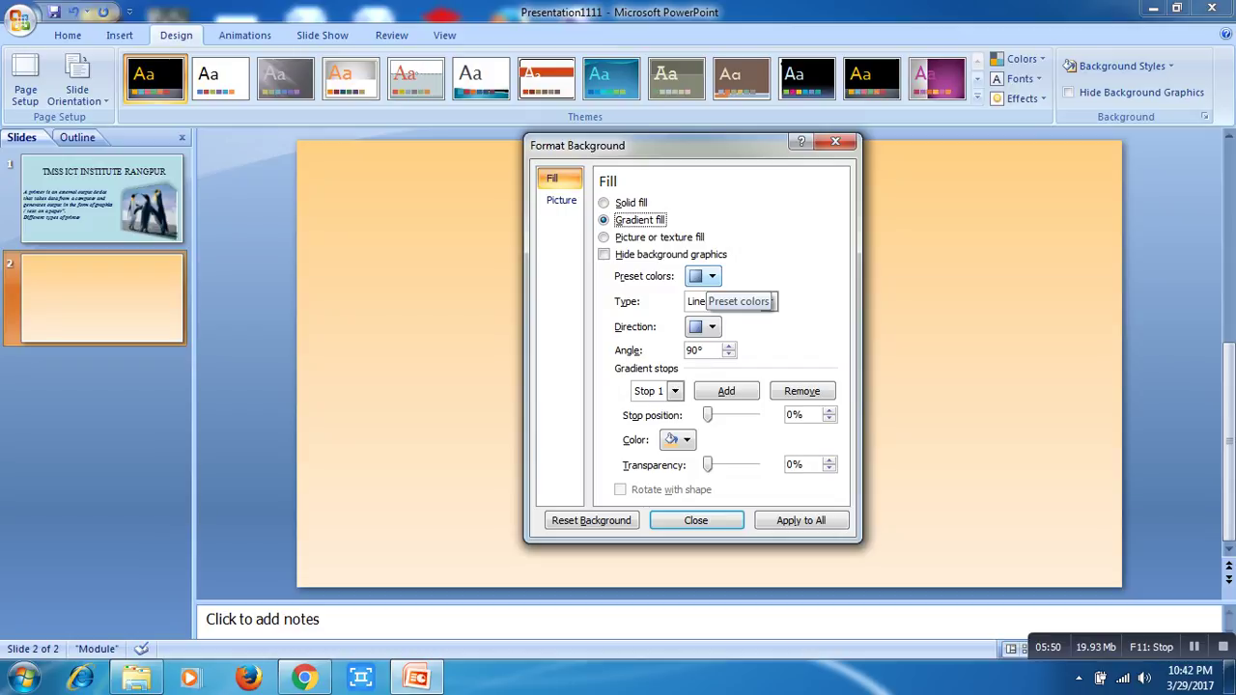
Step: Apply the light blue-to-pink preset colors to slide 2's gradient background
left_click(711, 276)
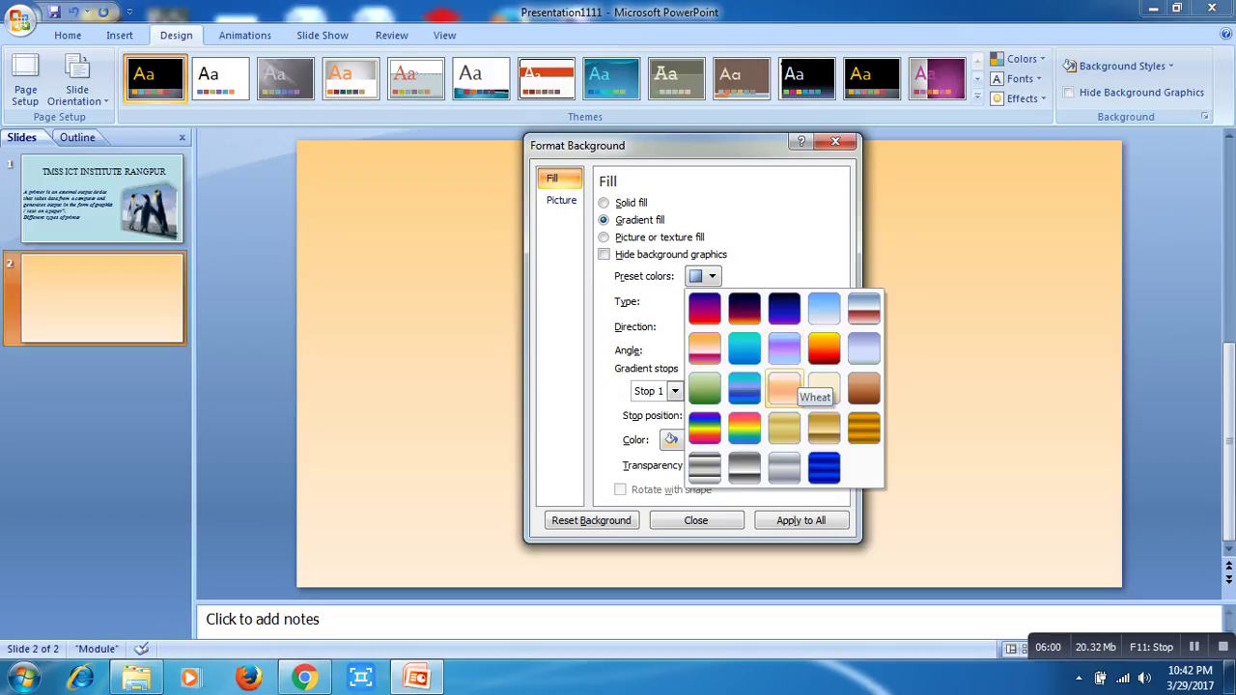
left_click(823, 308)
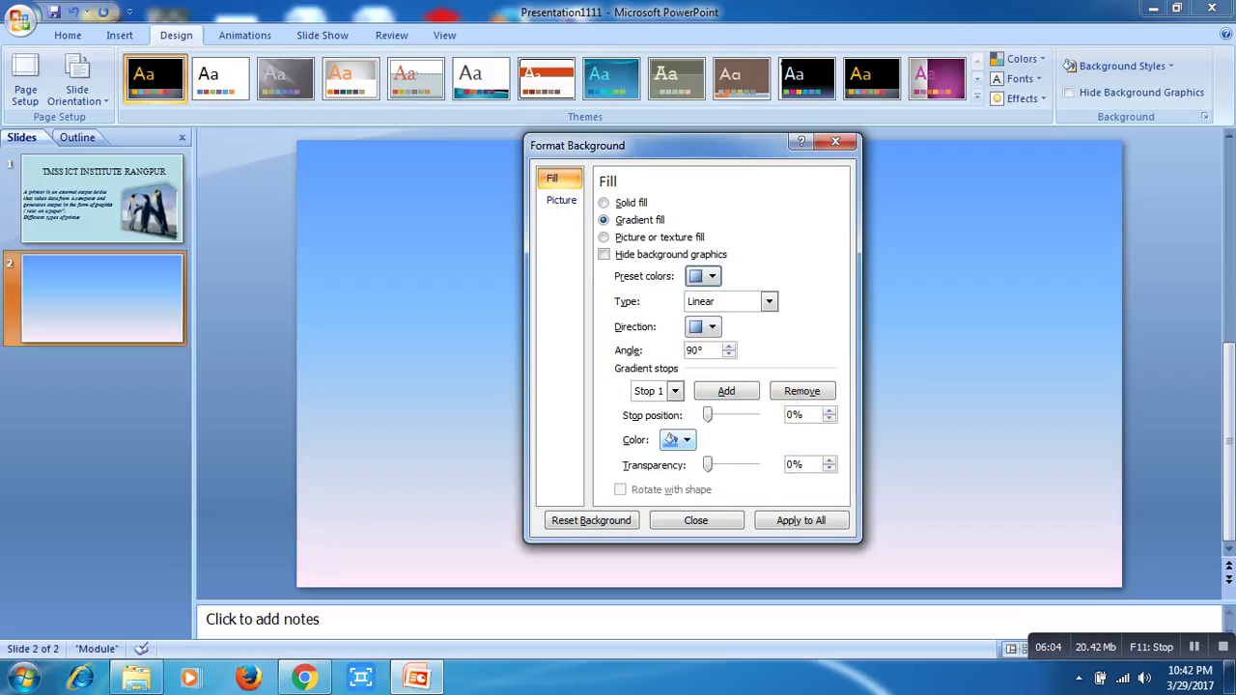
mouse_move(627, 145)
left_mouse_down()
mouse_move(492, 290)
mouse_move(277, 405)
mouse_move(280, 417)
left_mouse_up()
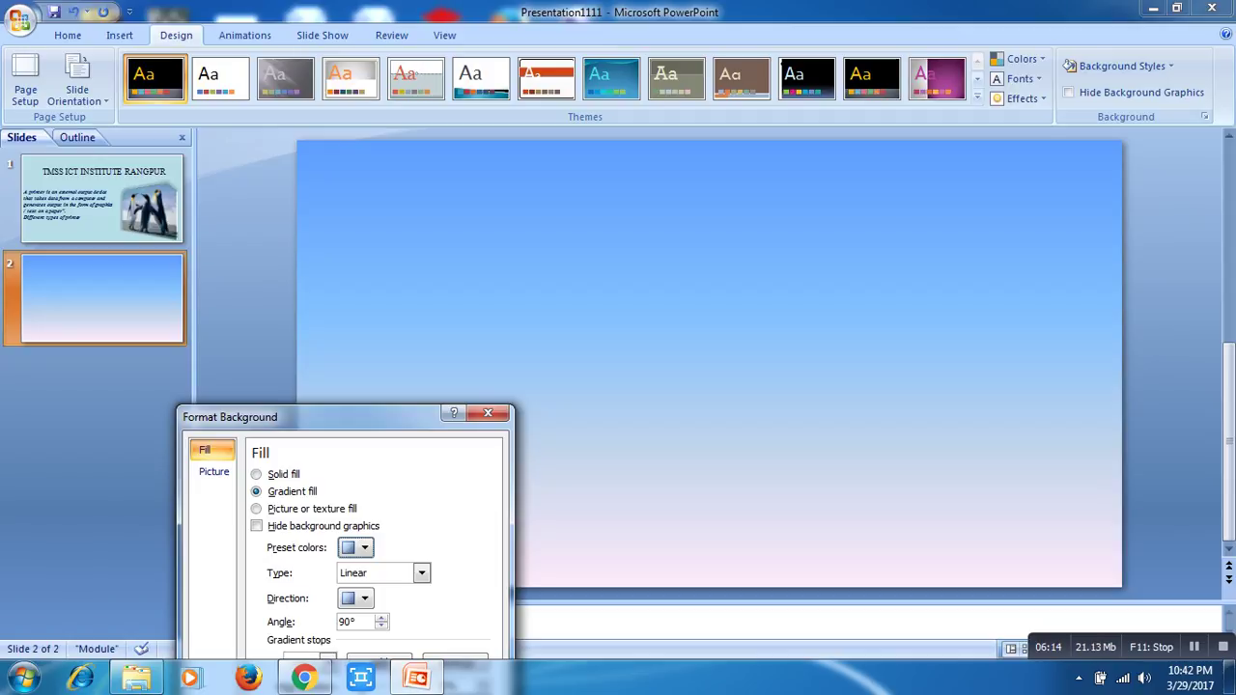
left_click_drag(319, 416, 406, 234)
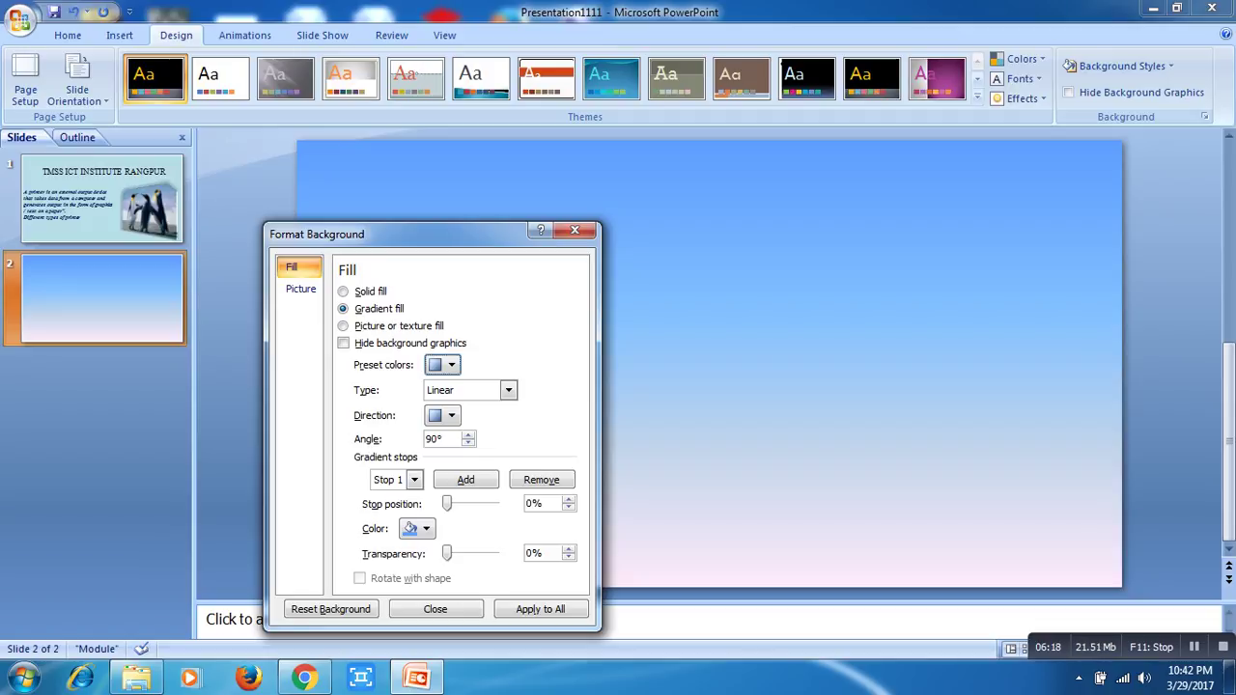
left_click_drag(405, 234, 477, 513)
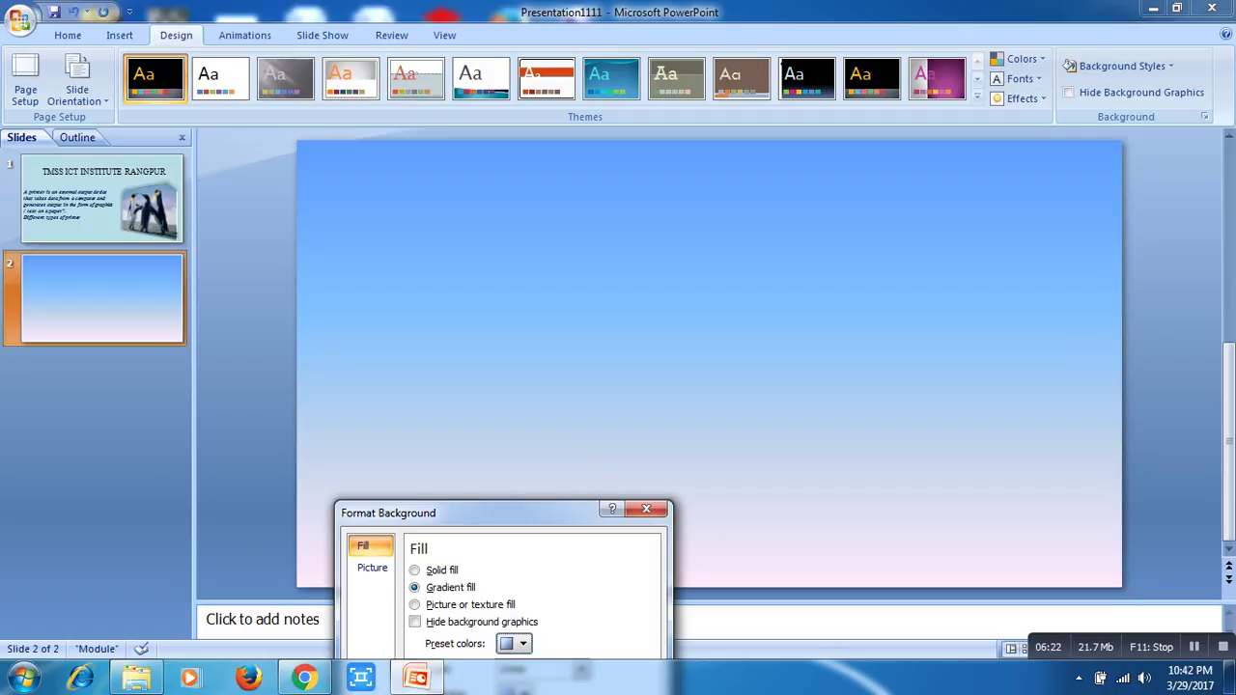
left_click_drag(483, 513, 551, 188)
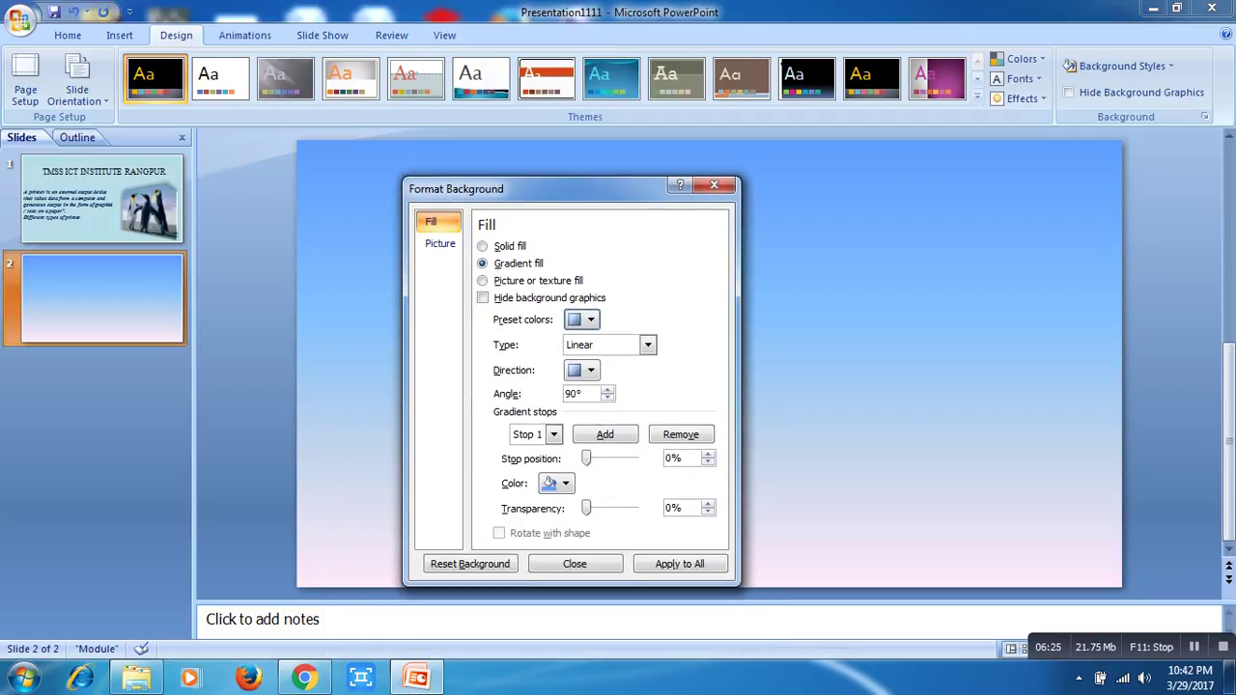
left_click_drag(550, 188, 536, 171)
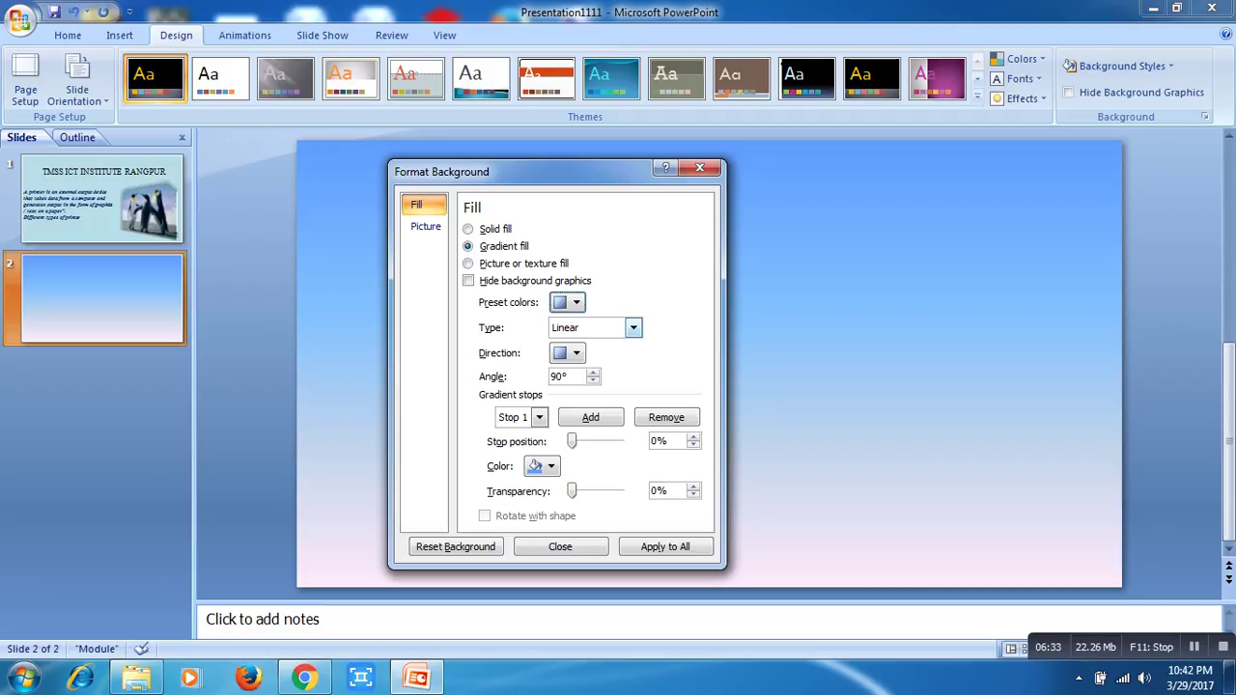
left_click(632, 327)
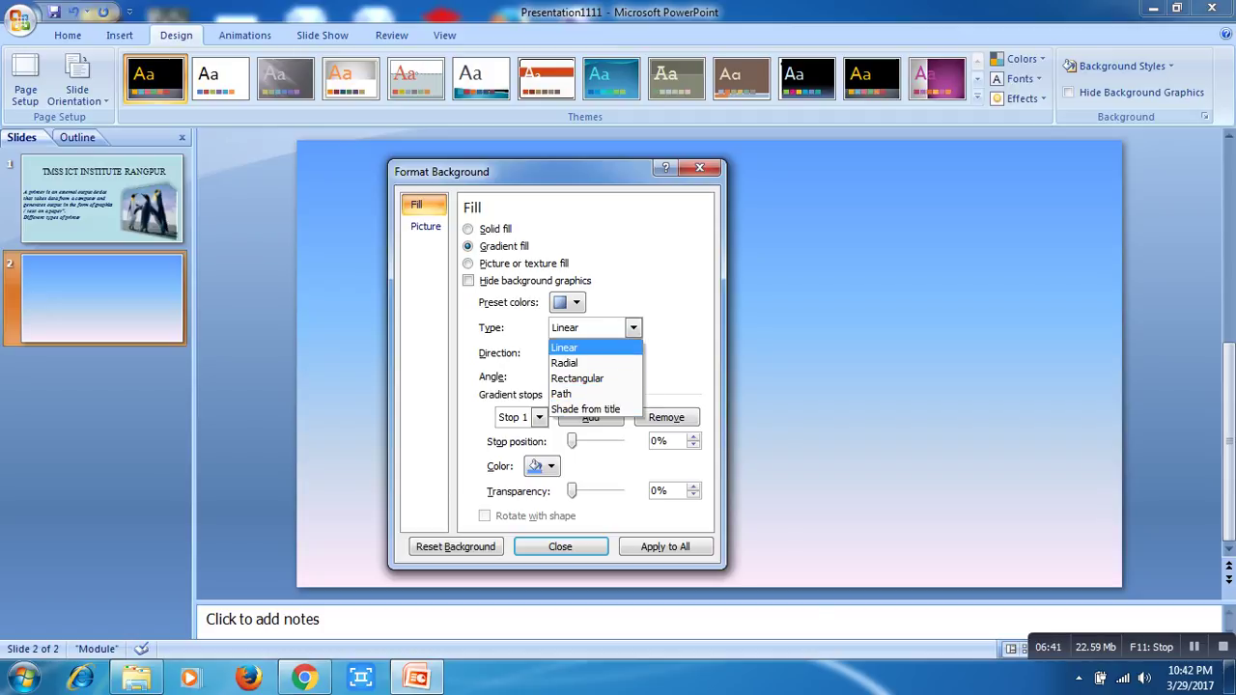
Step: Change slide 2's gradient type from Linear to Radial and check the slide
key("Return")
left_click_drag(531, 171, 233, 228)
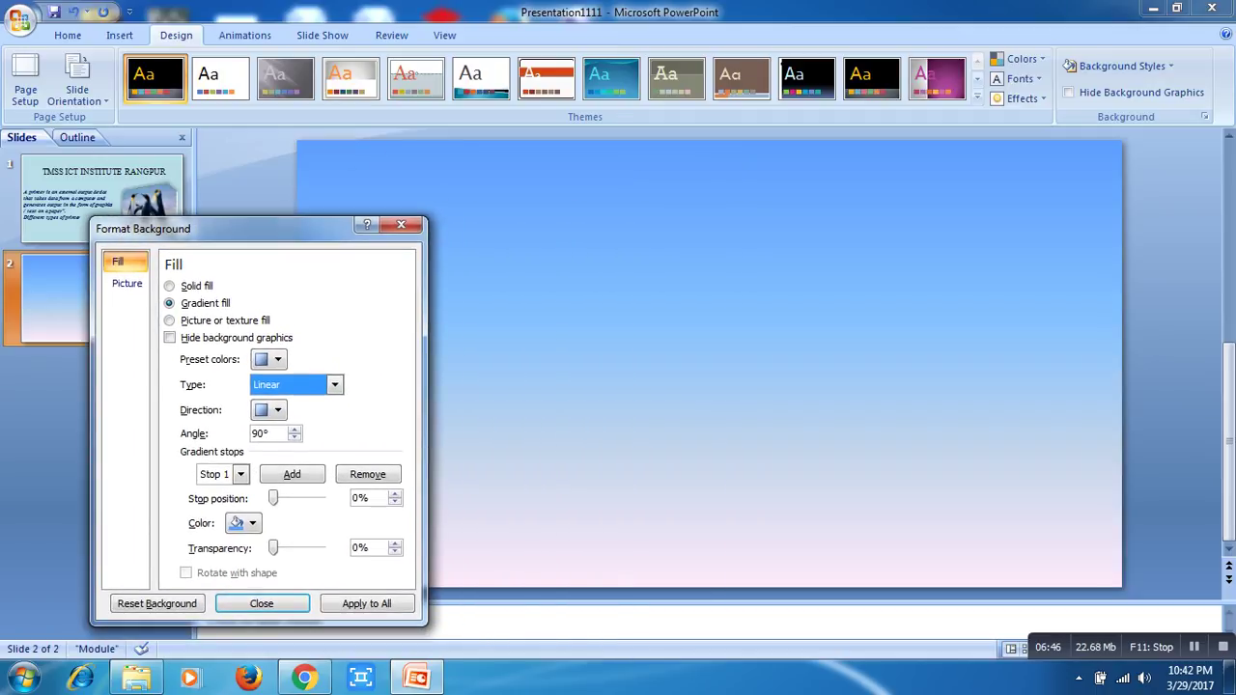
left_click_drag(233, 228, 312, 114)
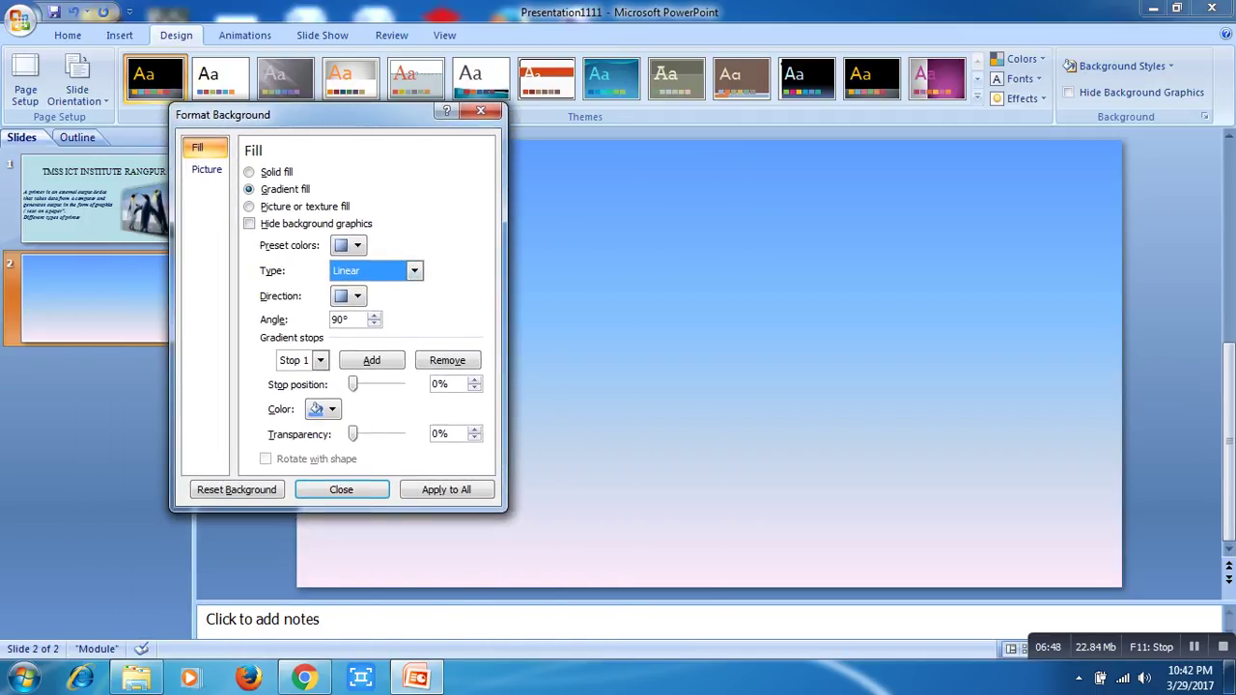
key("alt+Down")
key("Down")
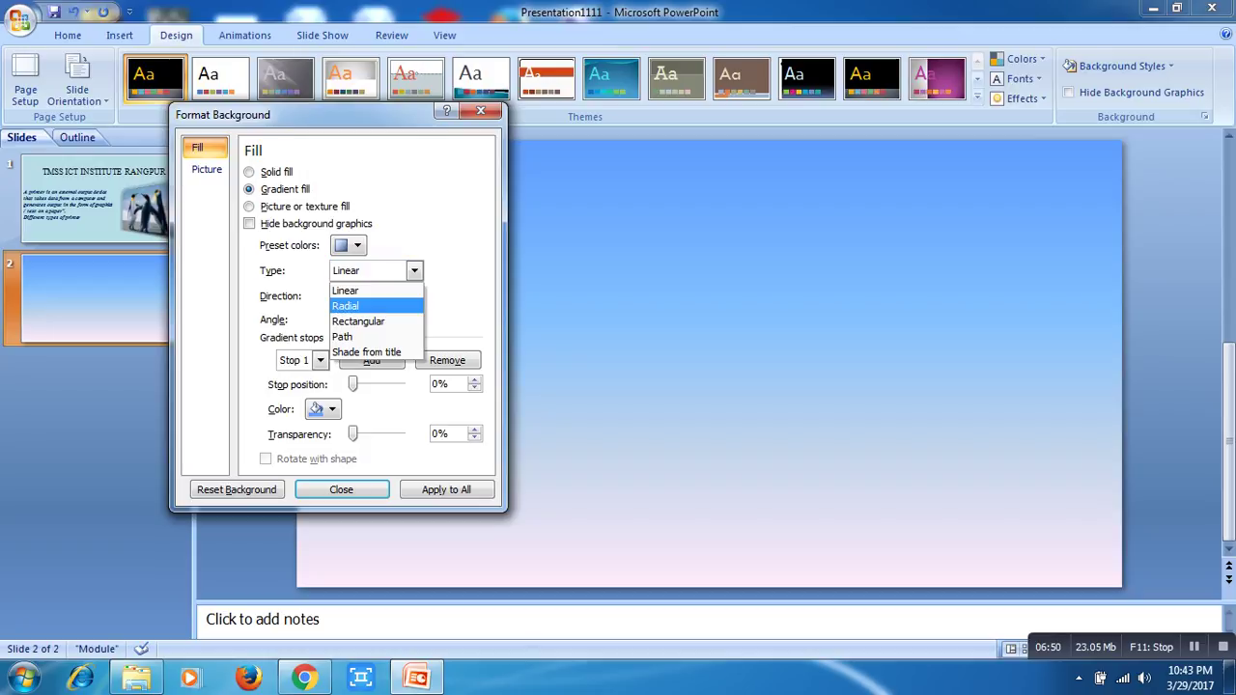
key("Return")
left_click_drag(312, 114, 201, 404)
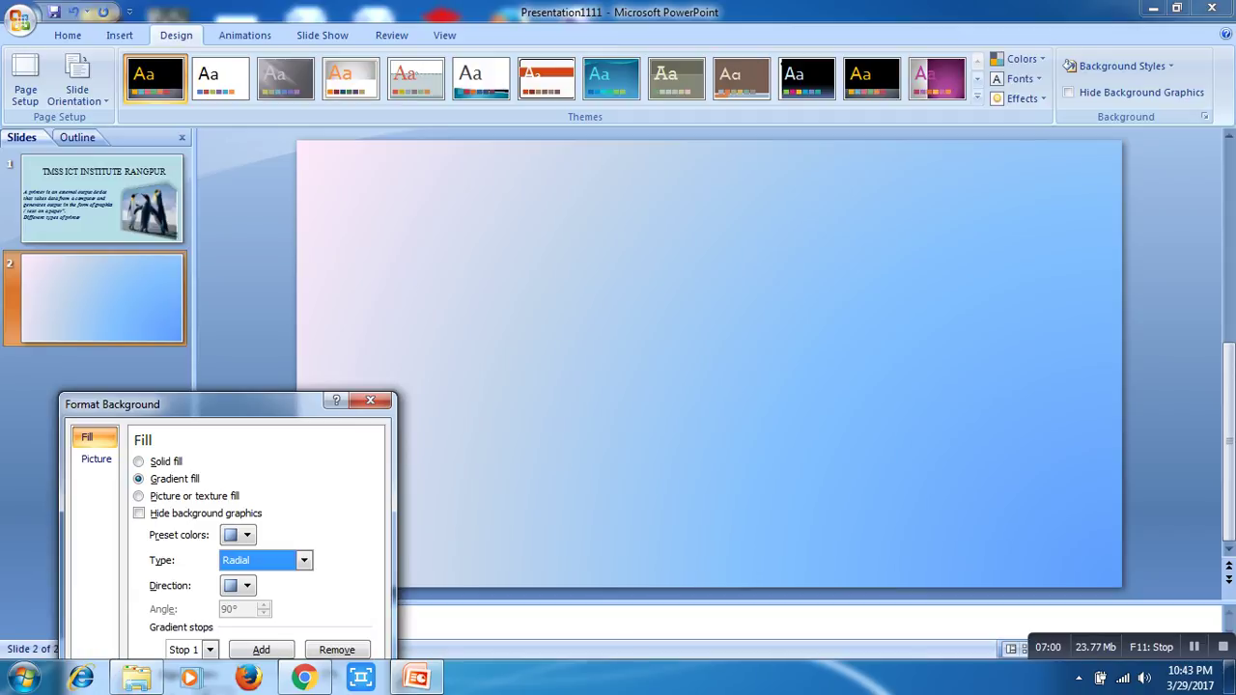
left_click_drag(222, 404, 385, 186)
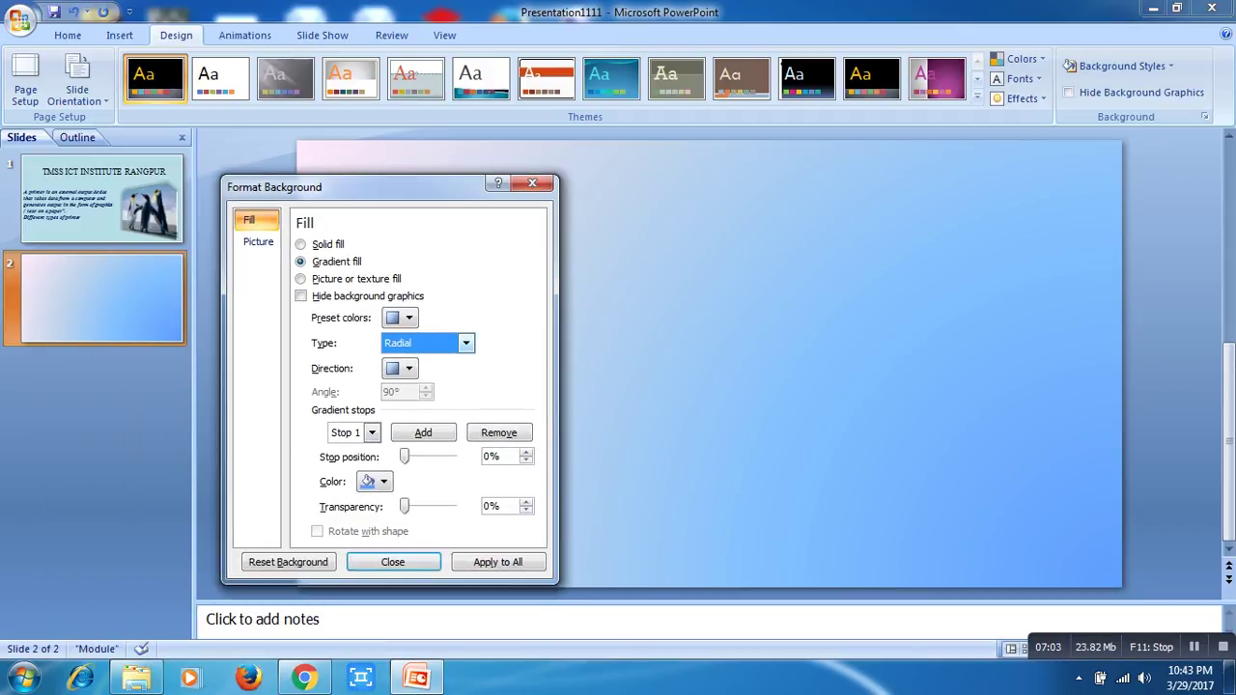
Step: Switch the gradient type to Rectangular, pale pink top-left fading into blue
key("alt+Down")
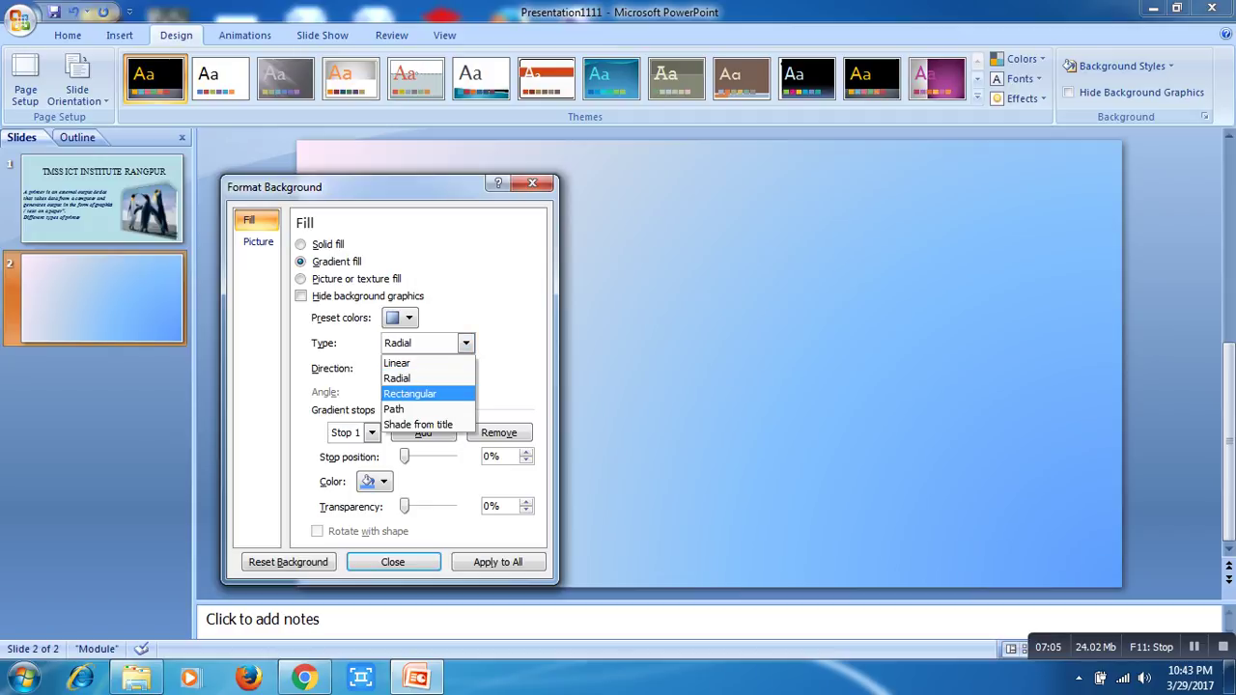
key("Return")
mouse_move(290, 186)
left_mouse_down()
mouse_move(290, 331)
mouse_move(173, 367)
left_mouse_up()
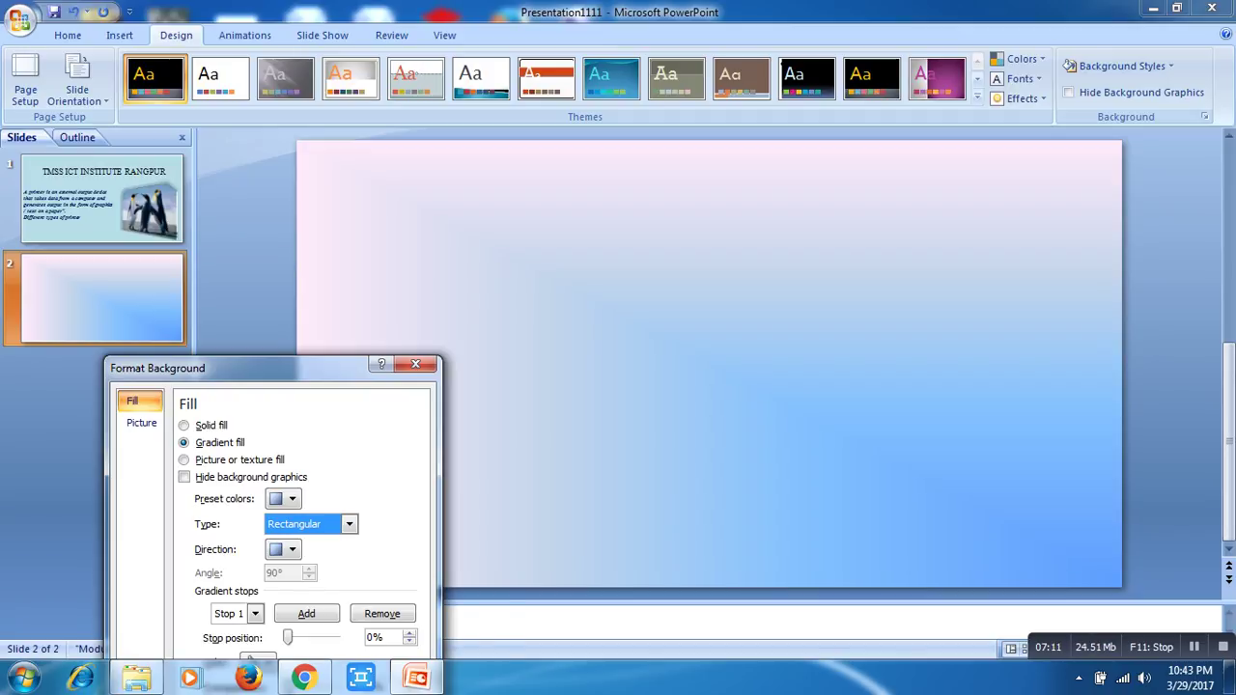
left_click_drag(173, 368, 219, 125)
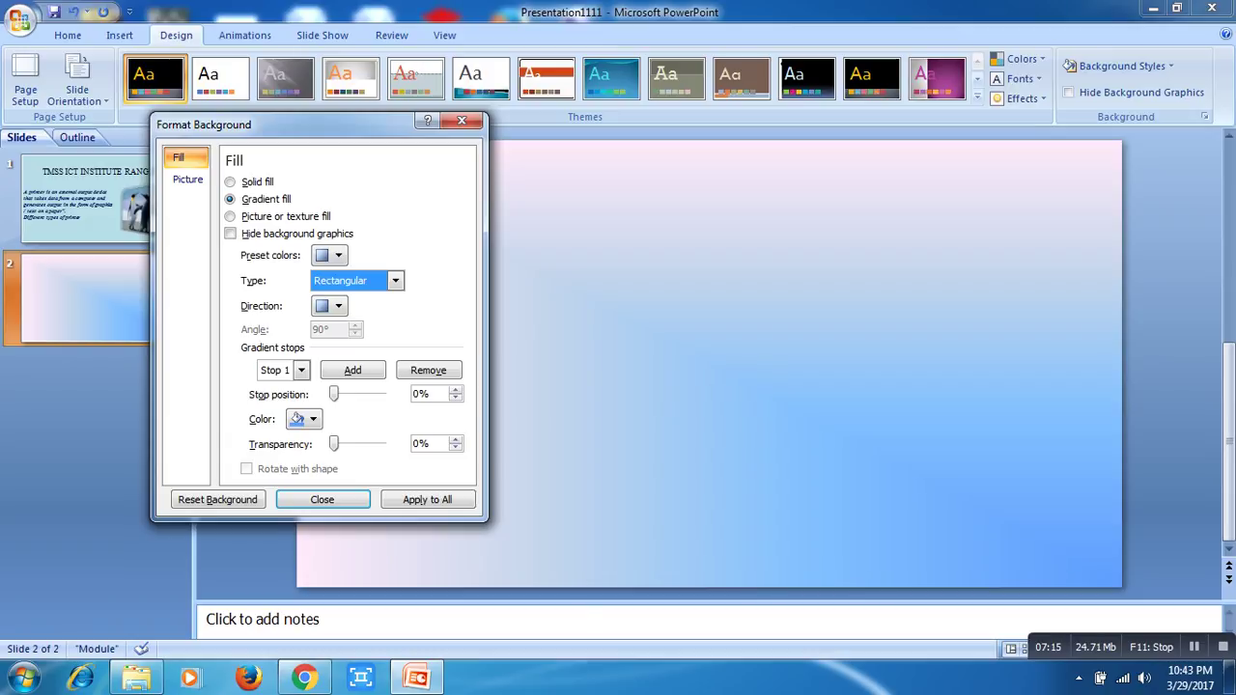
left_click(328, 306)
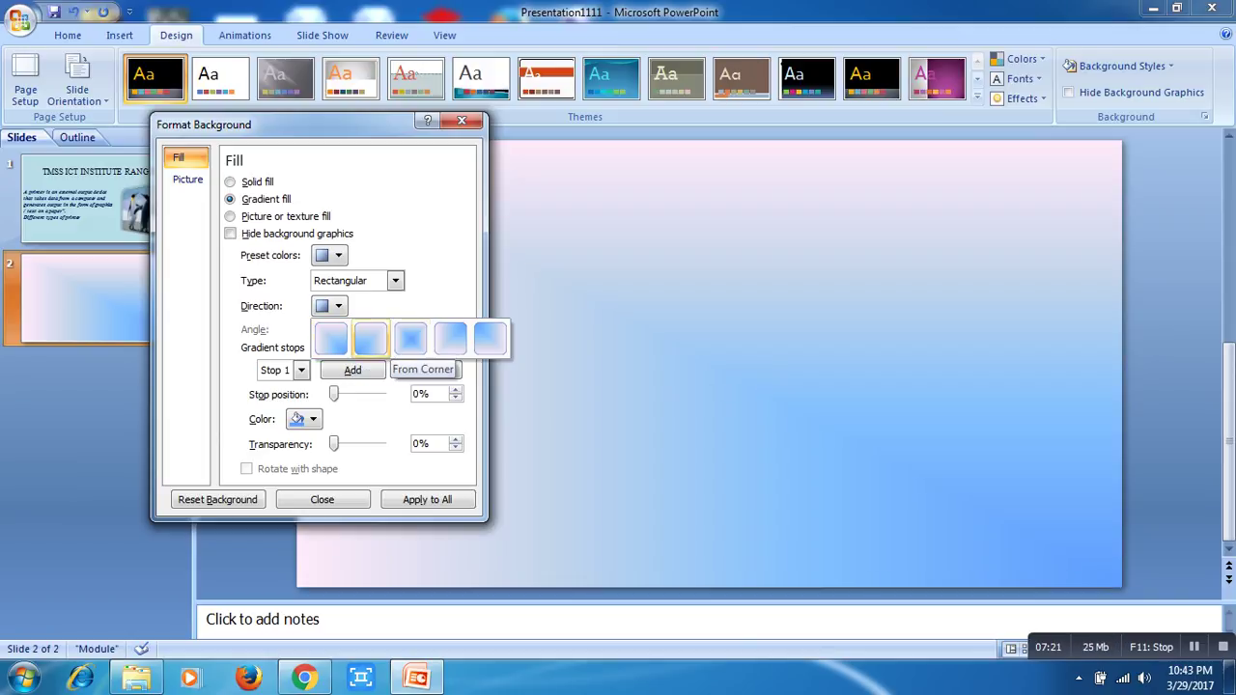
Step: Try other rectangular gradient directions, including a corner variant and From Center
left_click(409, 338)
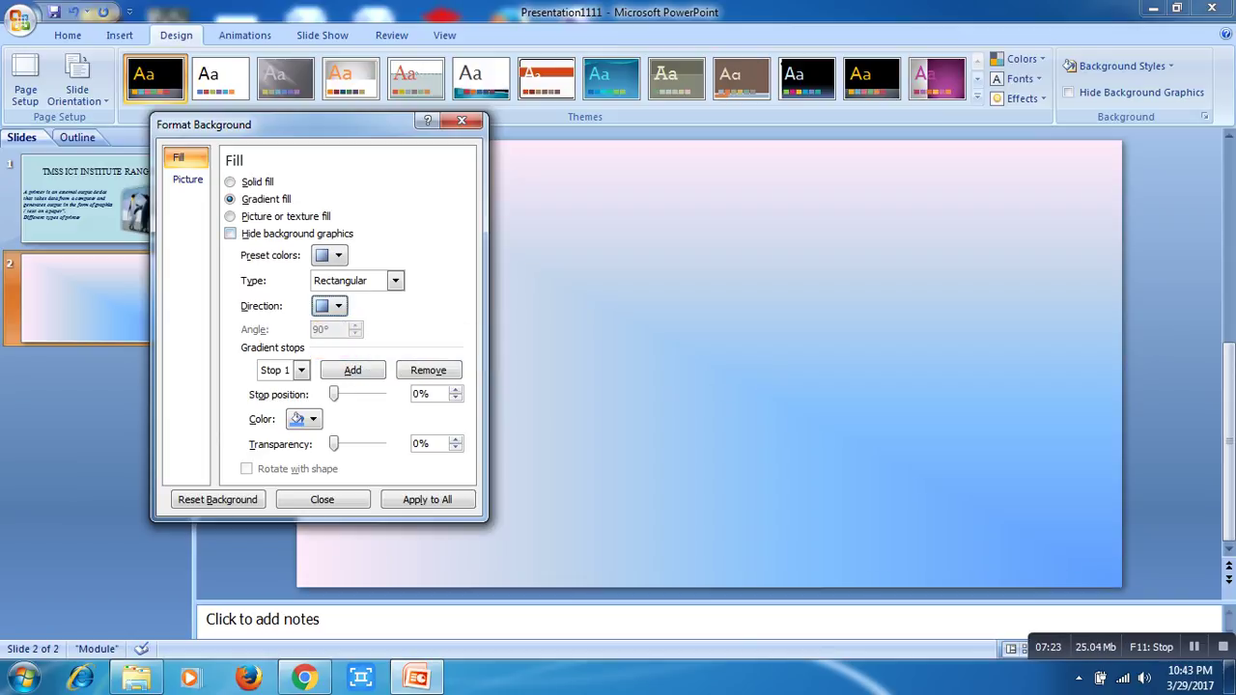
left_click(328, 305)
left_click(371, 340)
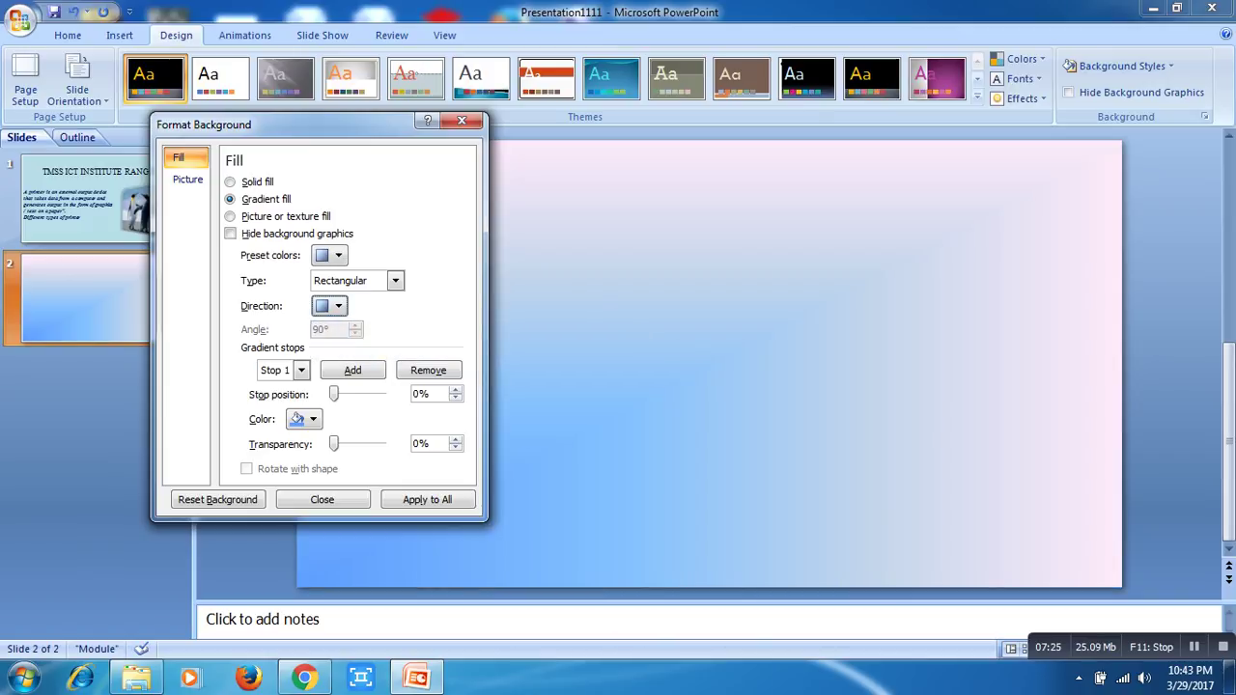
left_click_drag(290, 124, 134, 205)
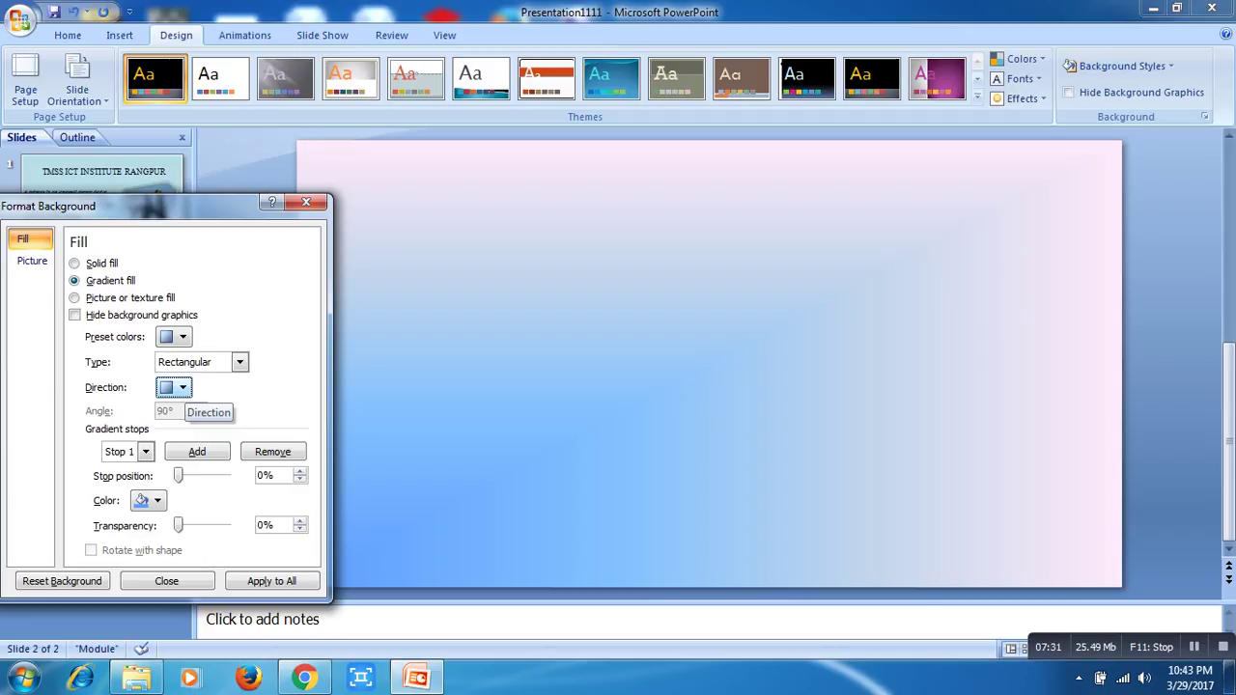
left_click(182, 388)
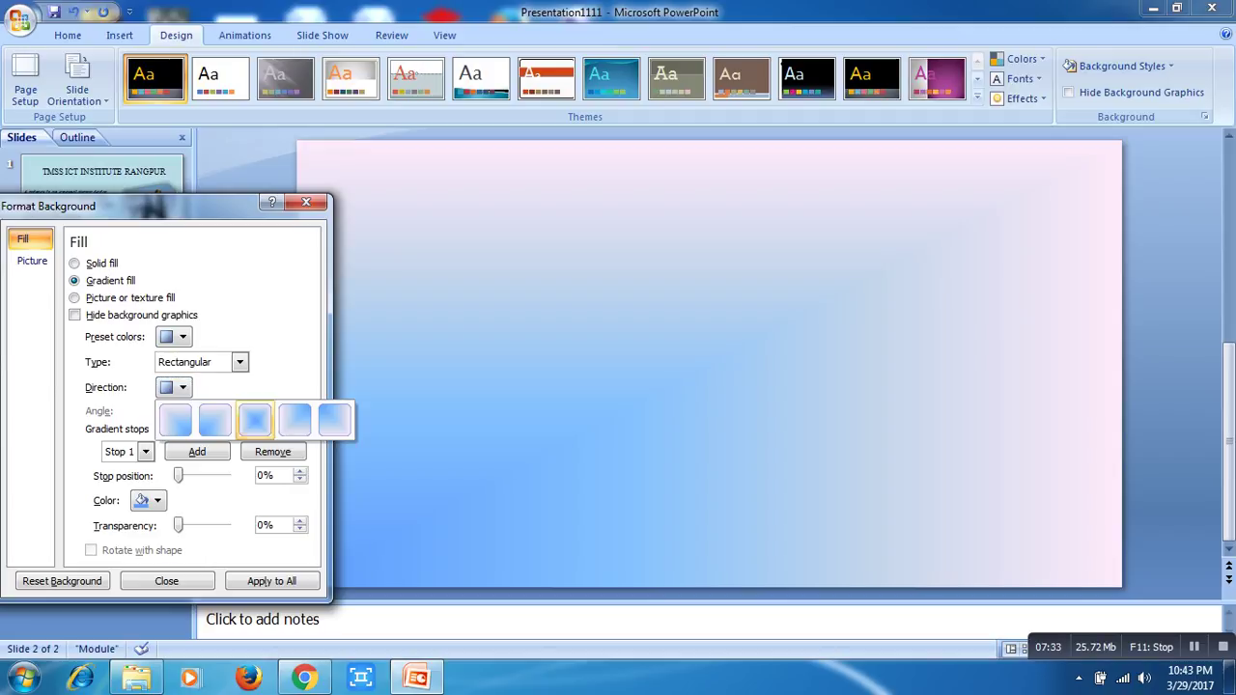
left_click(255, 420)
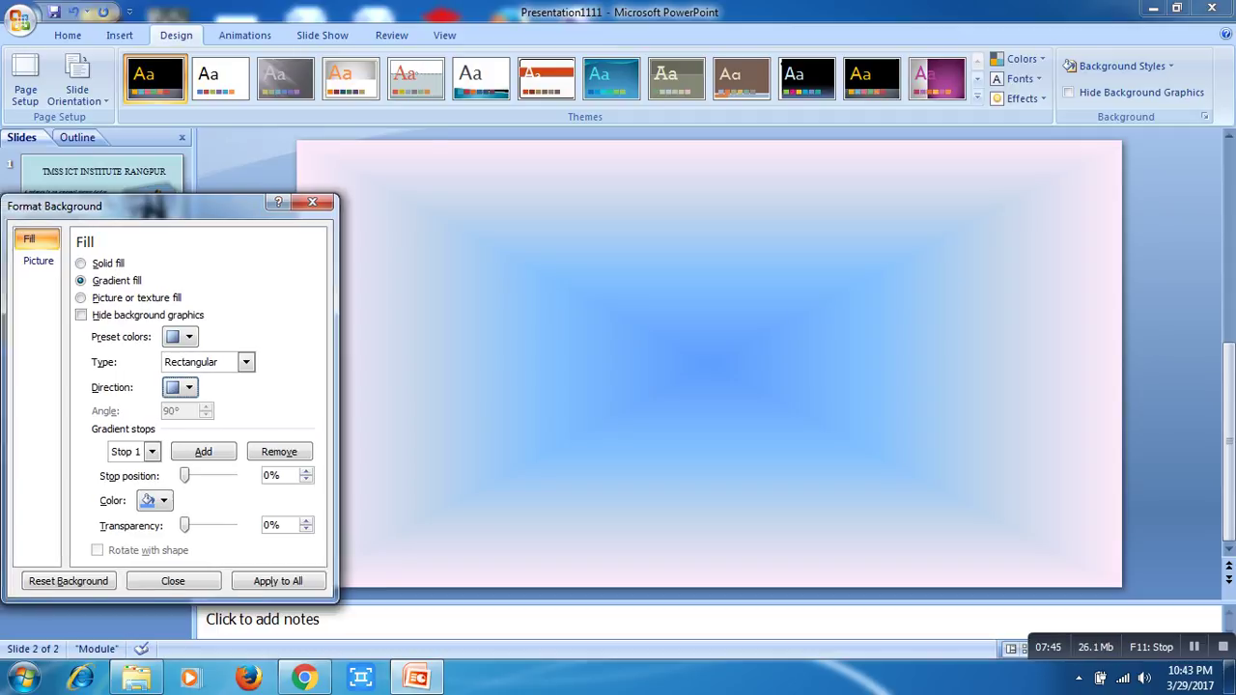
Step: Set the gradient direction to From Corner: blue top-left fading to pale pink
left_click_drag(145, 206, 311, 123)
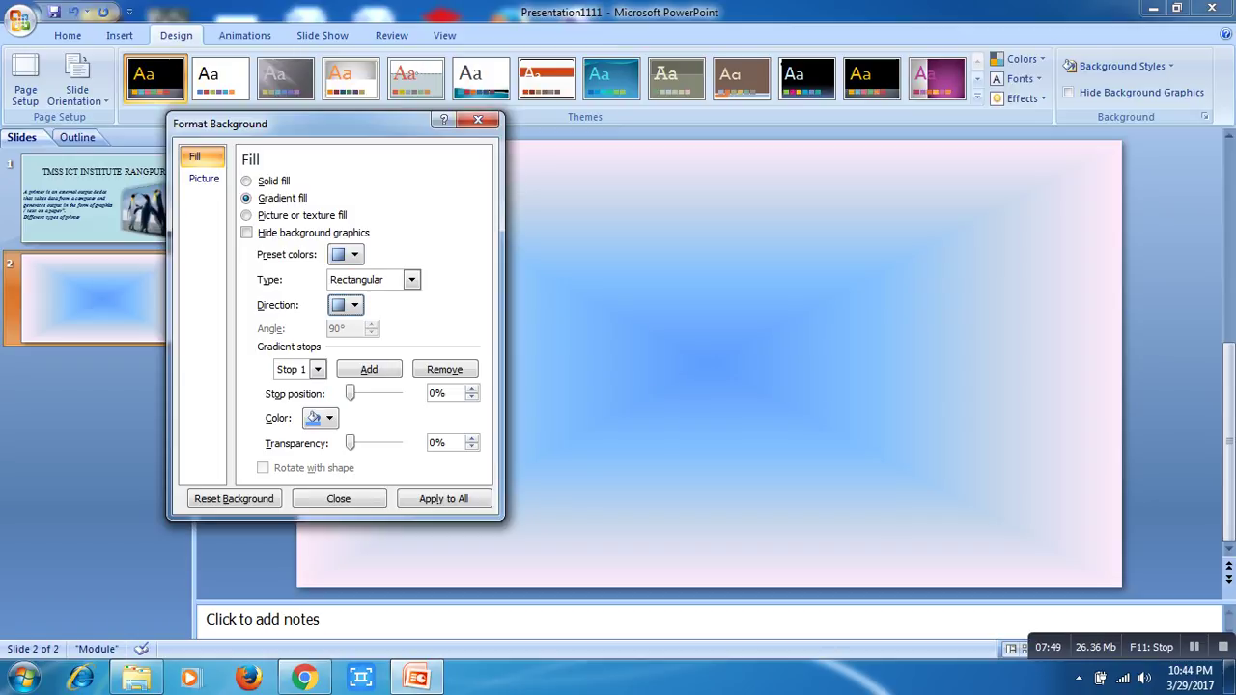
mouse_move(311, 124)
left_mouse_down()
mouse_move(314, 219)
mouse_move(361, 187)
left_mouse_up()
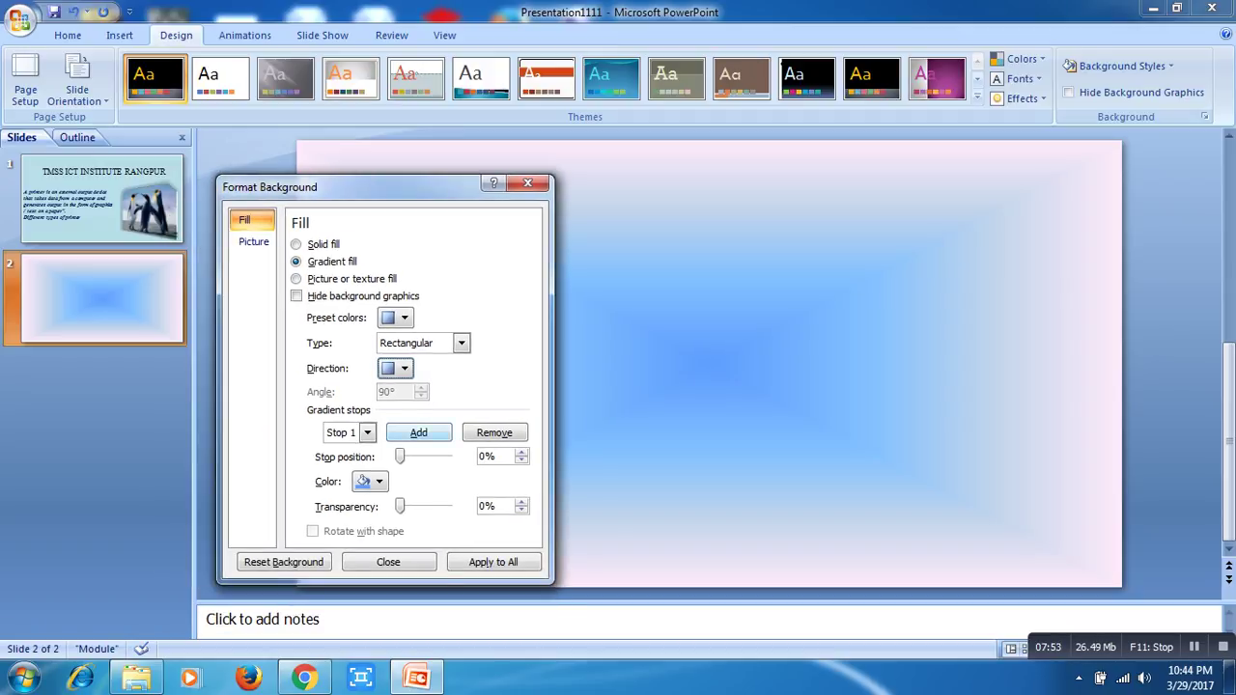
left_click(404, 368)
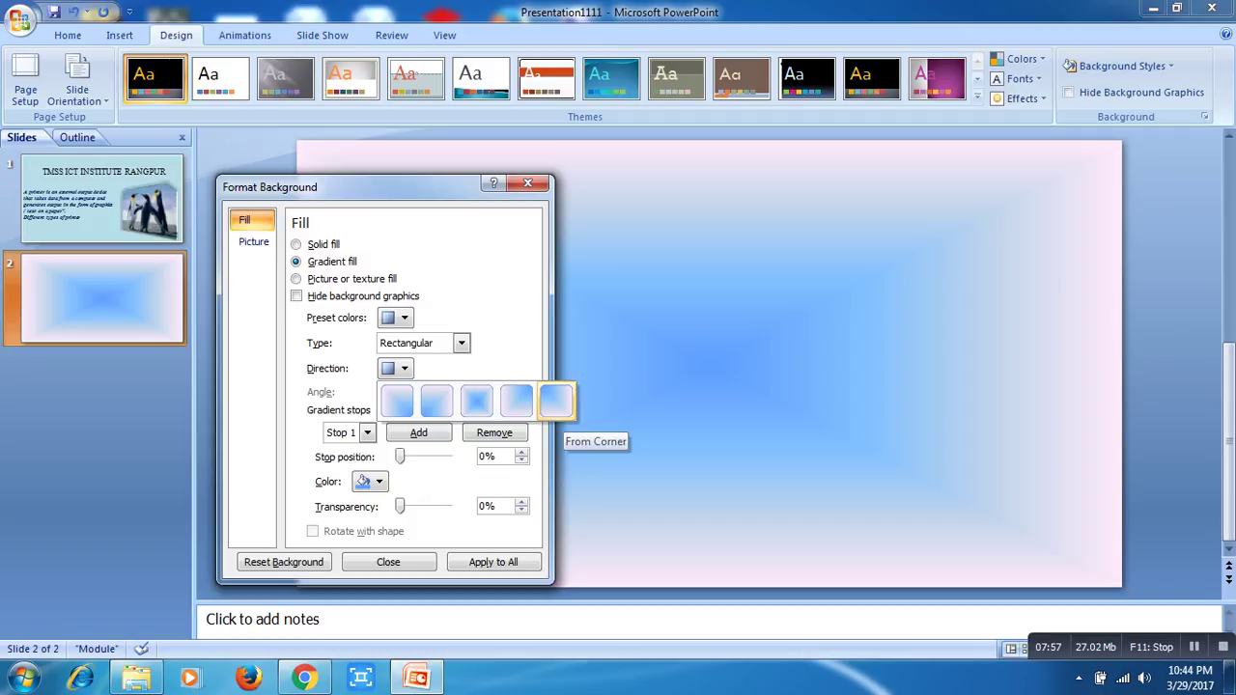
left_click(555, 401)
mouse_move(338, 186)
left_mouse_down()
mouse_move(768, 654)
mouse_move(422, 188)
left_mouse_up()
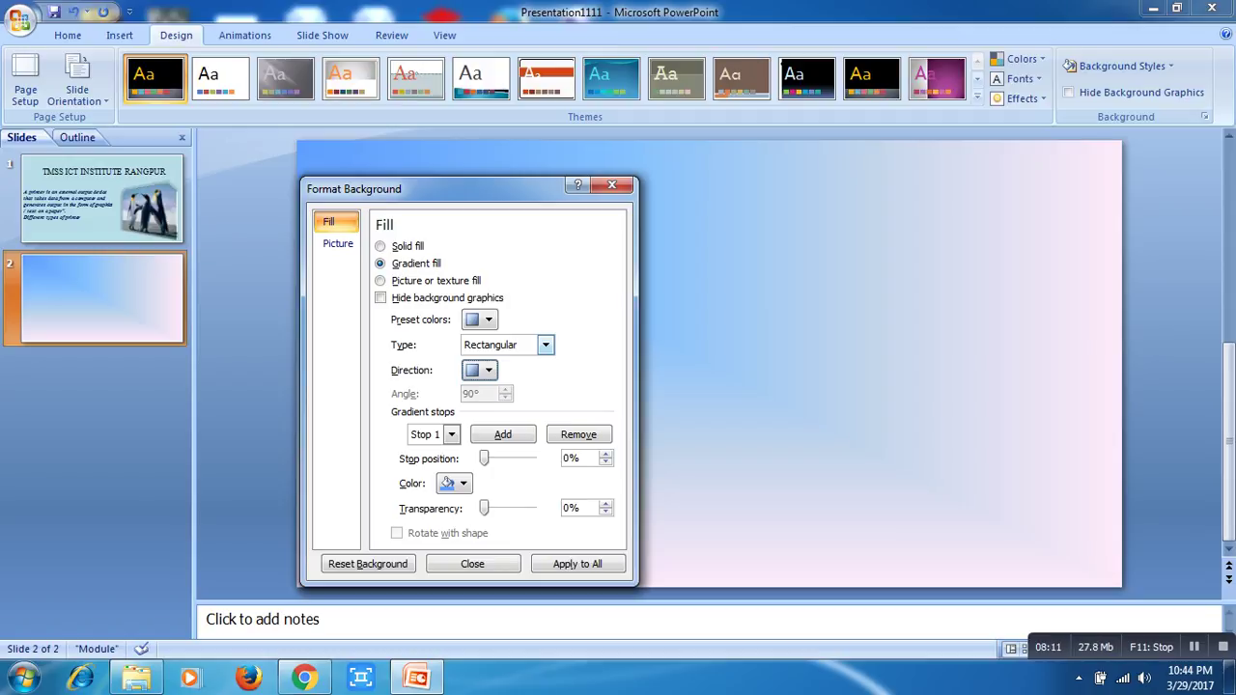
left_click(545, 345)
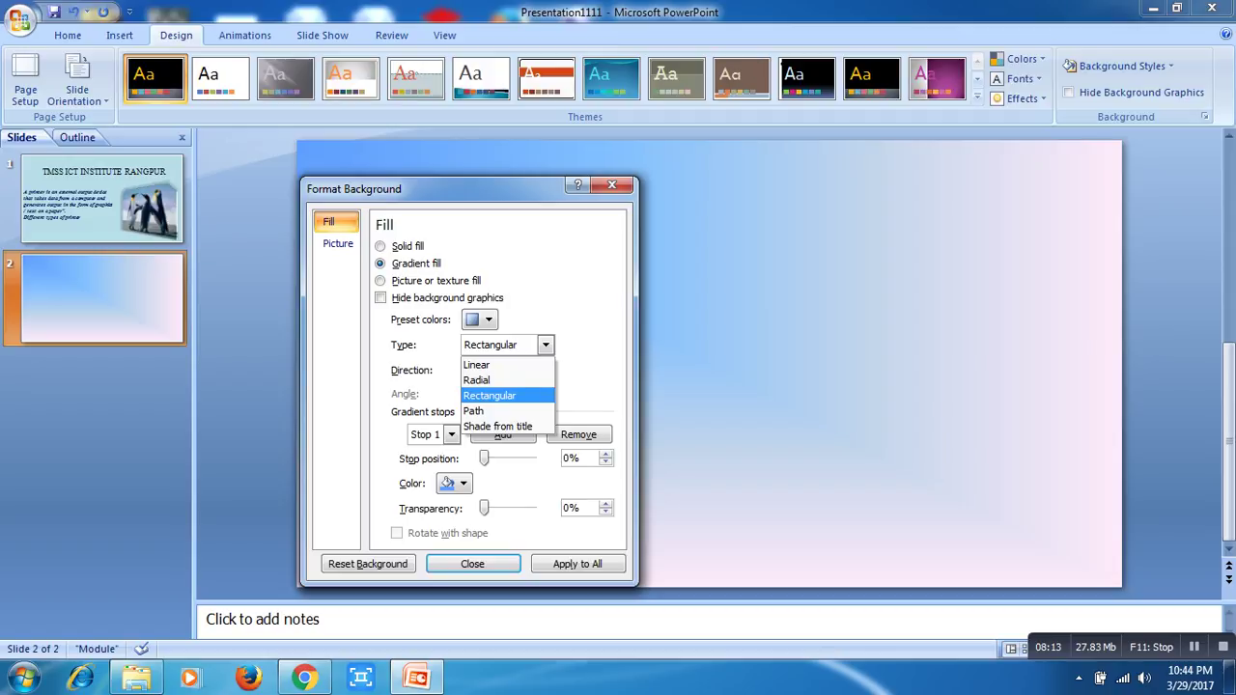
Step: Switch the gradient type to Path, then cycle through the types and settle on Linear at 45°
left_click(473, 410)
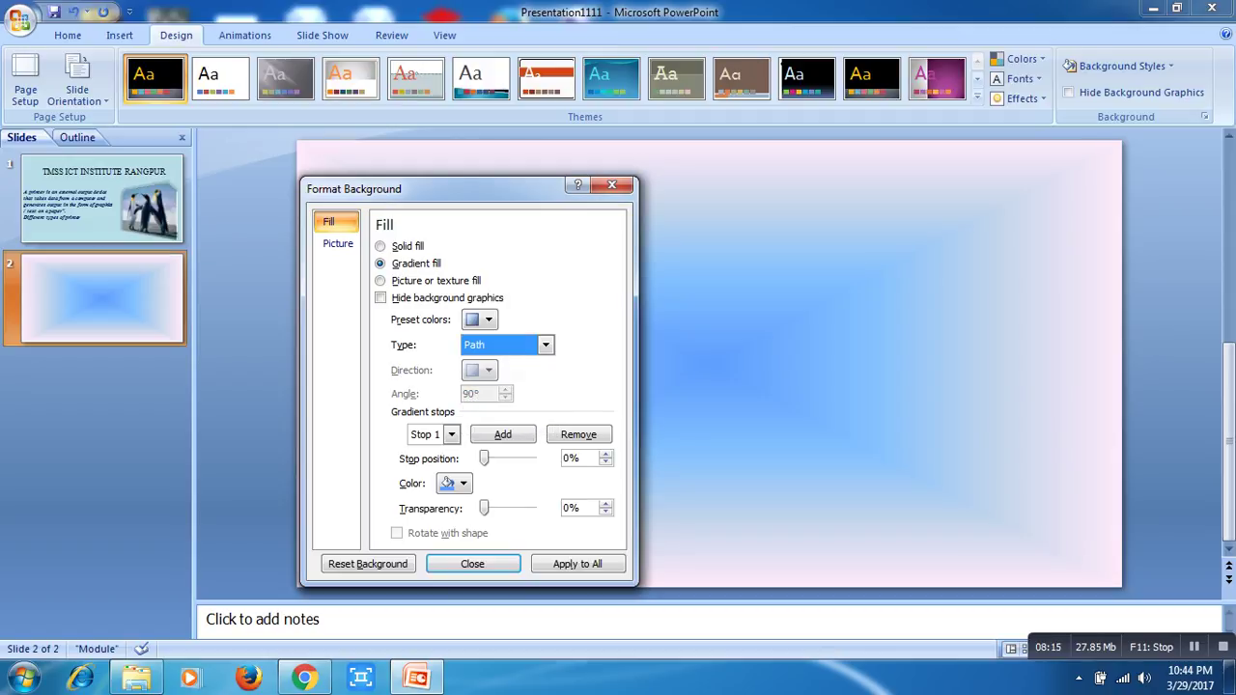
left_click_drag(434, 188, 158, 152)
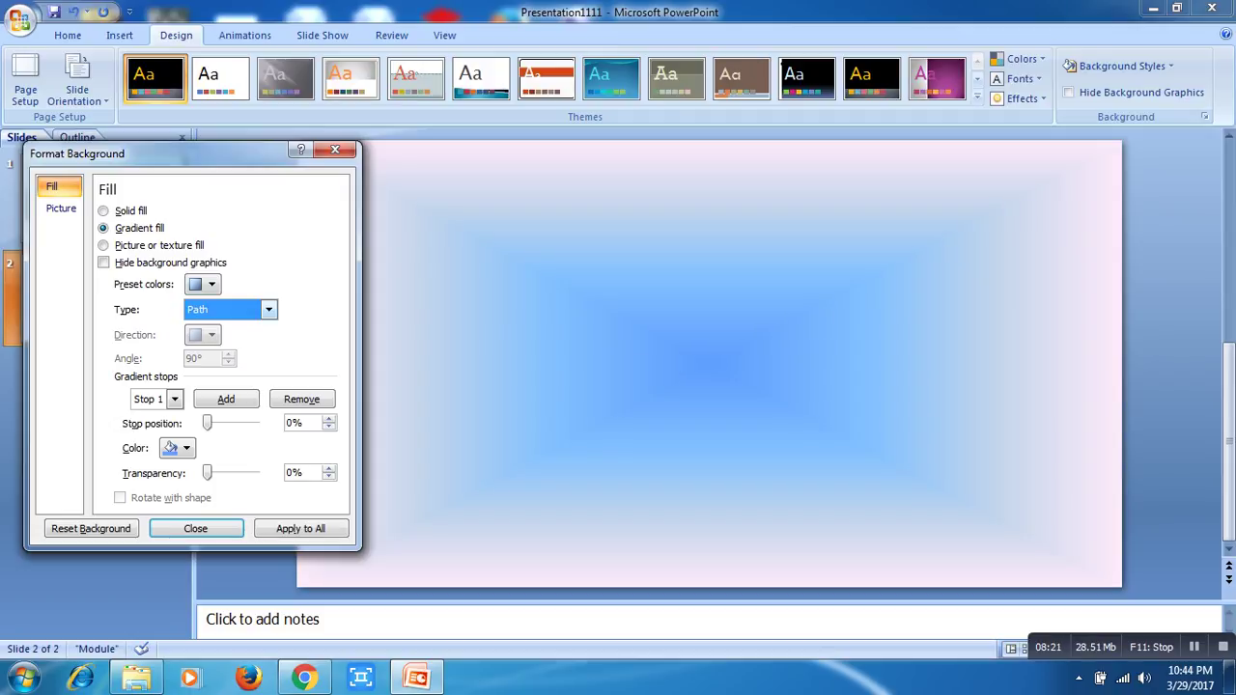
key("alt+Down")
key("Up")
key("Up")
key("Up")
key("Return")
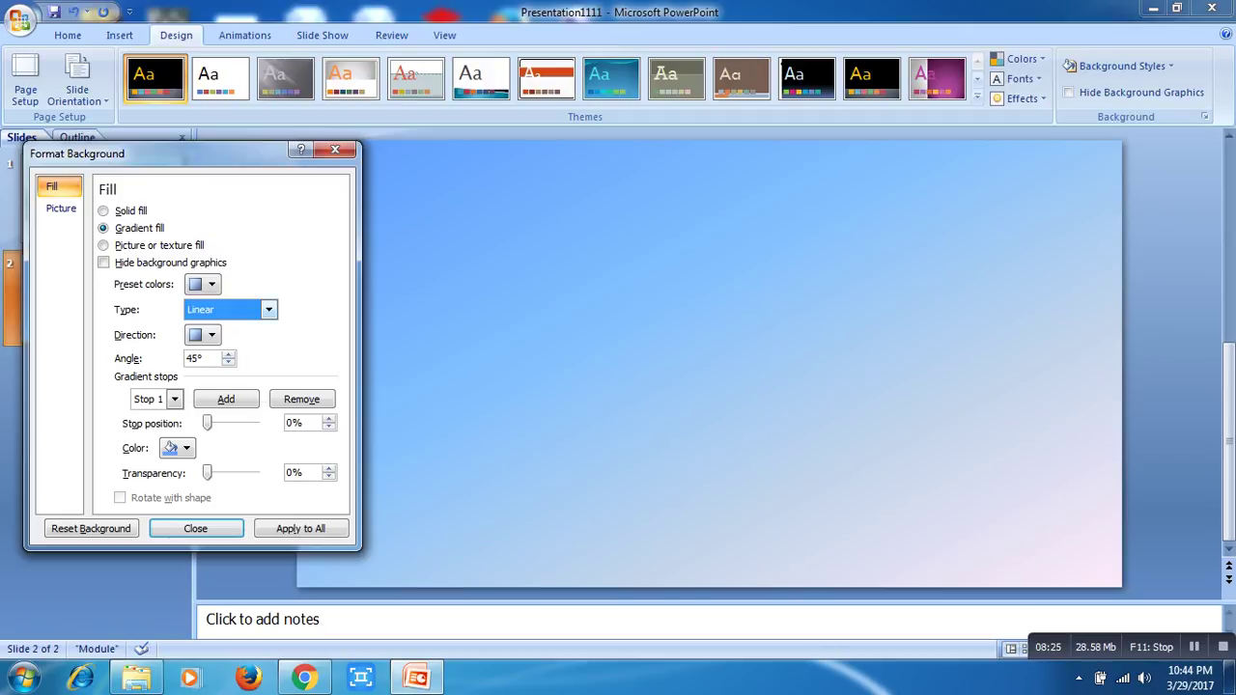
key("alt+Down")
key("Down")
key("Down")
key("Down")
key("Return")
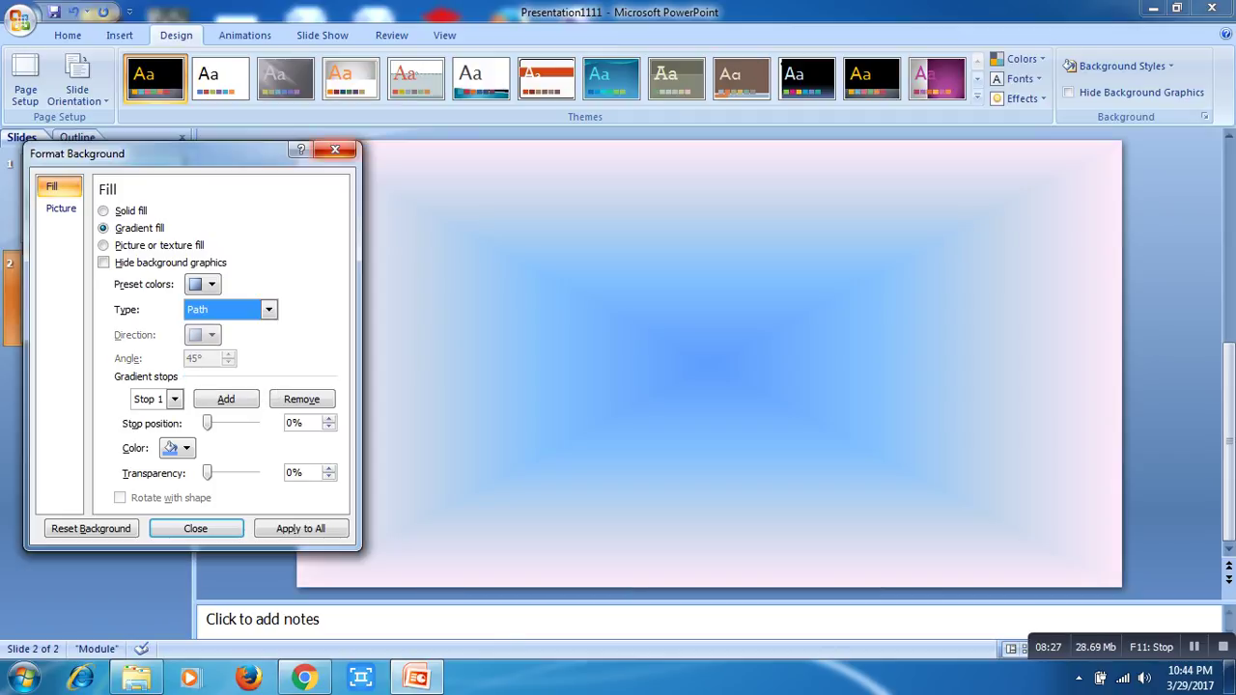
key("alt+Down")
key("Down")
key("Down")
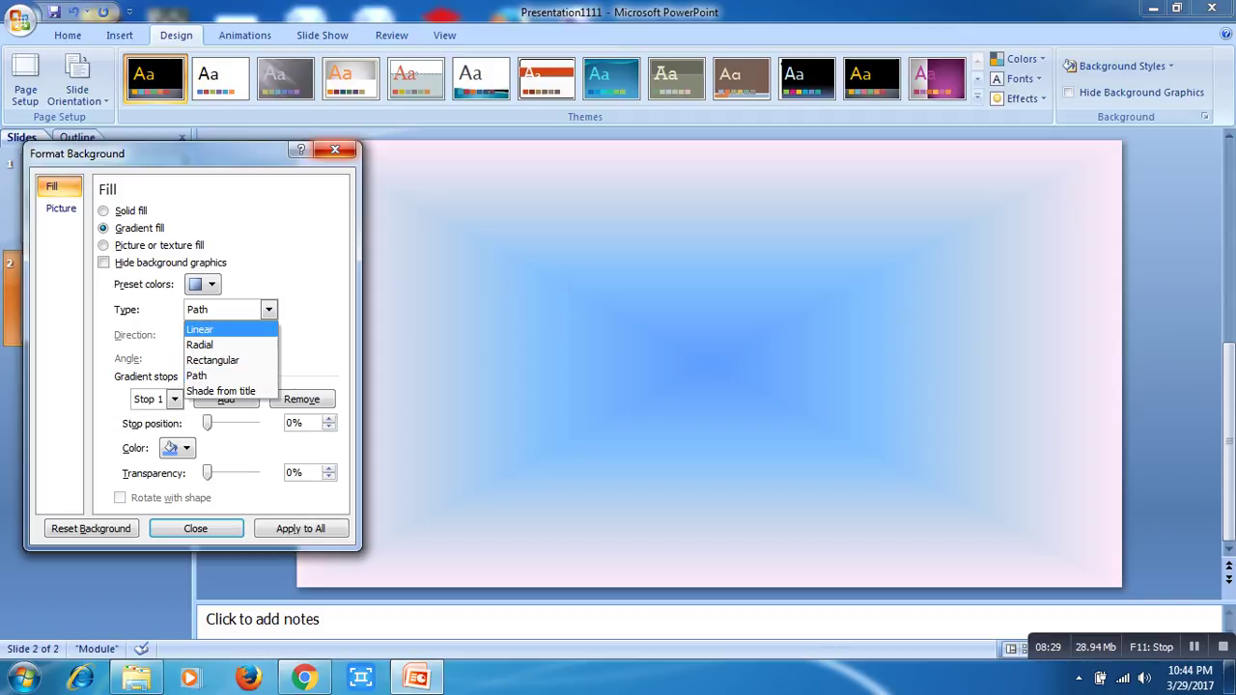
key("Down")
key("Down")
key("Down")
key("Down")
key("Down")
key("Return")
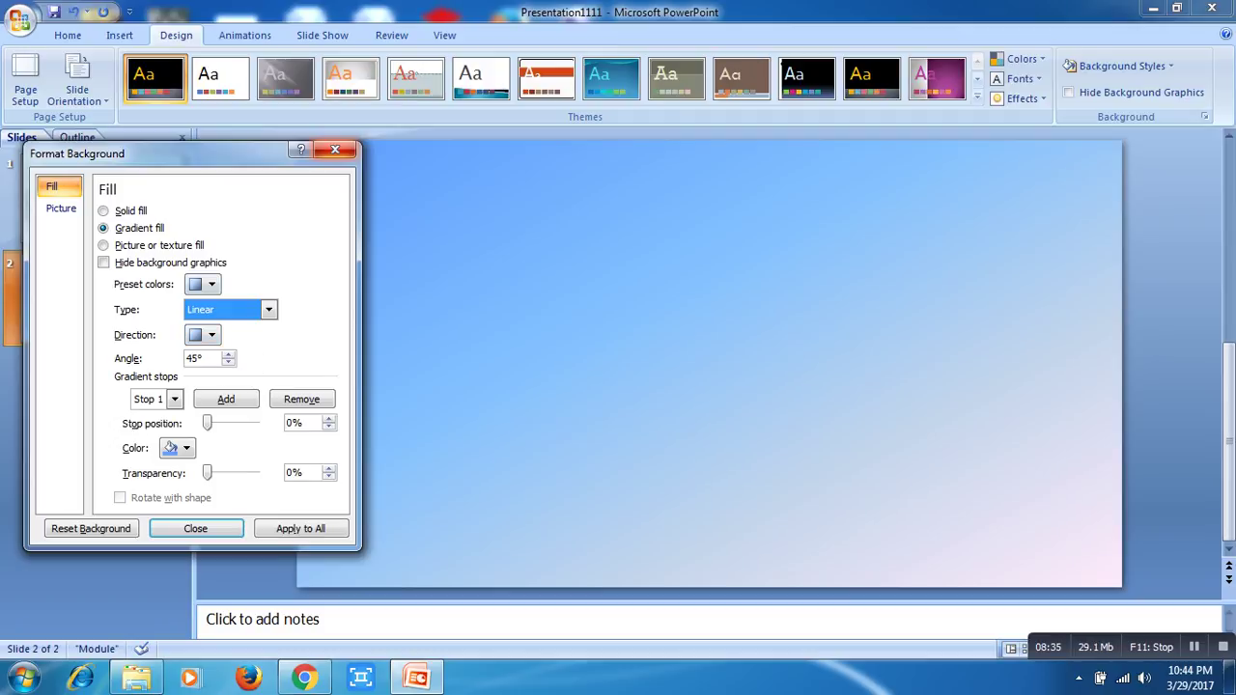
left_click_drag(318, 152, 441, 141)
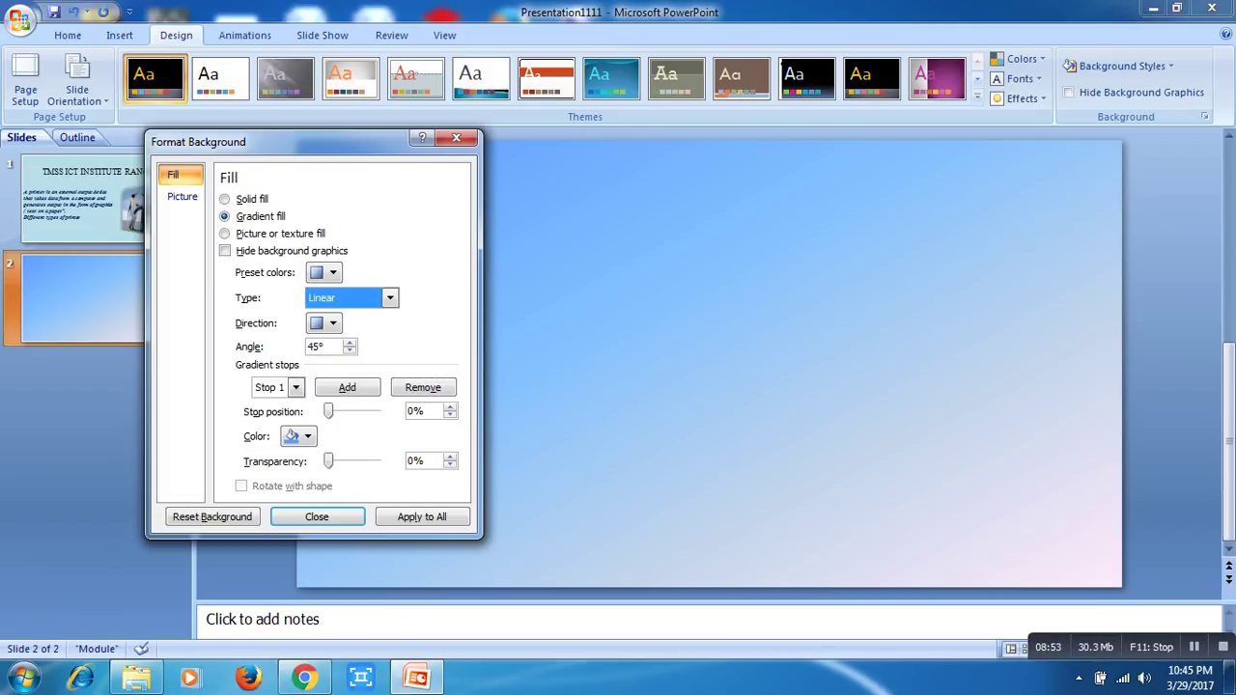
Step: Raise the gradient angle in steps up to 150°
left_click(350, 341)
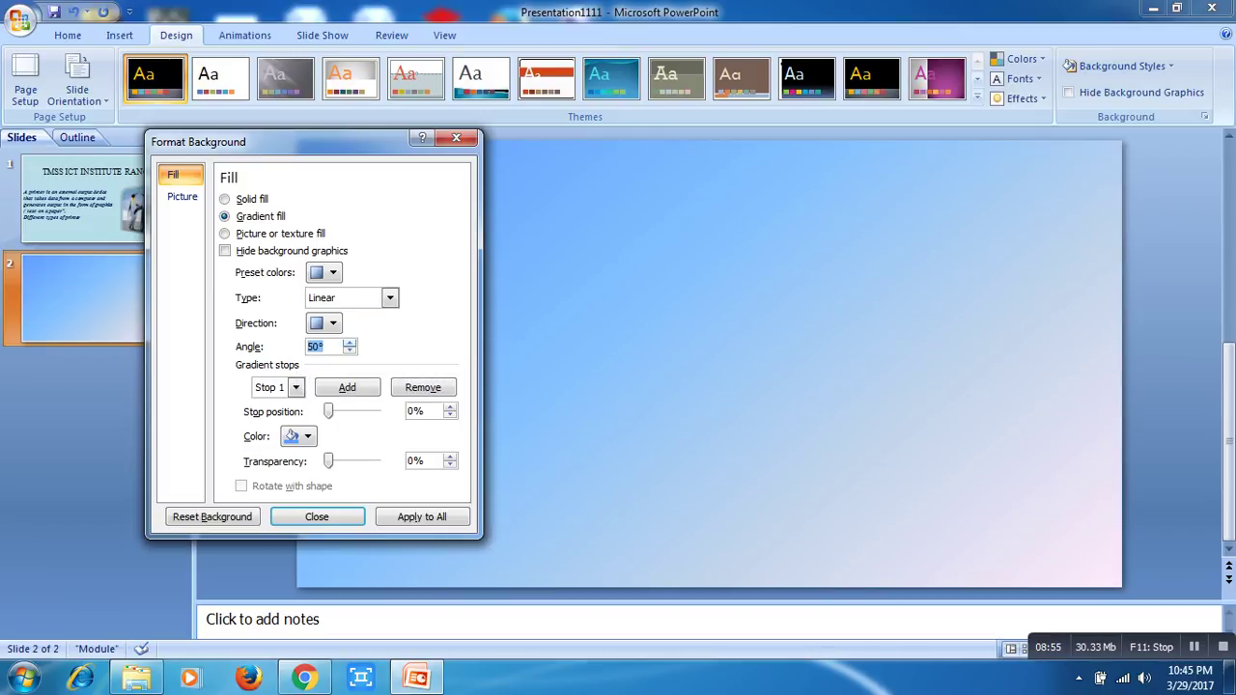
left_click(349, 342)
left_click(349, 342)
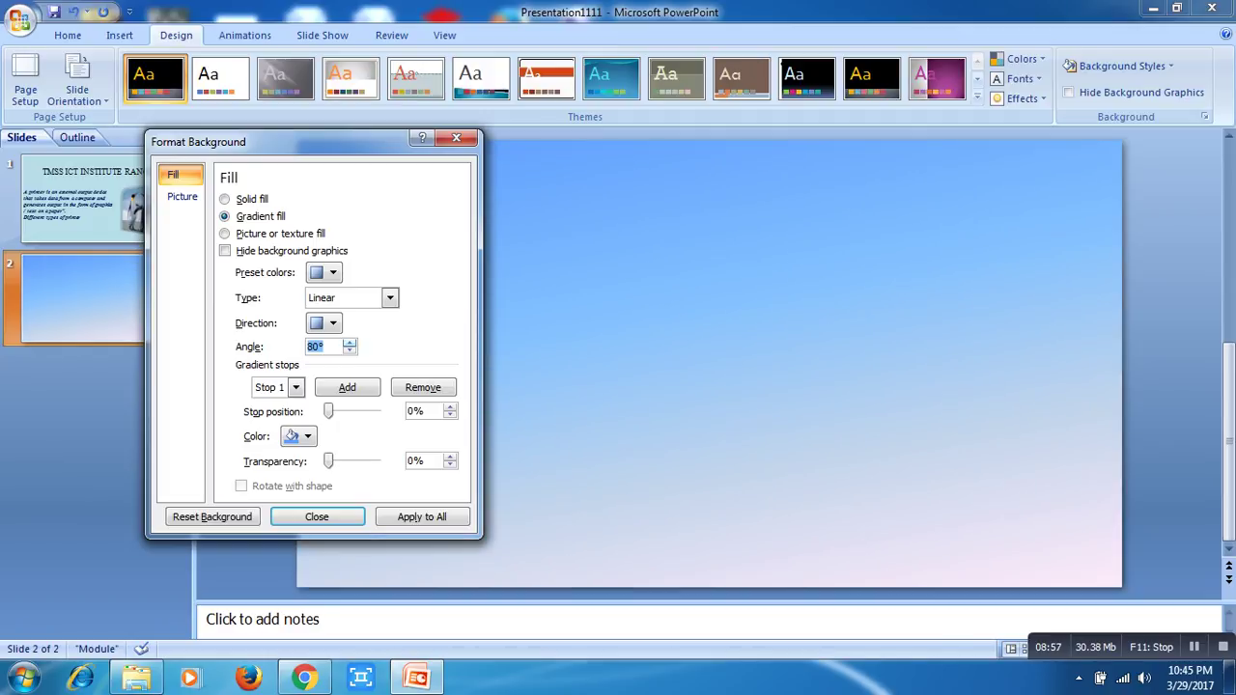
left_click(349, 341)
left_click(349, 342)
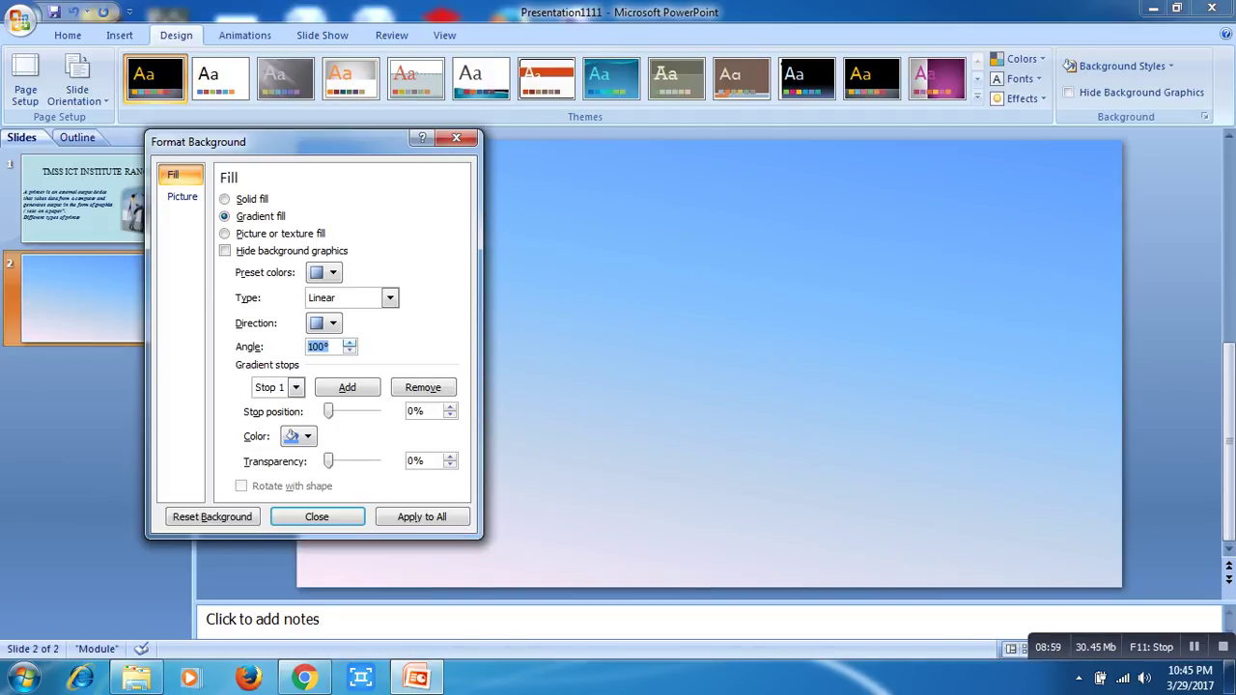
left_click(350, 342)
left_click(350, 342)
left_click(350, 341)
left_click(350, 341)
left_click(350, 342)
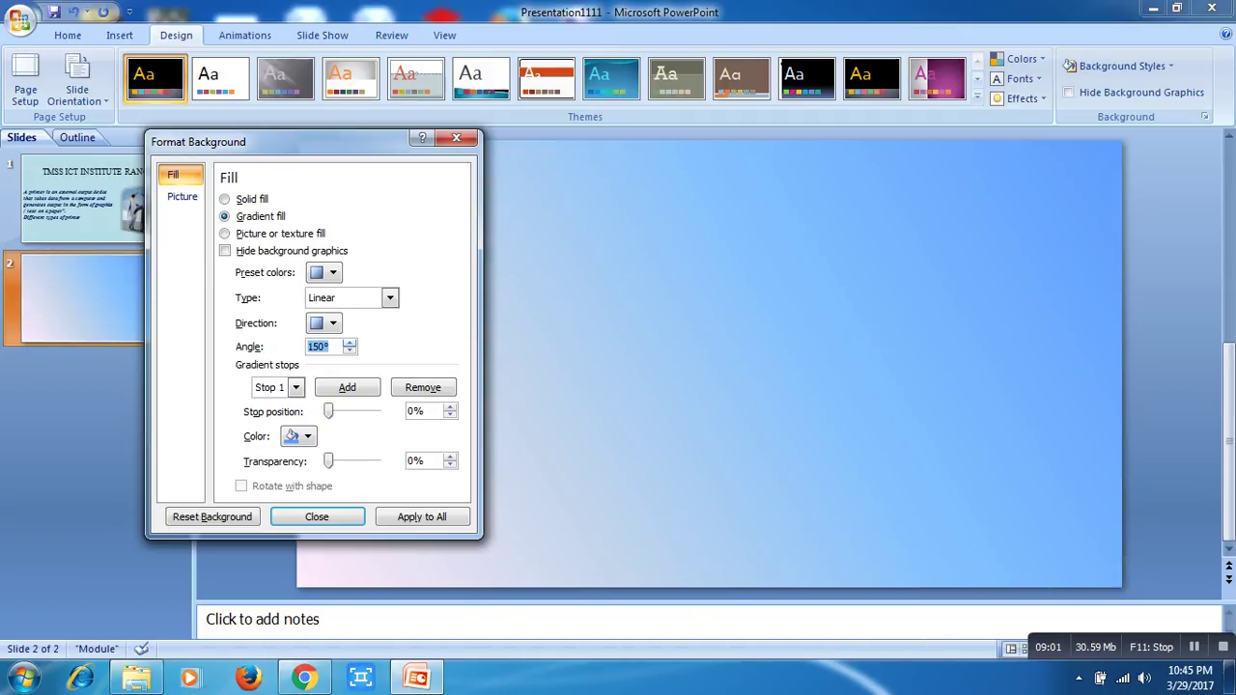
mouse_move(241, 141)
left_mouse_down()
mouse_move(110, 268)
mouse_move(144, 188)
left_mouse_up()
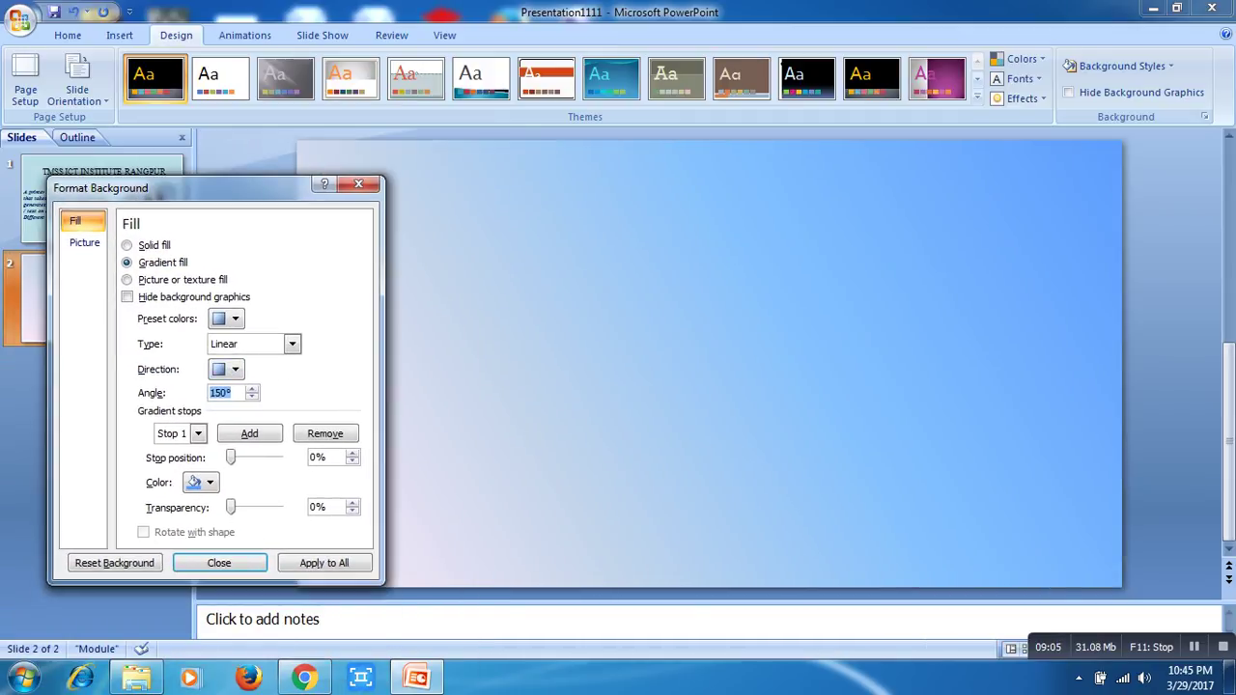
Step: Lower the gradient angle to 0°, then raise it back to 50°
left_click(252, 396)
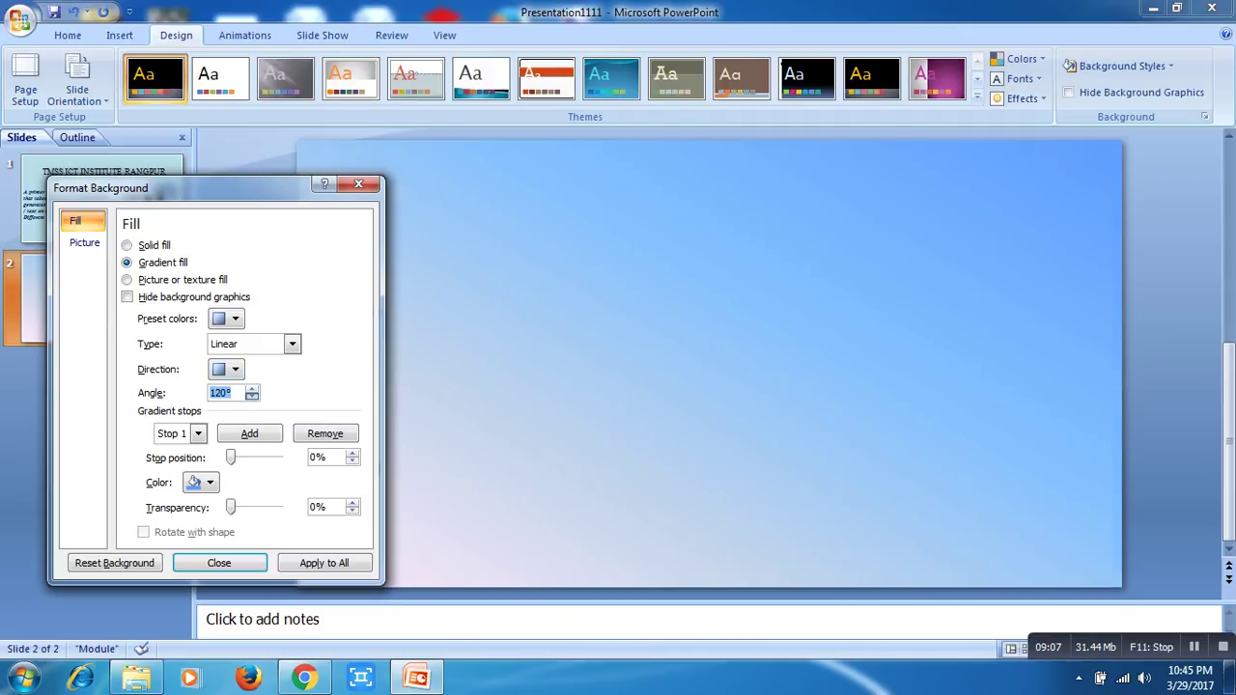
left_click(252, 396)
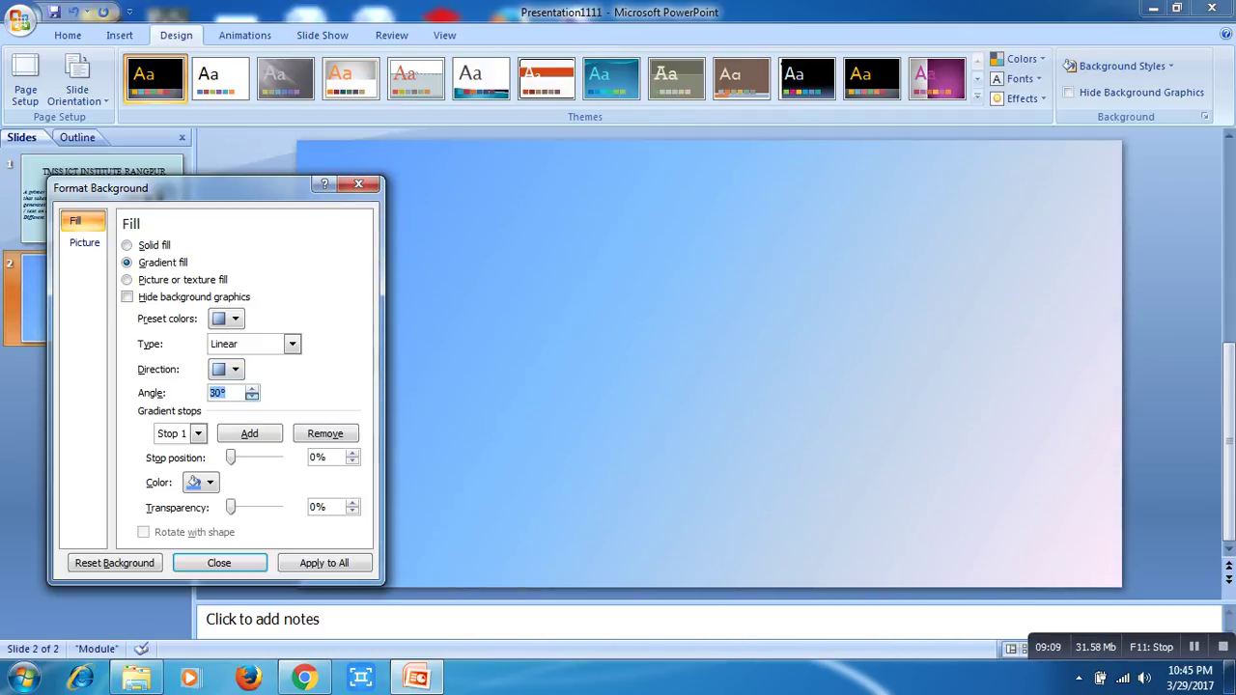
left_click(252, 397)
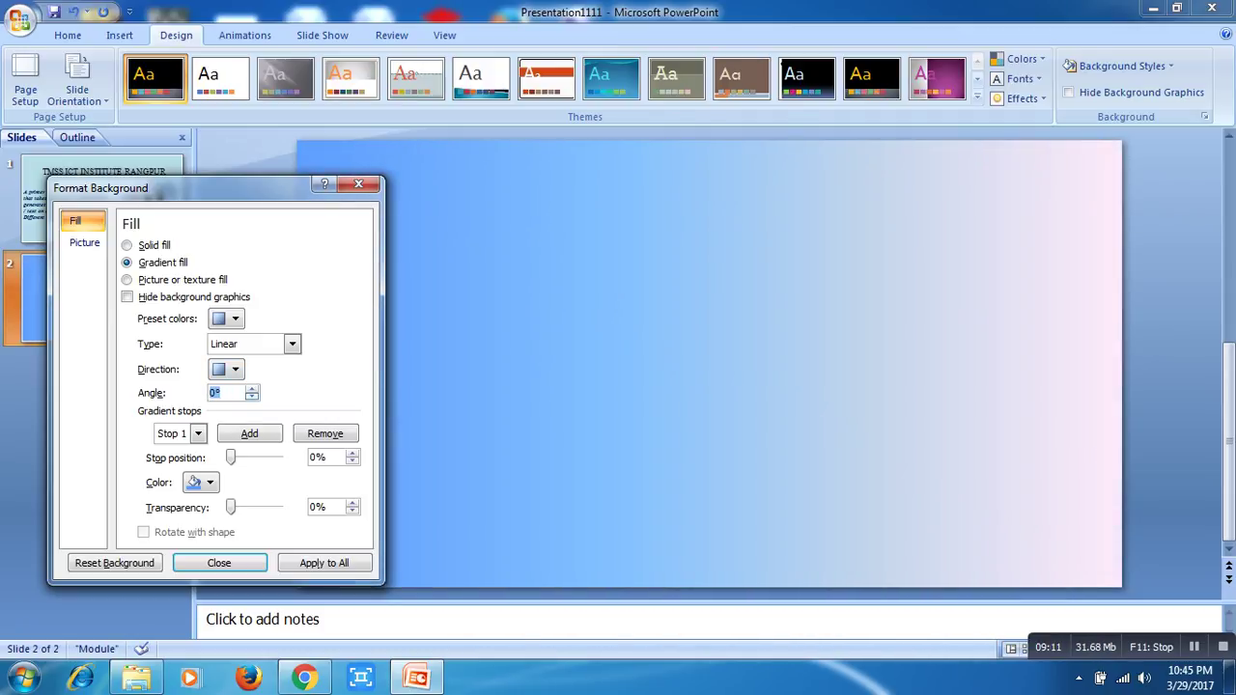
left_click(252, 389)
left_click(252, 389)
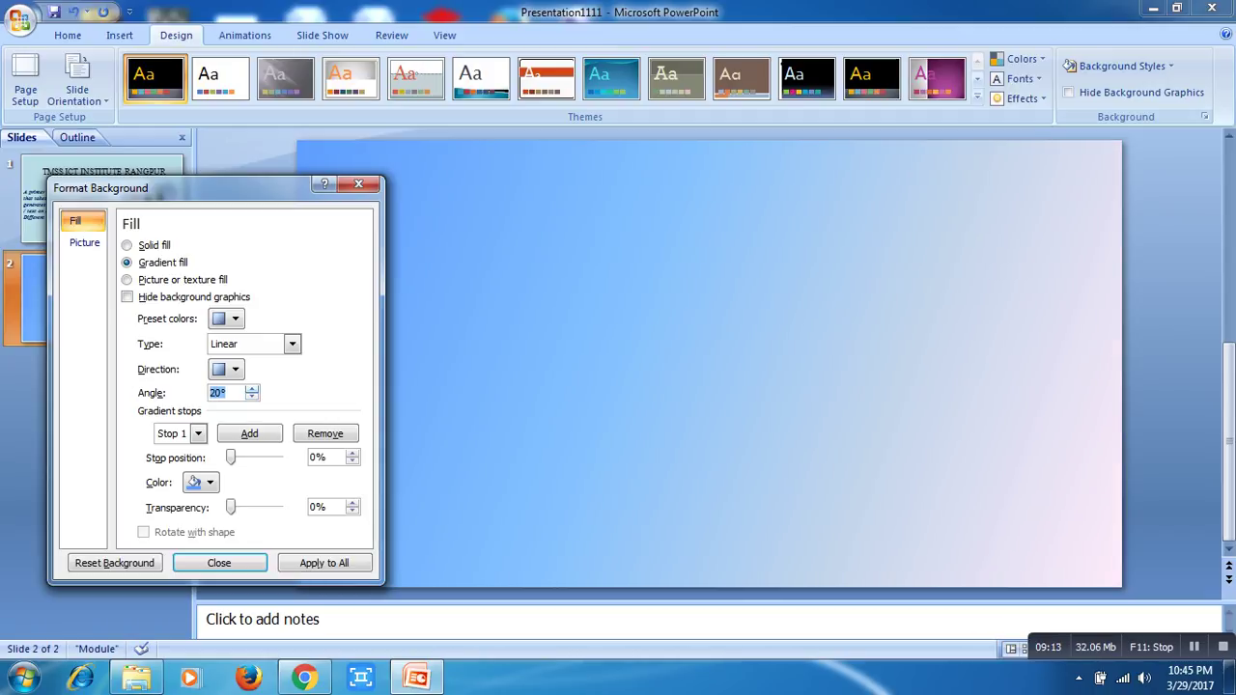
left_click(252, 389)
left_click(252, 389)
left_click(252, 388)
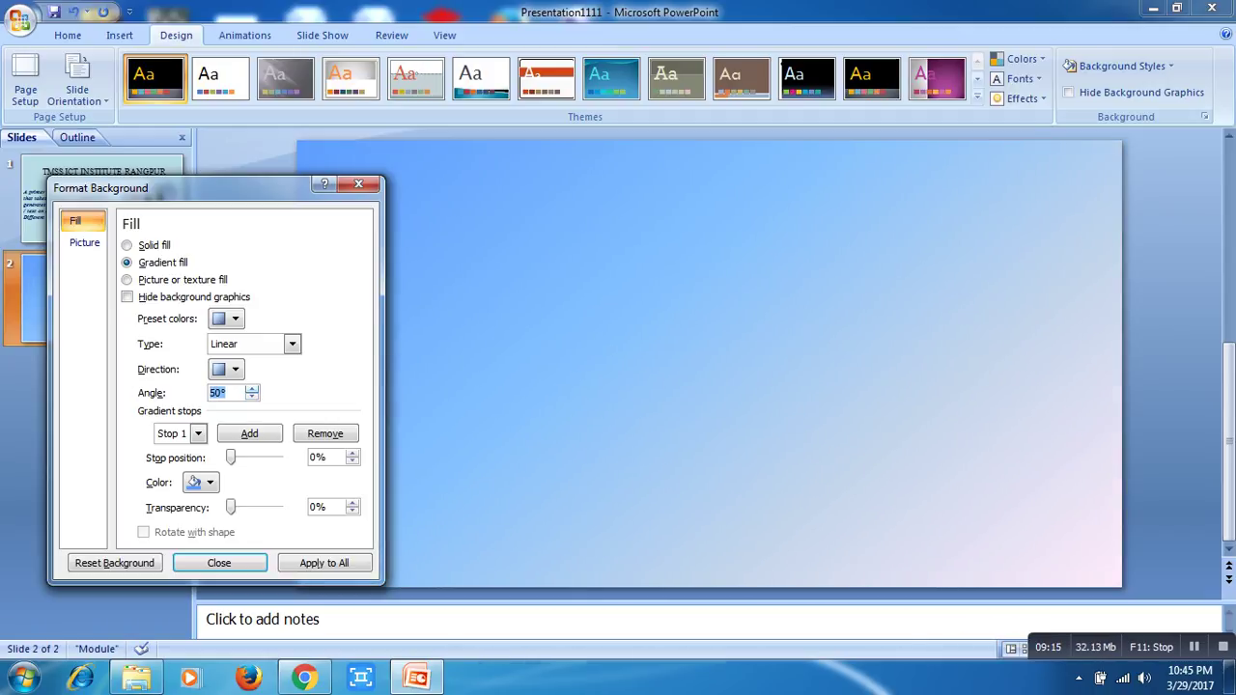
mouse_move(145, 188)
left_mouse_down()
mouse_move(325, 138)
mouse_move(354, 199)
left_mouse_up()
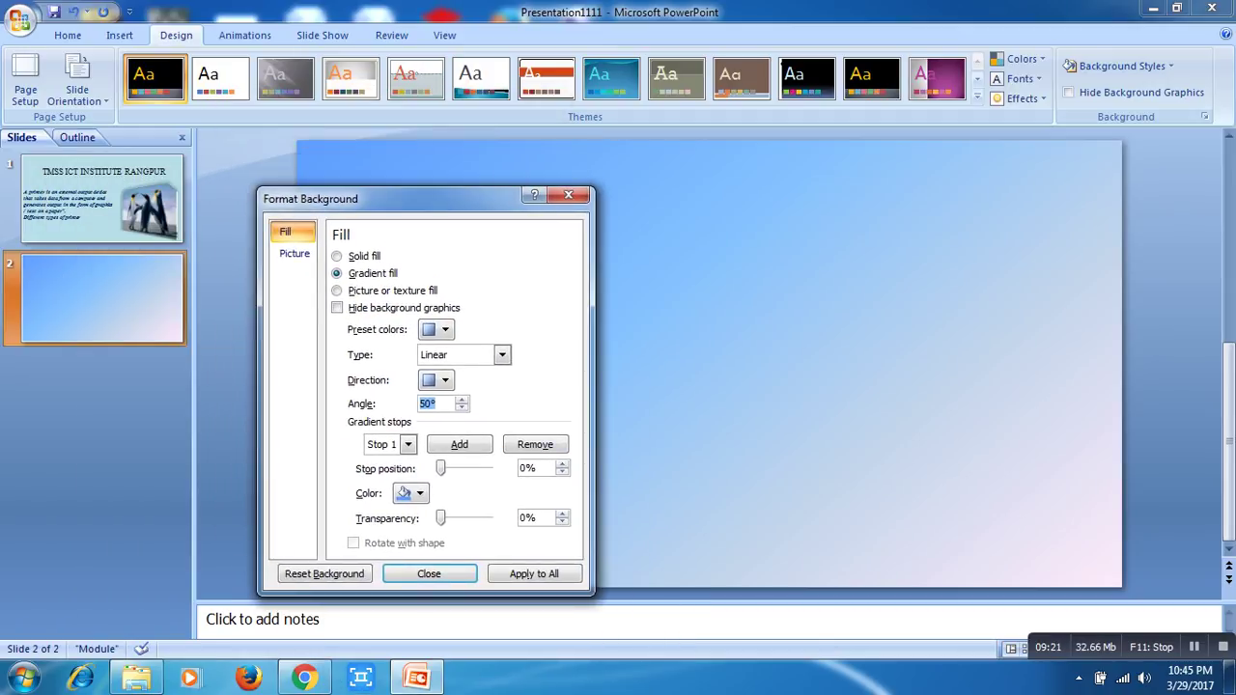
left_click_drag(354, 199, 364, 166)
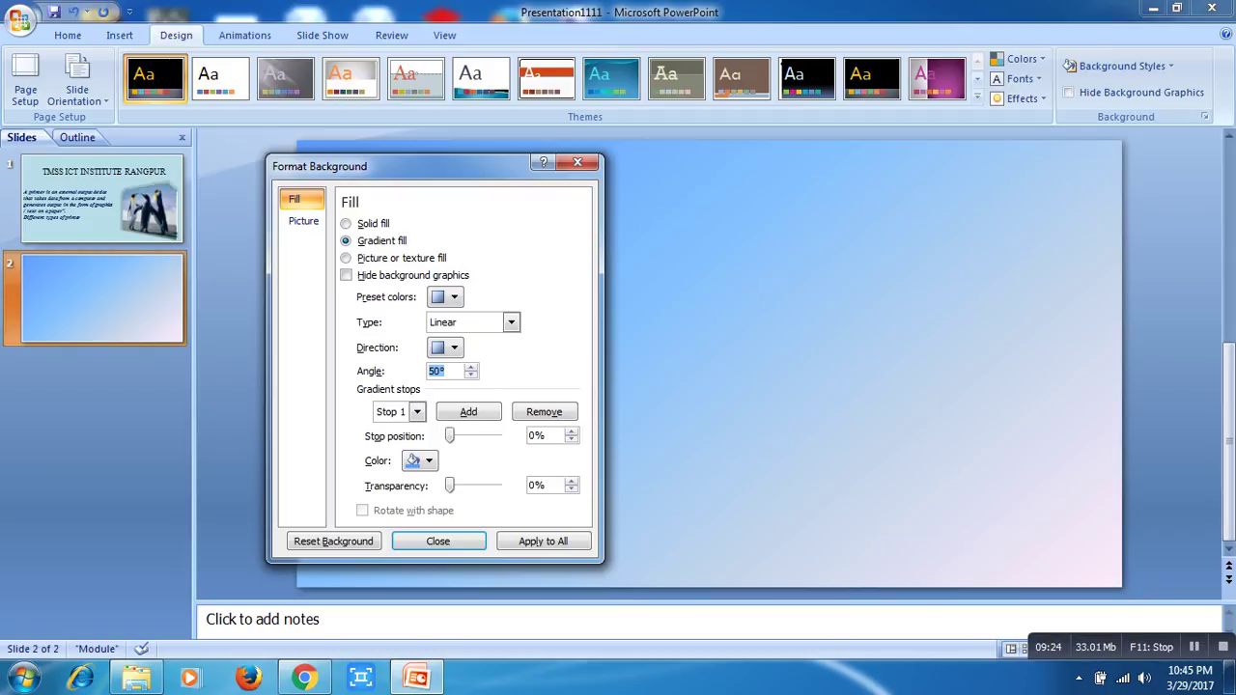
mouse_move(364, 166)
left_mouse_down()
mouse_move(438, 288)
mouse_move(251, 222)
mouse_move(331, 136)
mouse_move(313, 160)
left_mouse_up()
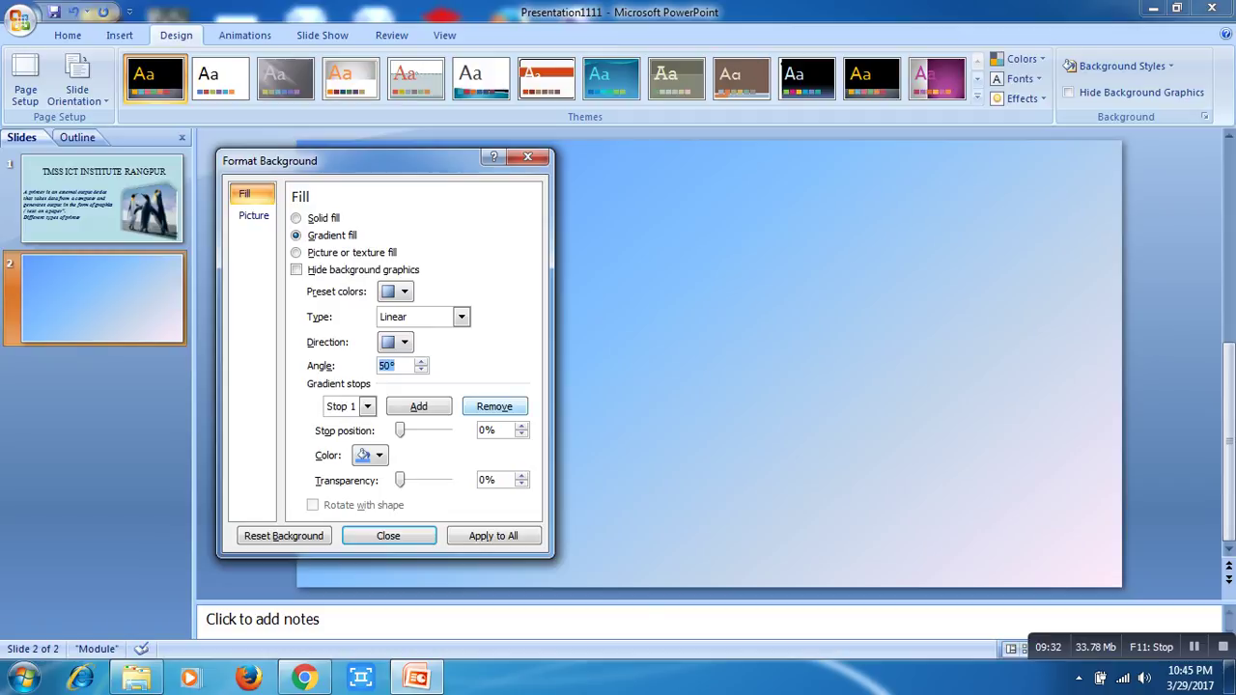
Step: Change Stop 1's colour to a lighter blue swatch
left_click_drag(290, 160, 309, 134)
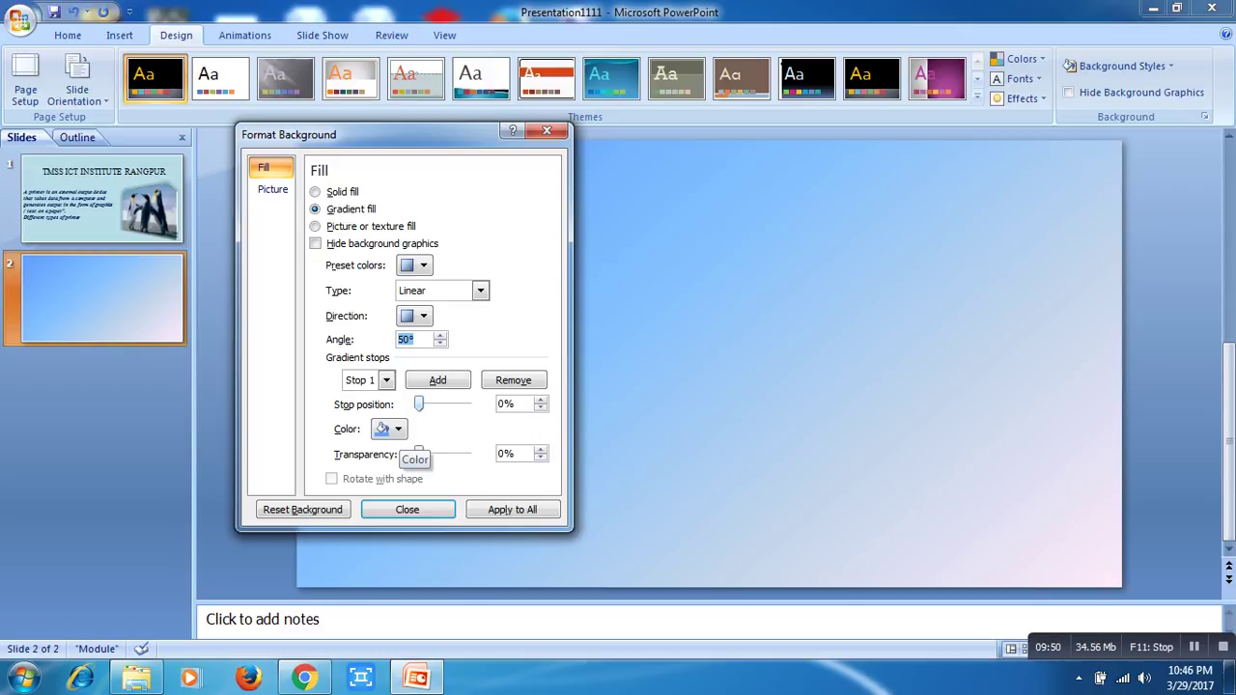
left_click(389, 429)
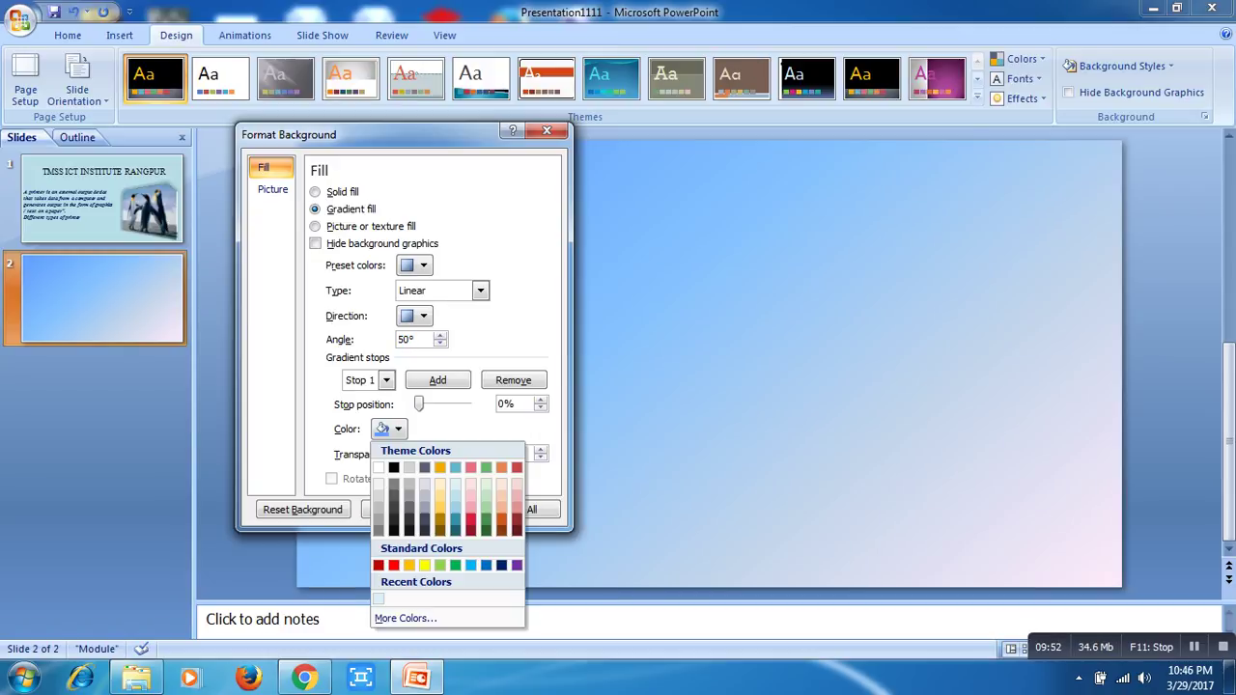
left_click(455, 499)
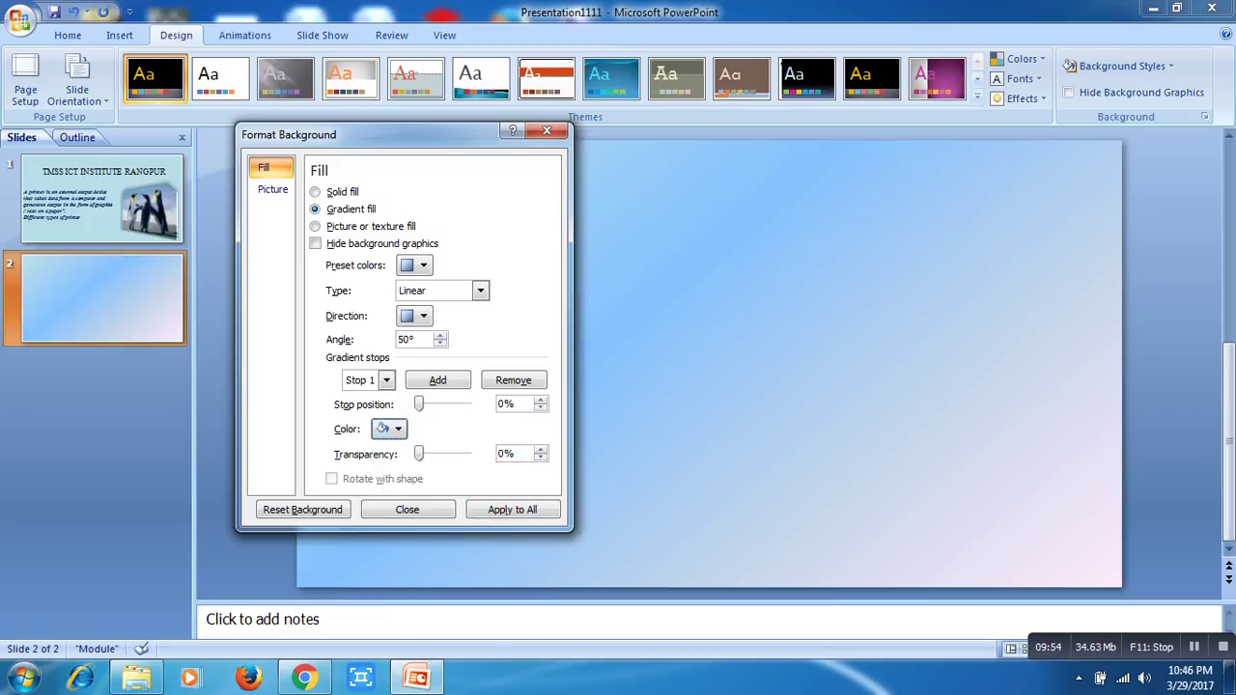
Step: Add gradient stops 2 and 3, colour Stop 3 pink, then add one more stop
left_click(438, 379)
mouse_move(386, 134)
left_mouse_down()
mouse_move(197, 246)
mouse_move(220, 146)
left_mouse_up()
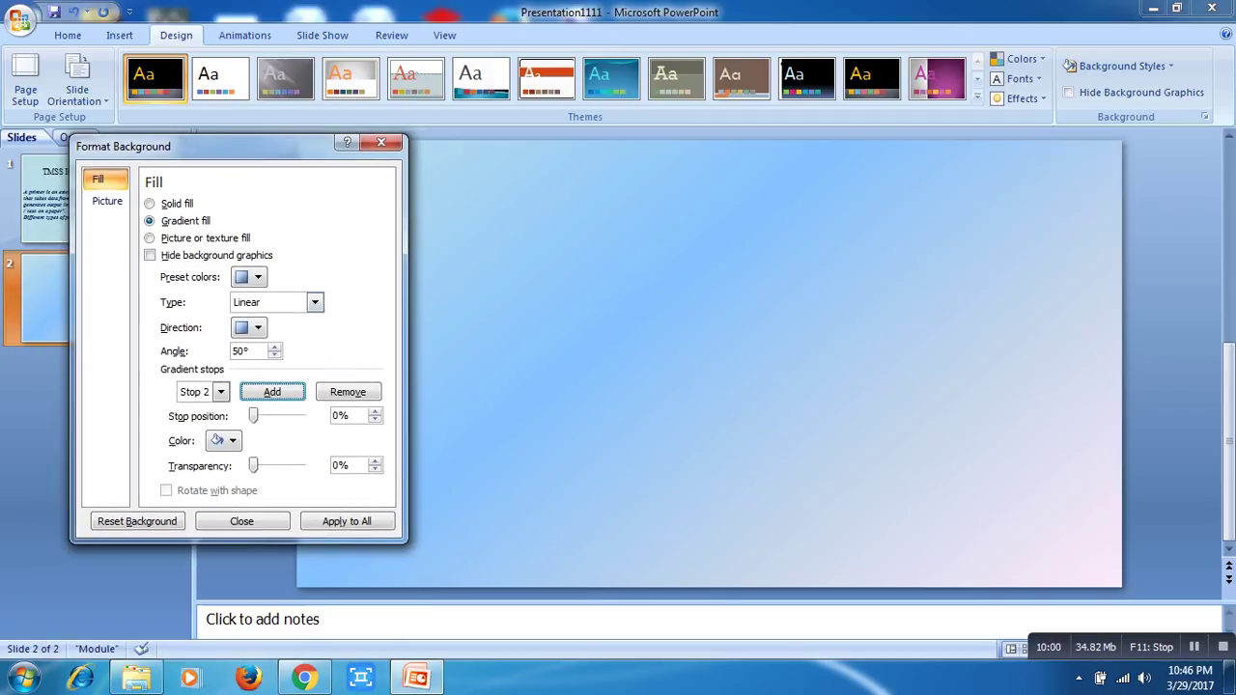
left_click(272, 391)
left_click(222, 440)
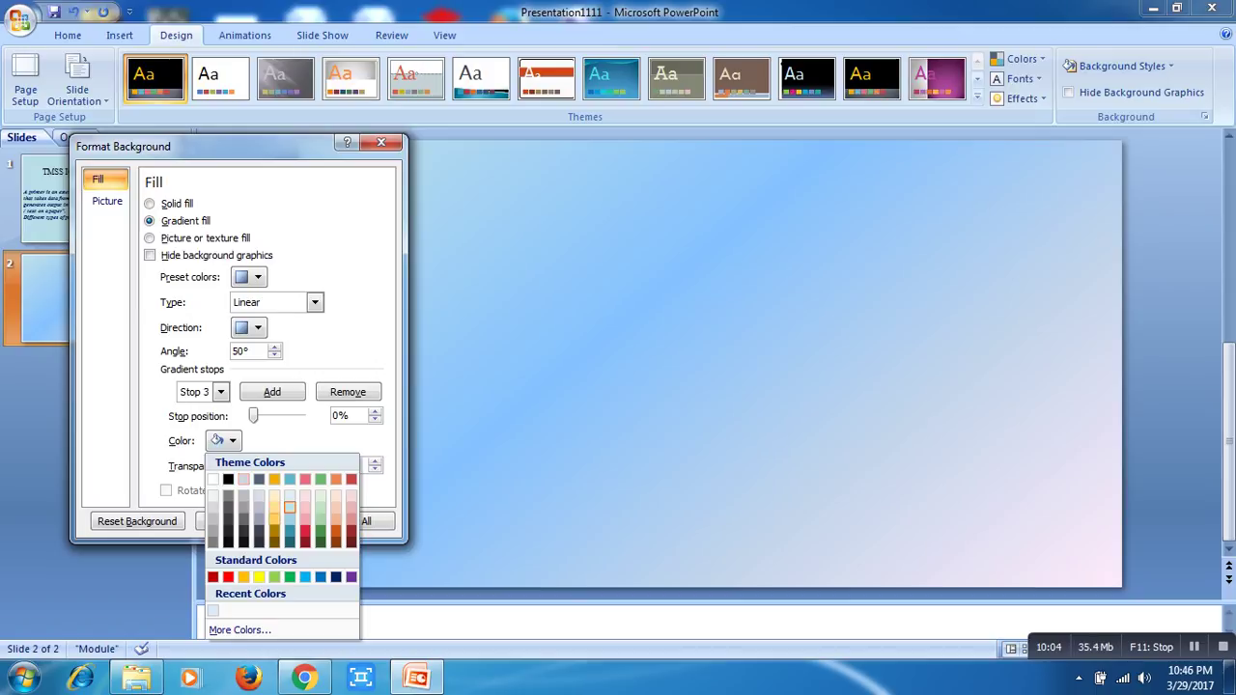
left_click(289, 507)
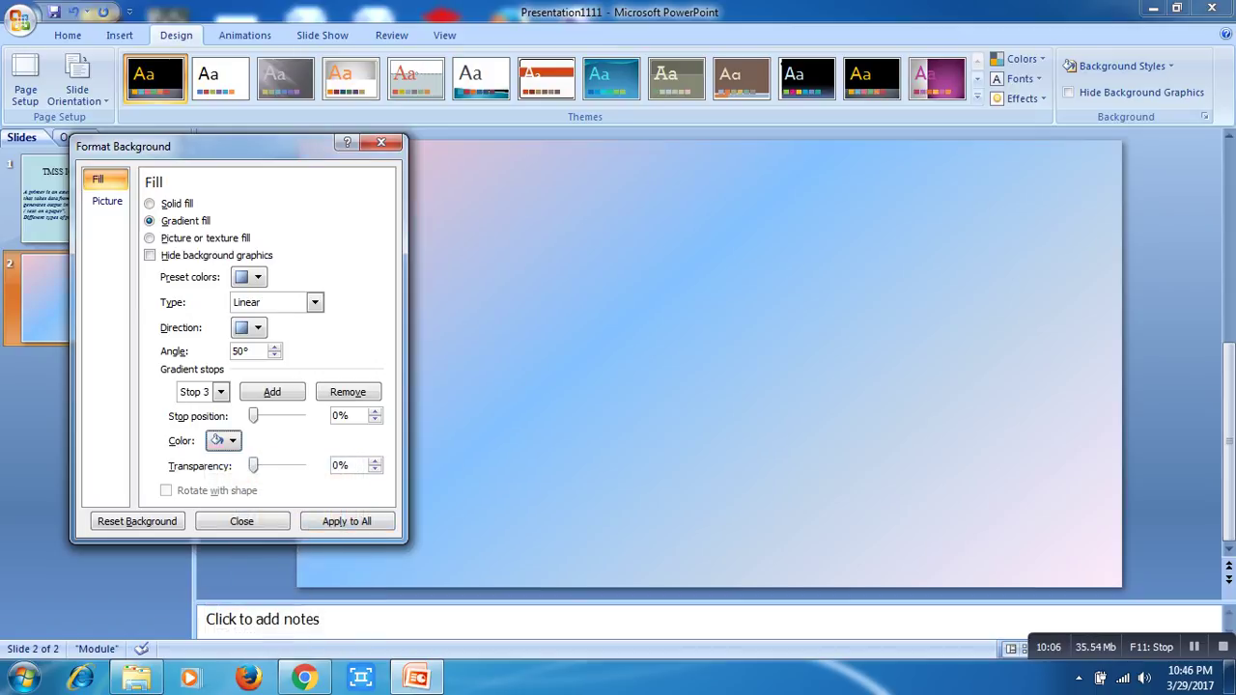
left_click(272, 391)
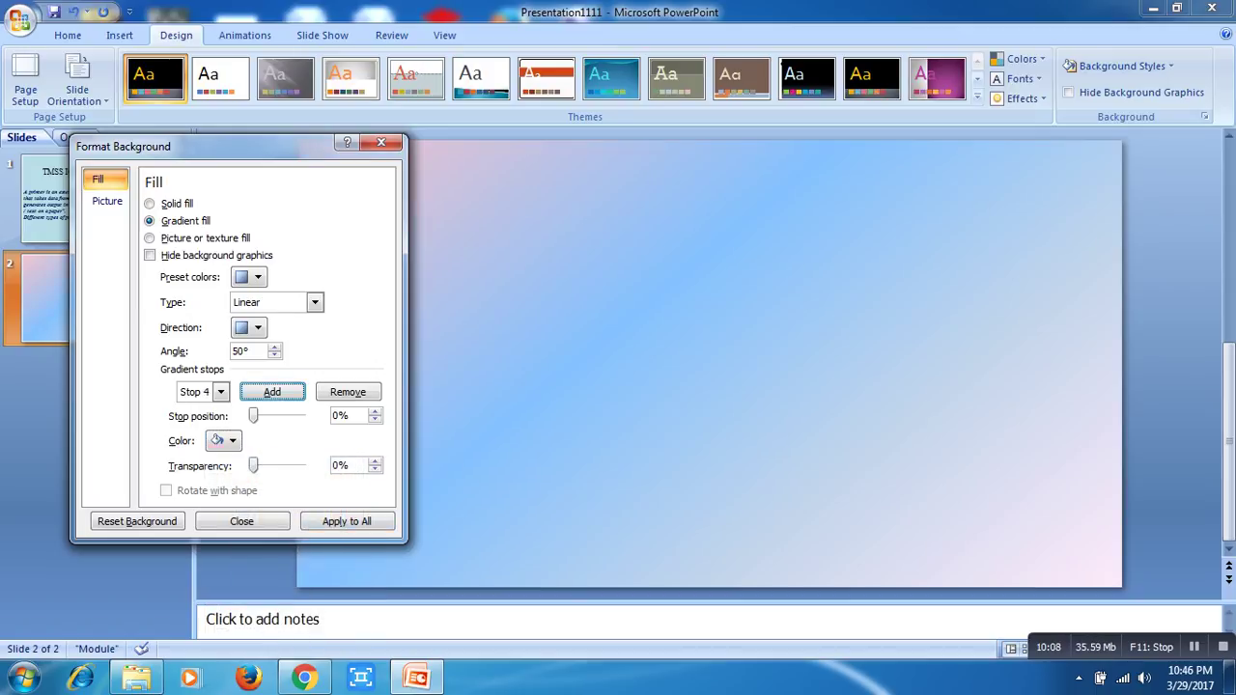
left_click_drag(232, 146, 101, 307)
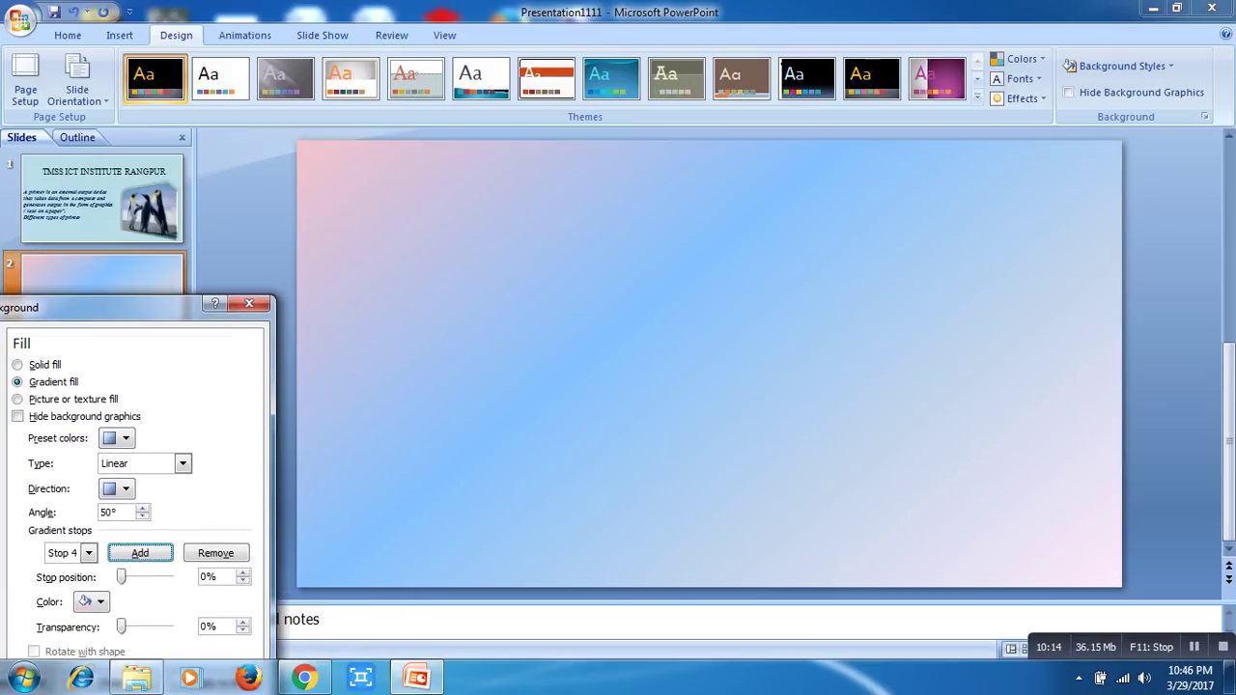
left_click_drag(100, 307, 366, 167)
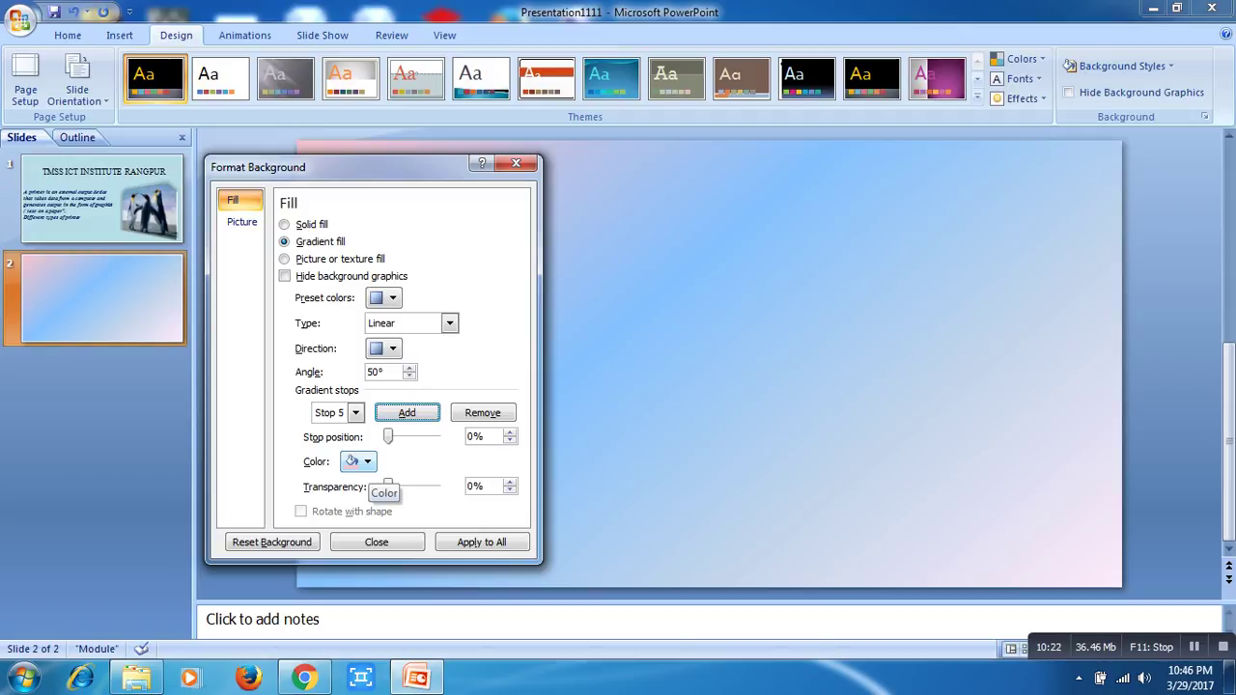
Step: Colour the new stop Gold, Accent 1, Lighter 60% and add a sixth gradient stop
left_click(359, 461)
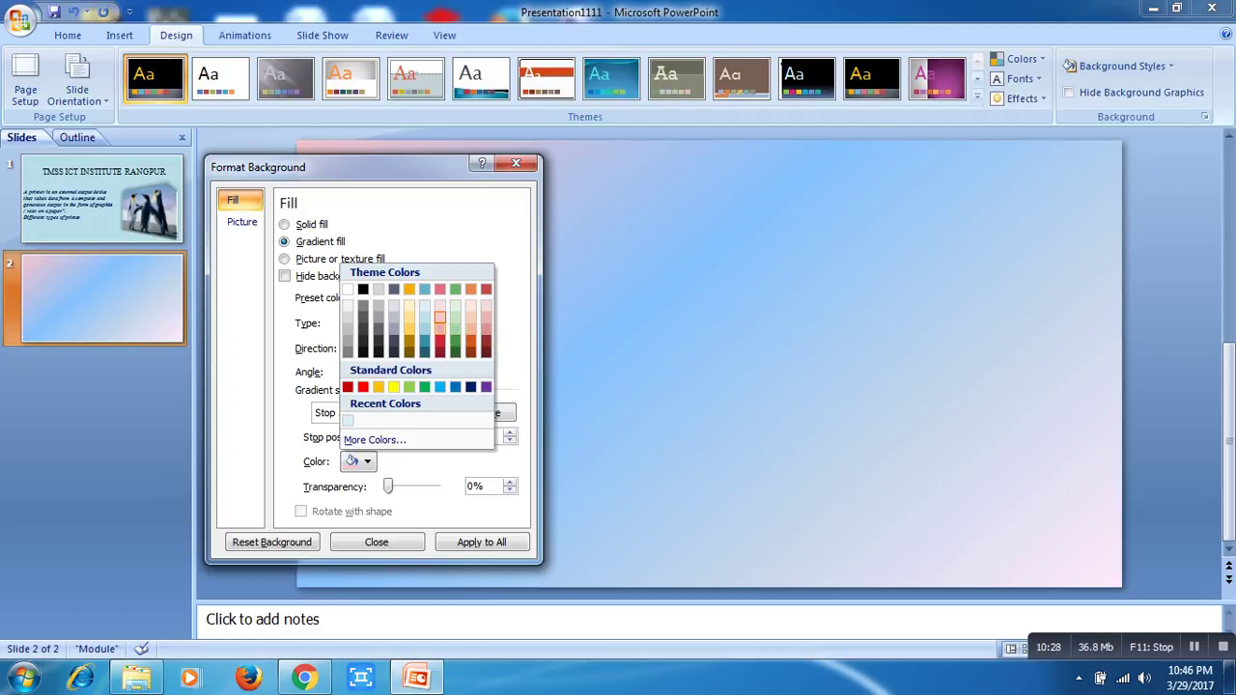
left_click(439, 318)
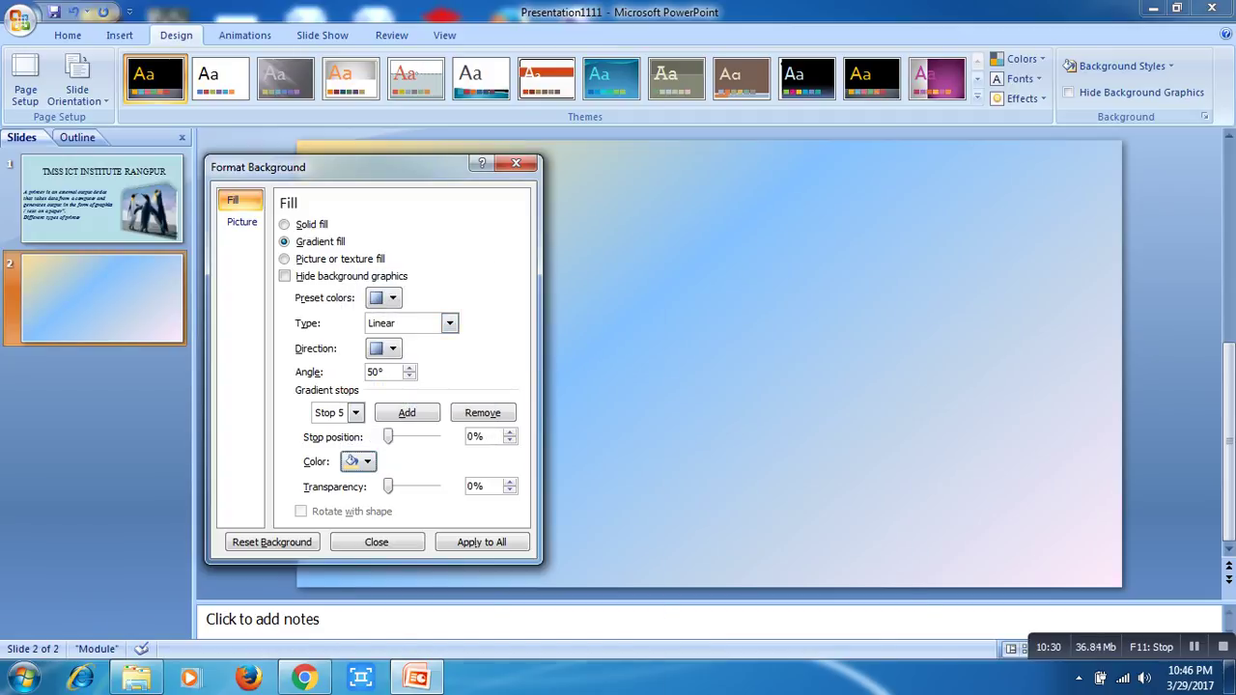
mouse_move(290, 167)
left_mouse_down()
mouse_move(445, 412)
mouse_move(370, 467)
mouse_move(364, 211)
mouse_move(348, 211)
left_mouse_up()
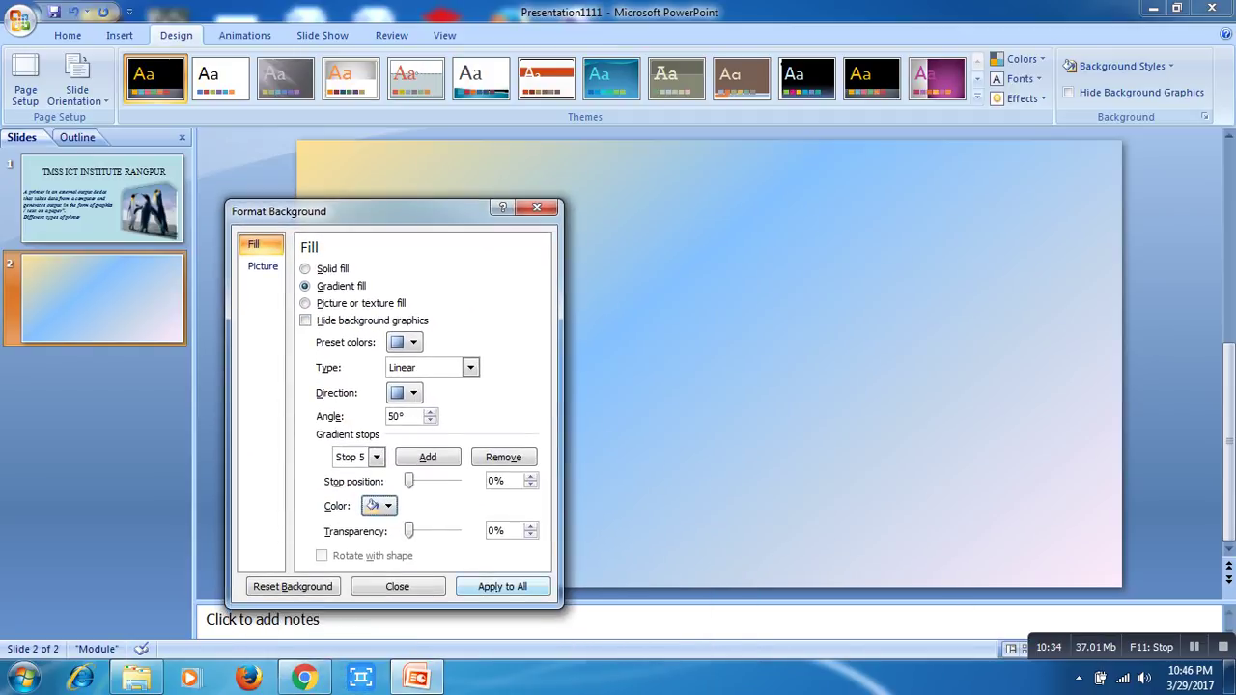
left_click(428, 457)
mouse_move(290, 211)
left_mouse_down()
mouse_move(508, 406)
mouse_move(30, 126)
mouse_move(298, 264)
mouse_move(294, 197)
left_mouse_up()
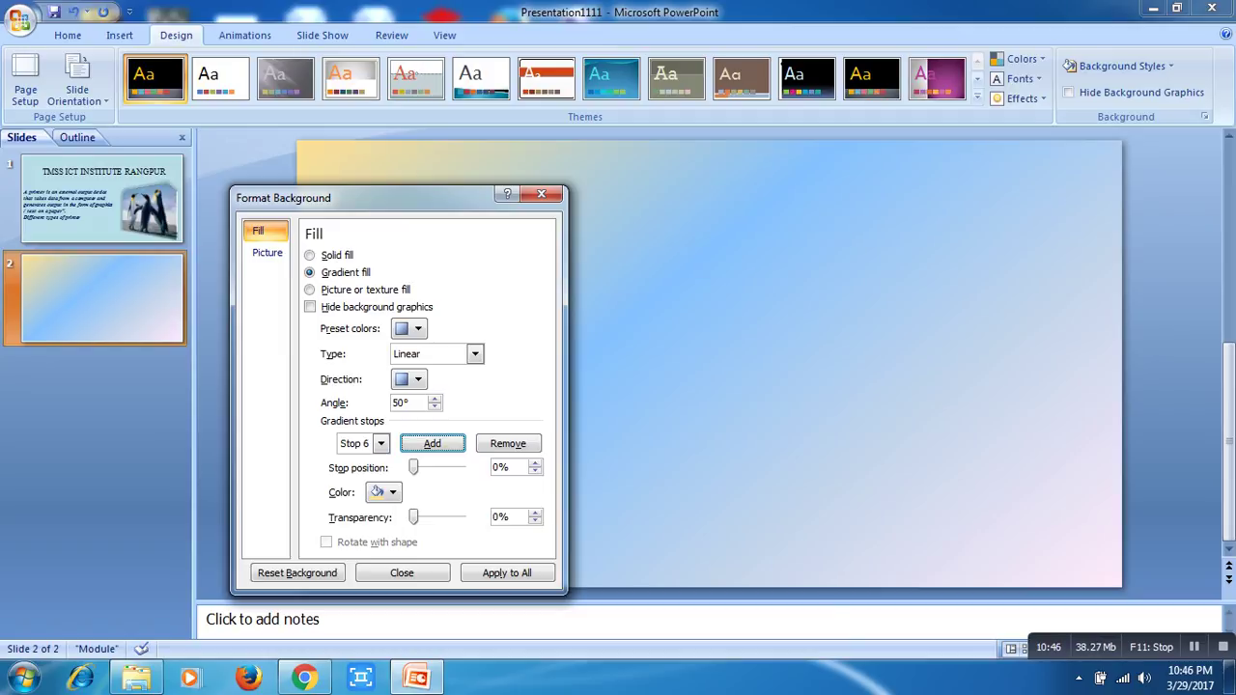
Step: Move Stop 6's position from 9% up to 18%
mouse_move(387, 197)
left_mouse_down()
mouse_move(272, 279)
mouse_move(454, 447)
mouse_move(448, 413)
mouse_move(463, 413)
mouse_move(372, 184)
mouse_move(317, 199)
mouse_move(354, 154)
left_mouse_up()
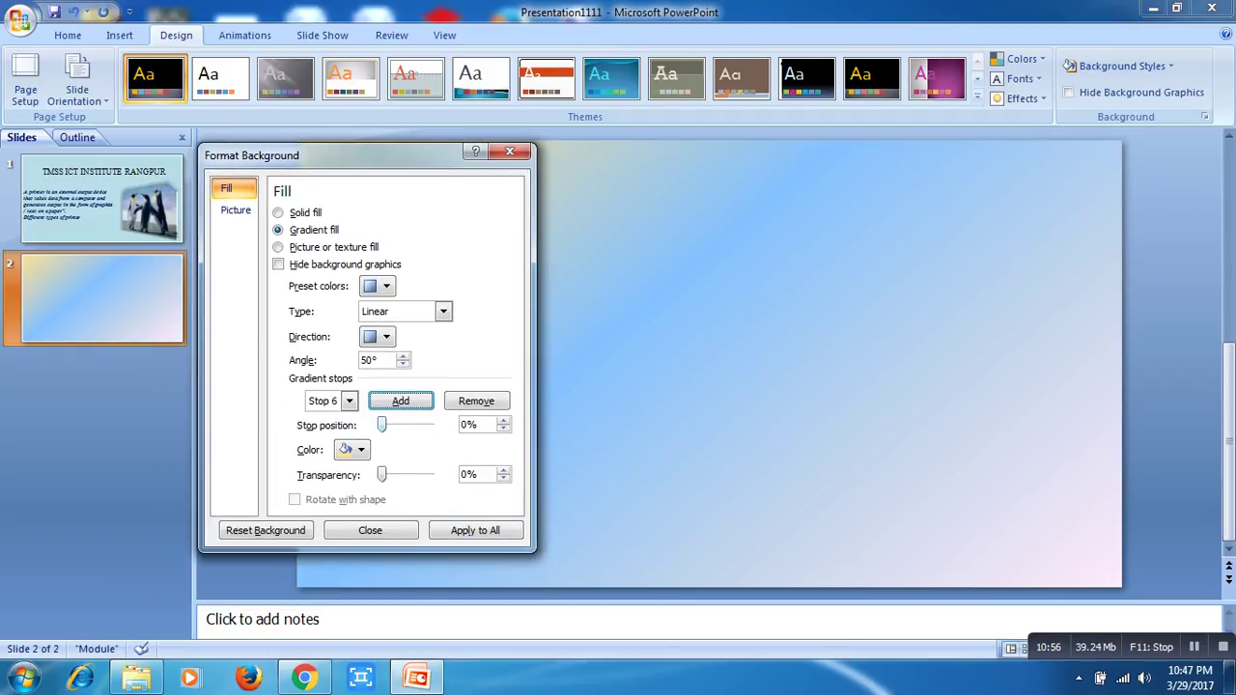
left_click_drag(382, 424, 386, 425)
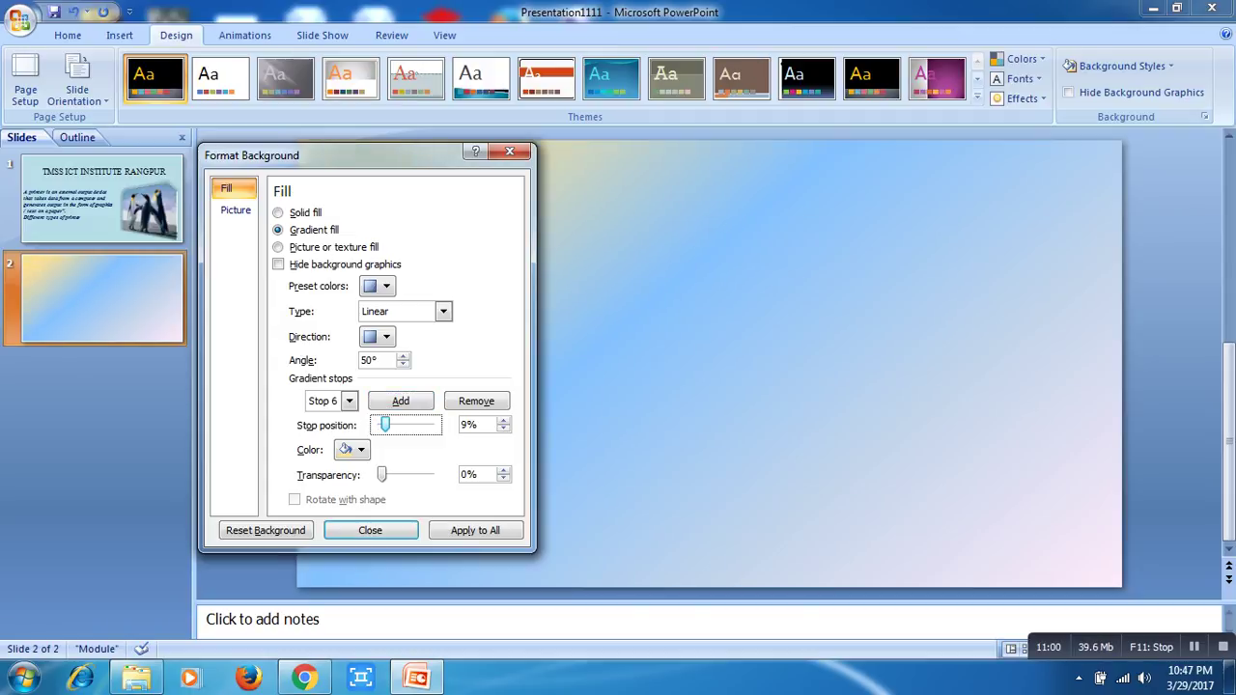
left_click_drag(318, 155, 84, 159)
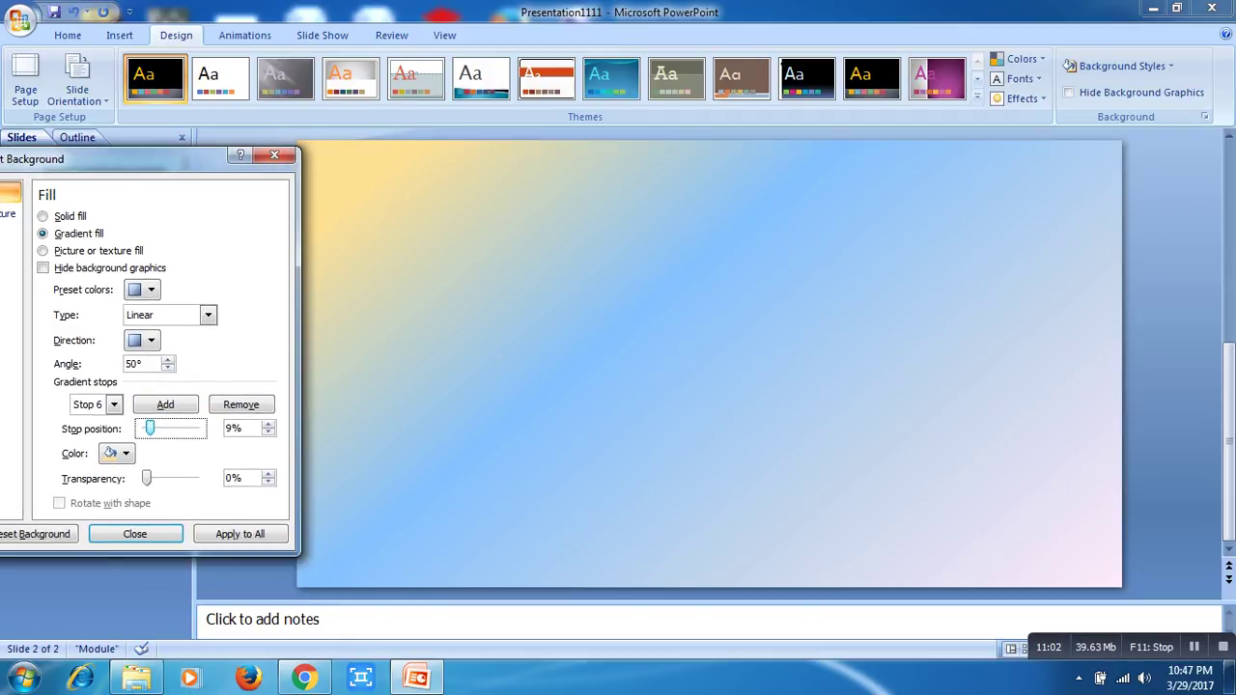
key("Right")
mouse_move(150, 428)
left_mouse_down()
mouse_move(199, 428)
mouse_move(154, 428)
left_mouse_up()
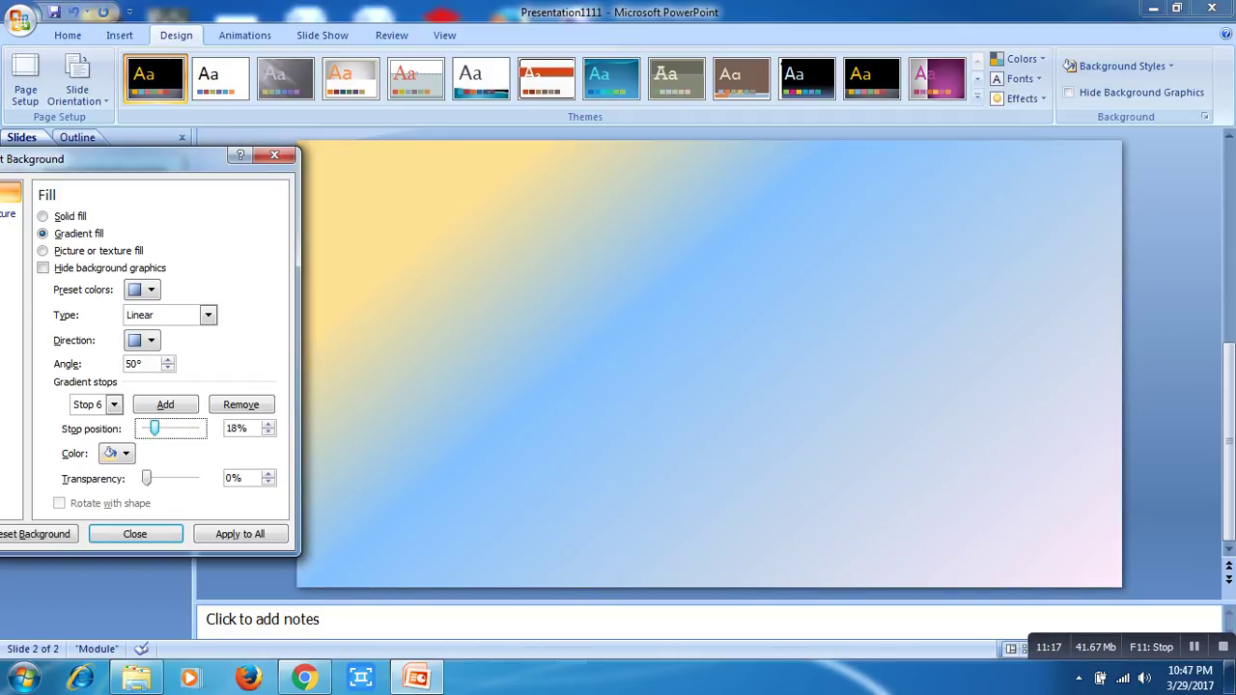
mouse_move(145, 158)
left_mouse_down()
mouse_move(412, 614)
mouse_move(376, 494)
left_mouse_up()
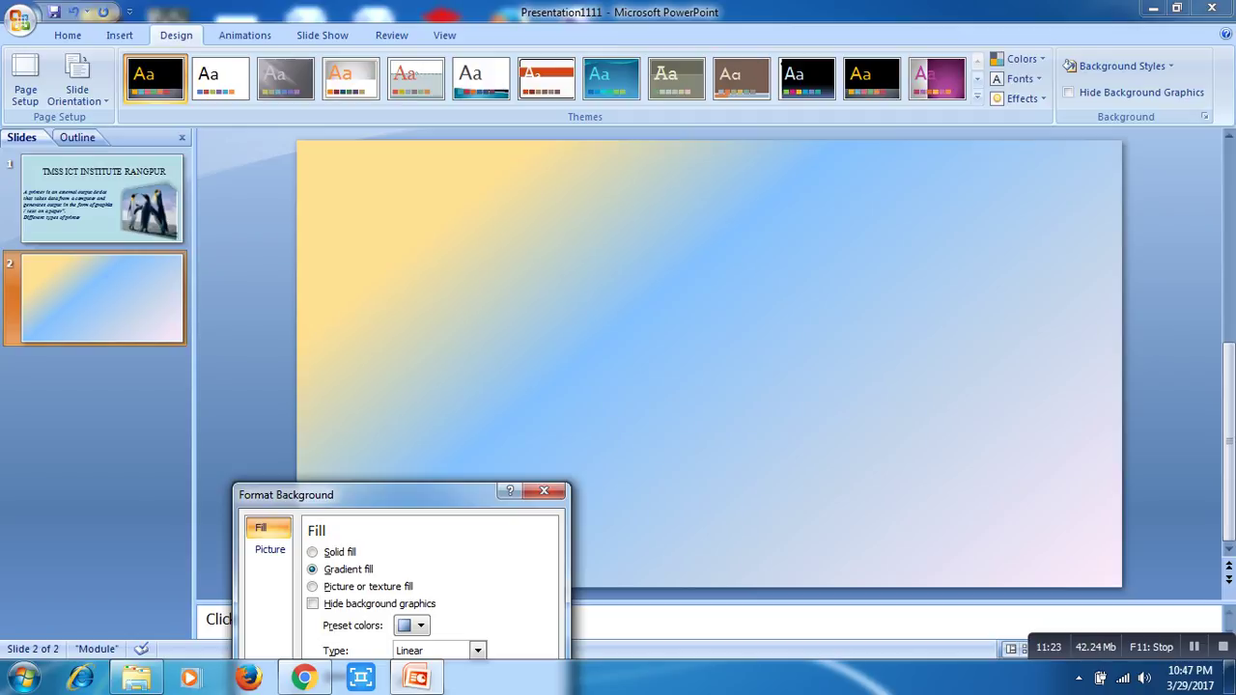
left_click_drag(377, 495, 369, 180)
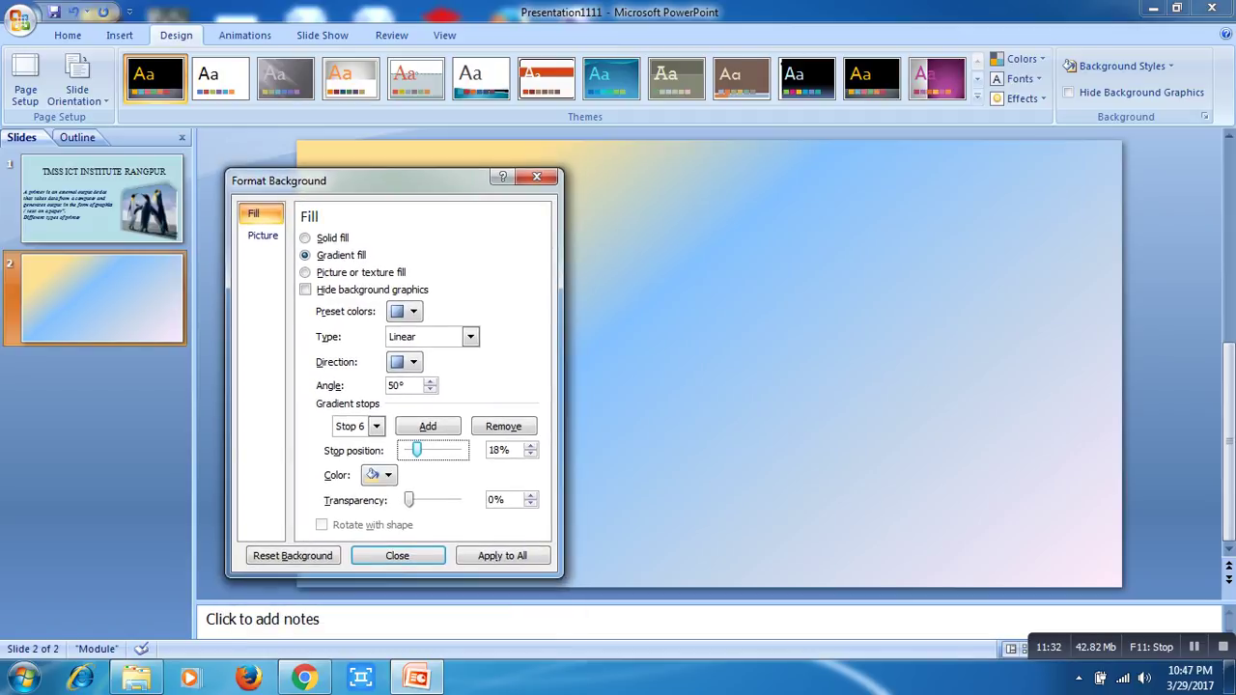
Step: Push Stop 6's transparency toward 100%, then bring it back down to 12%
left_click_drag(369, 181, 251, 132)
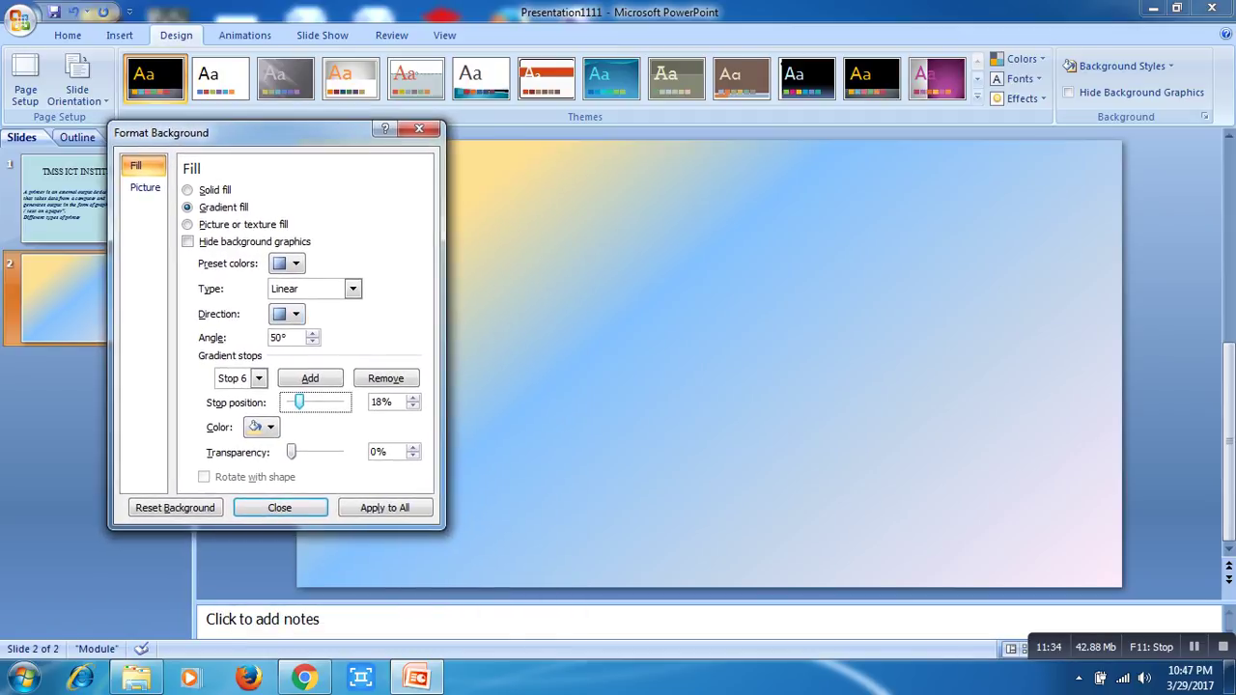
left_click(408, 500)
key("Right")
key("Right")
key("Right")
key("Right")
key("Right")
key("Right")
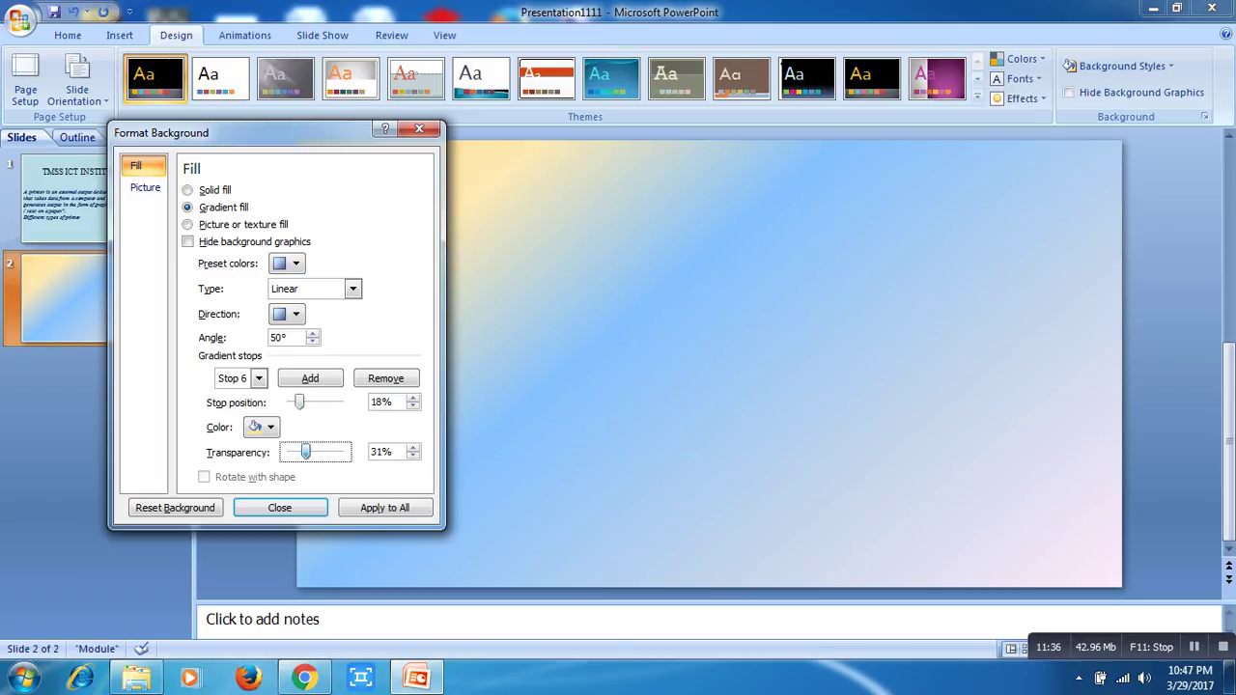
key("Page_Up")
key("Page_Up")
key("Page_Up")
key("Right")
key("Right")
key("Right")
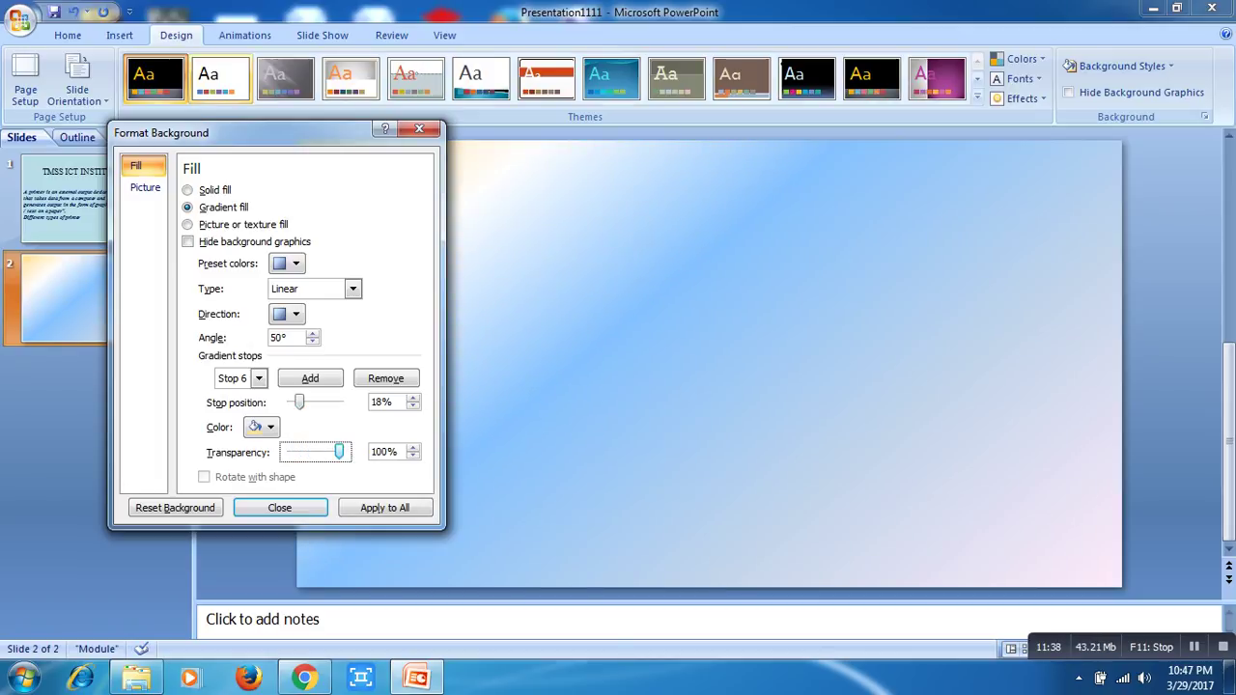
mouse_move(280, 132)
left_mouse_down()
mouse_move(230, 147)
mouse_move(87, 152)
left_mouse_up()
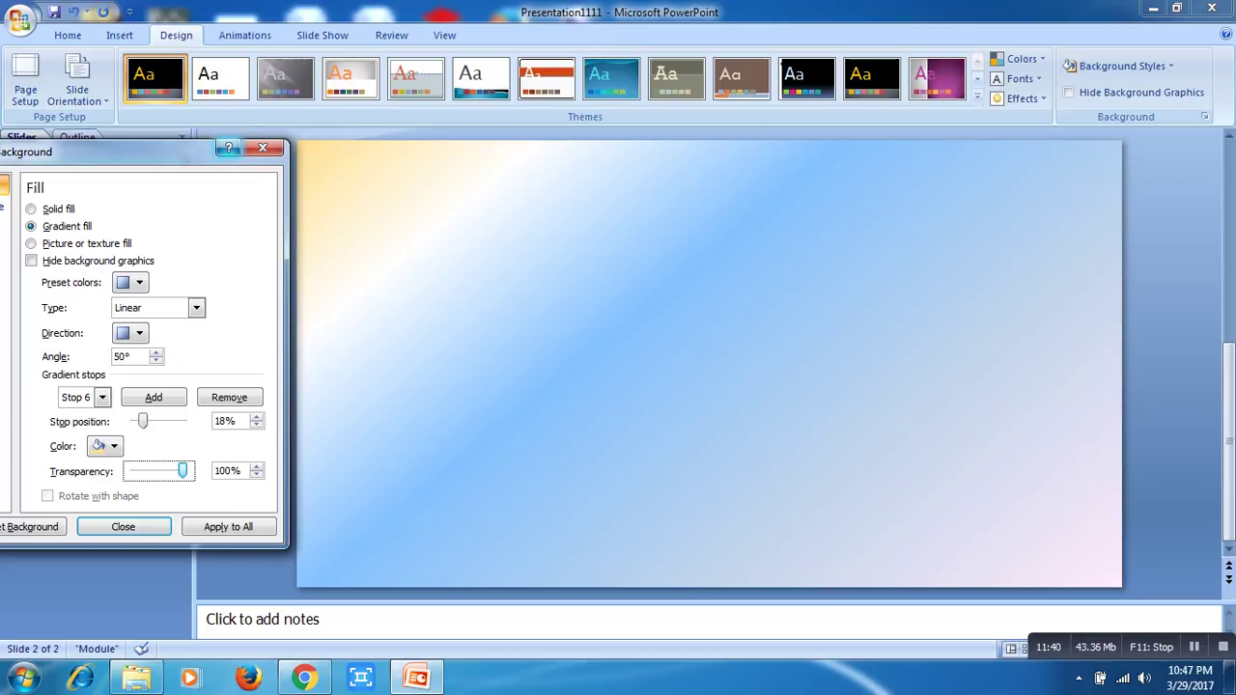
key("Left")
key("Left")
key("Left")
key("Left")
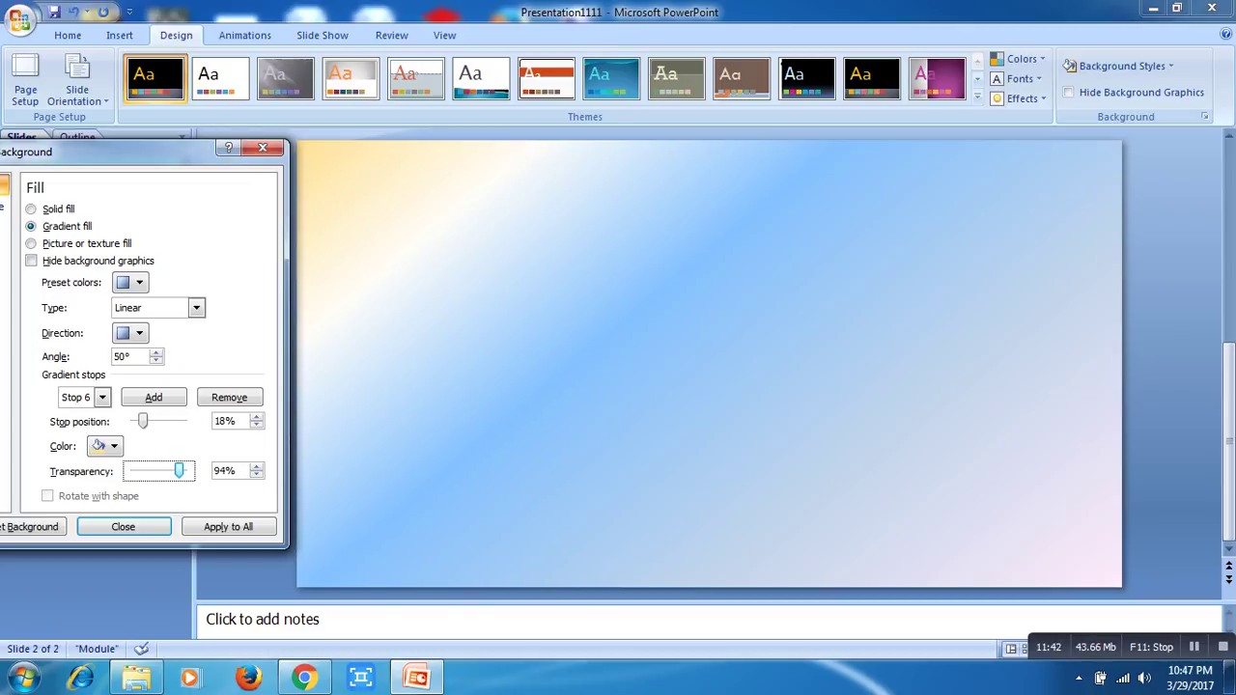
key("Left")
key("Left")
key("Left")
key("Left")
key("Left")
key("Left")
key("Left")
key("Left")
key("Left")
key("Left")
key("Left")
key("Left")
key("Left")
key("Left")
key("Left")
key("Left")
key("Left")
key("Left")
key("Left")
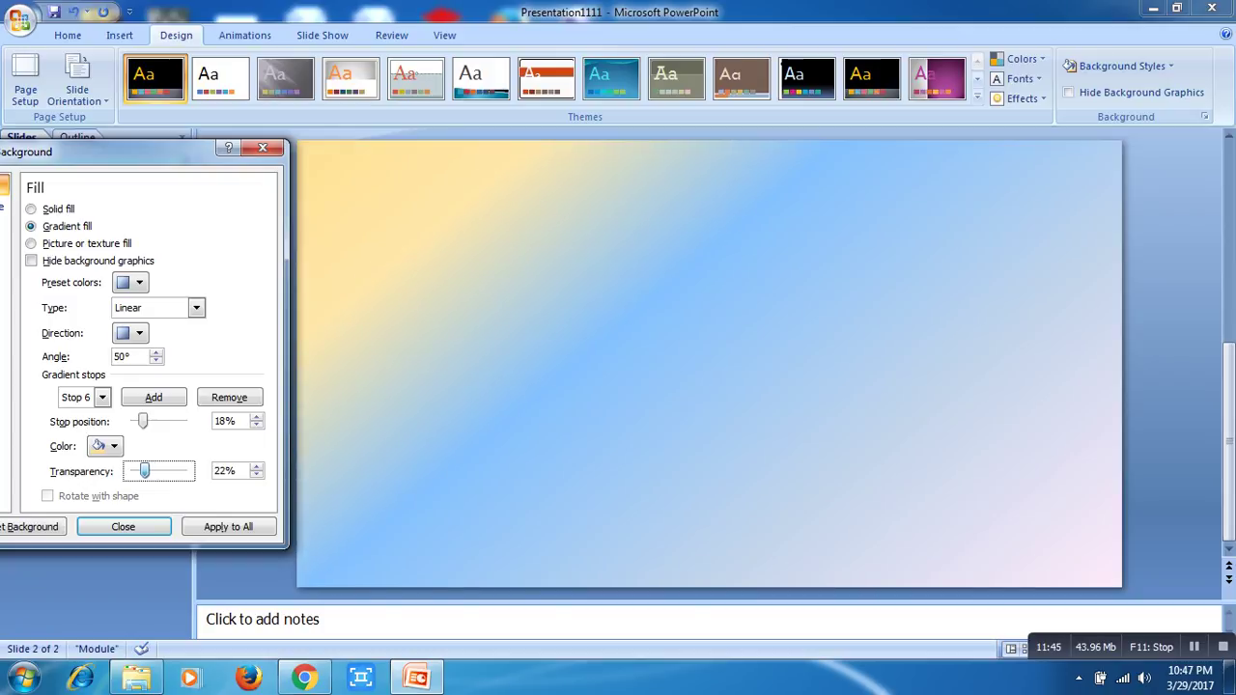
key("Left")
key("Left")
key("Left")
key("Right")
left_click_drag(116, 152, 340, 161)
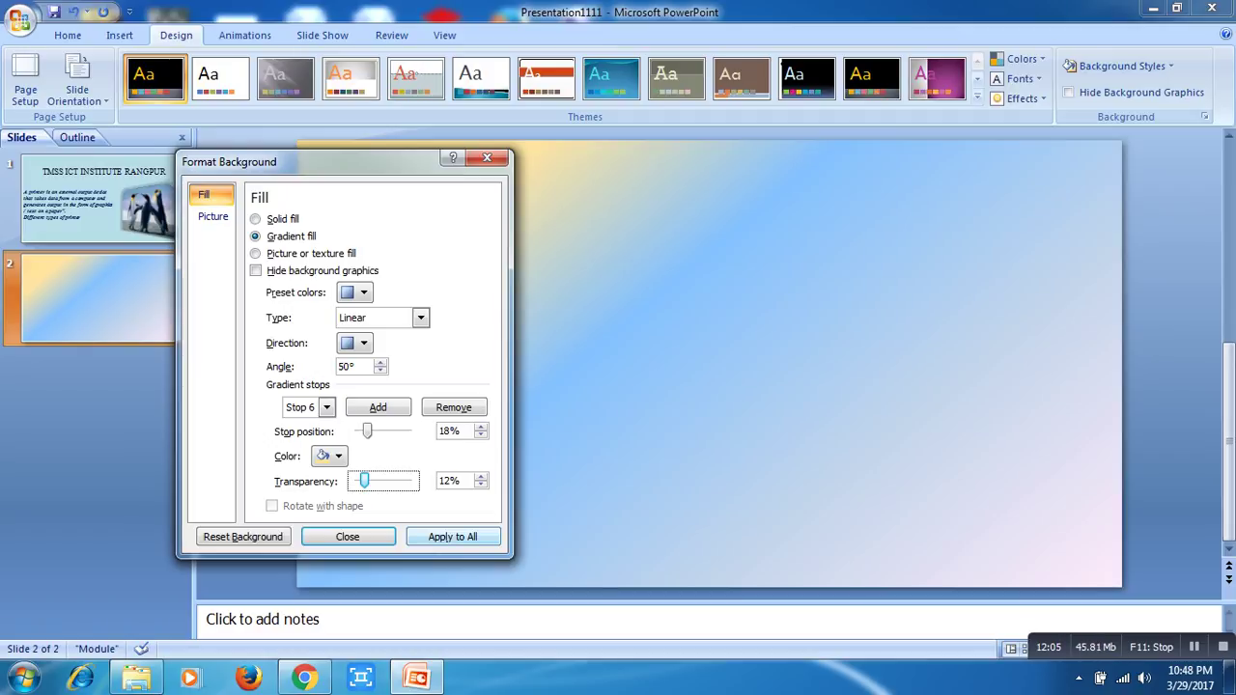
Step: Apply the gradient background to all slides and close Format Background
left_click(452, 537)
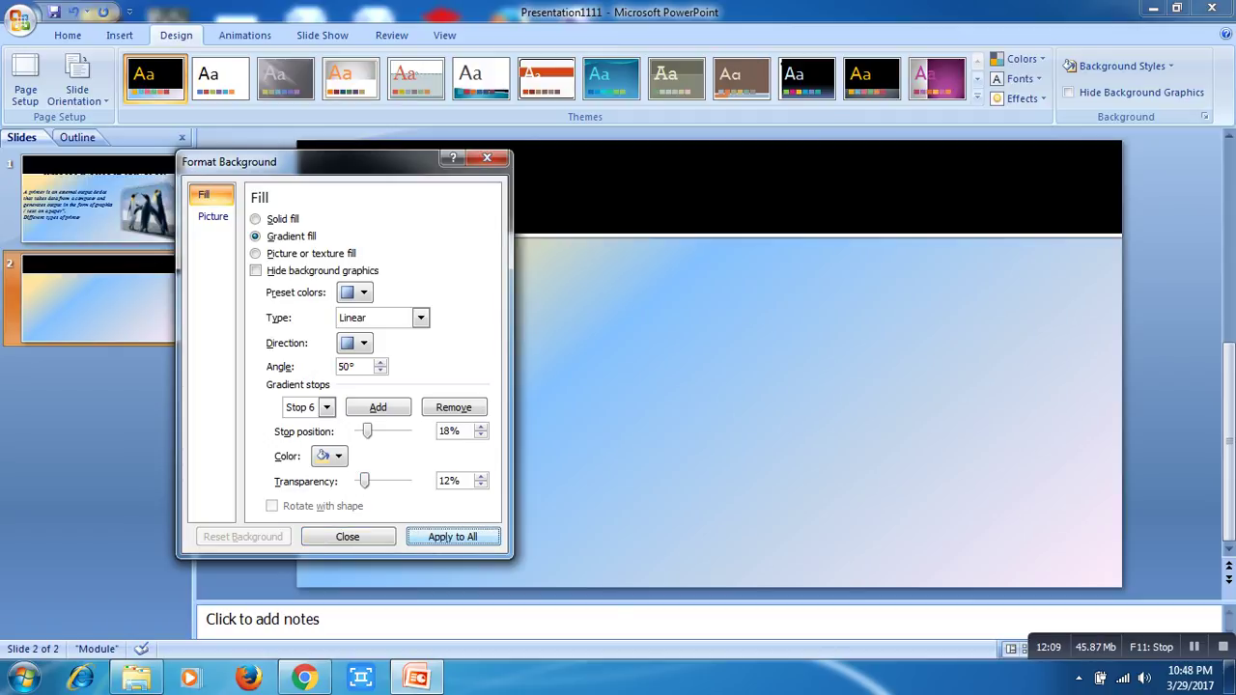
key("Escape")
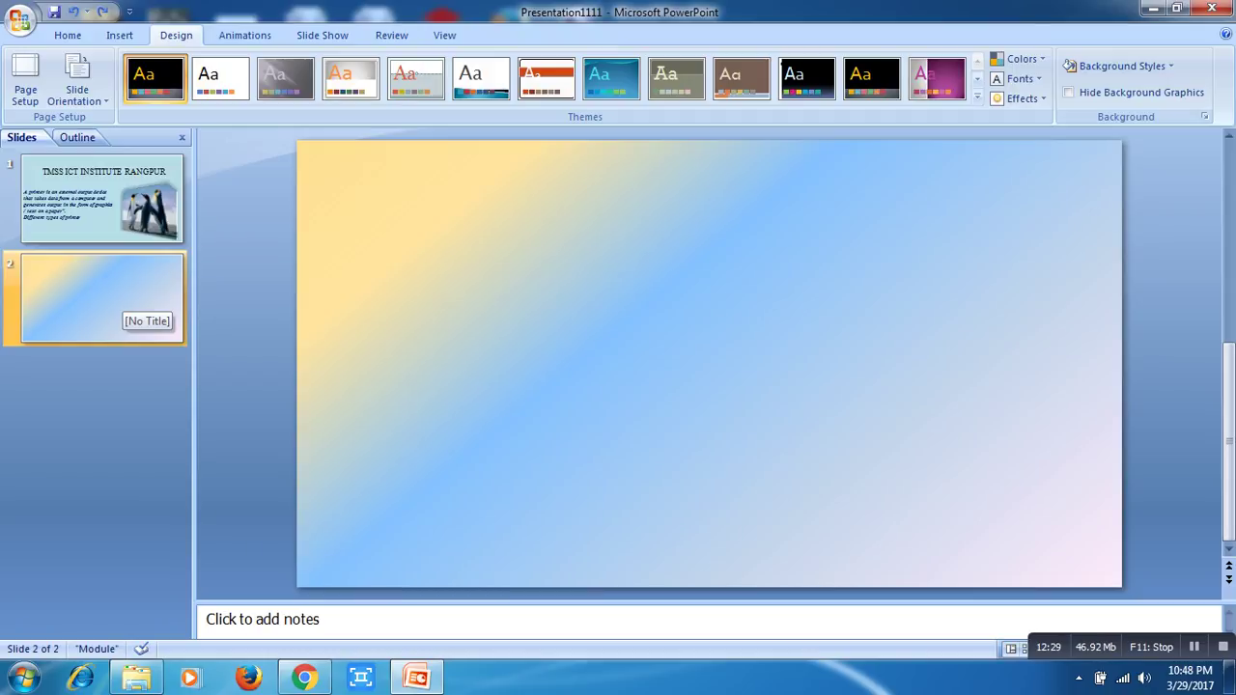
key("ctrl+m")
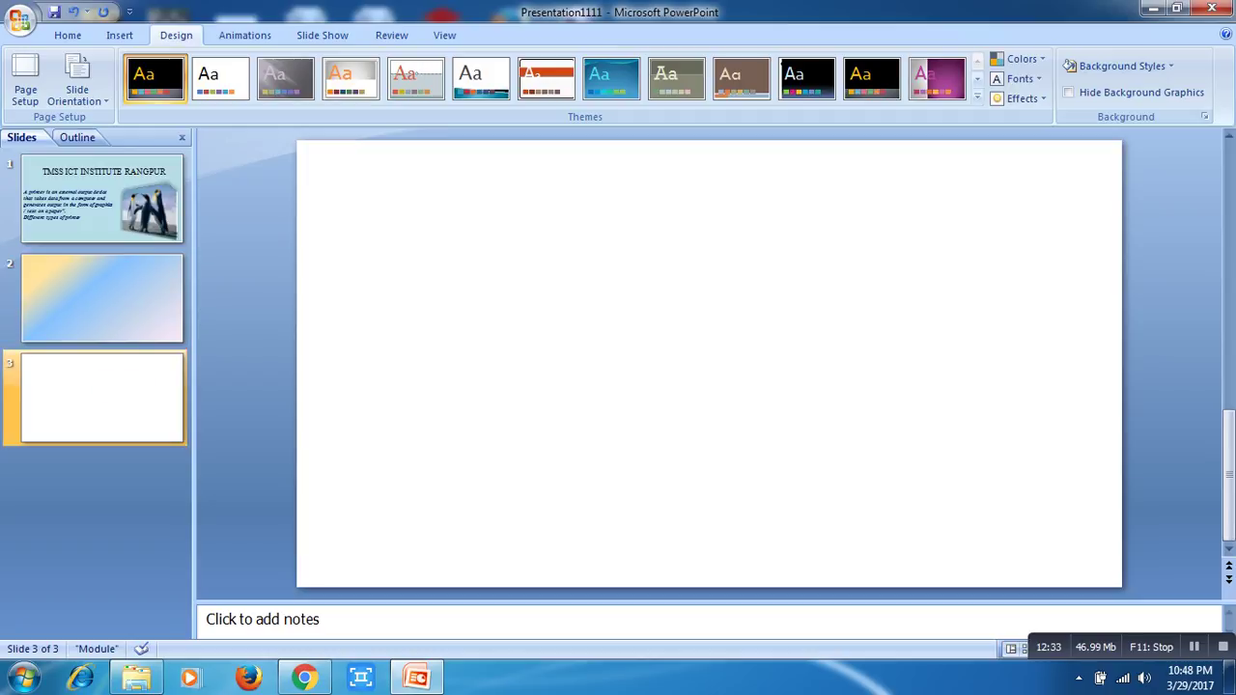
left_click(101, 299)
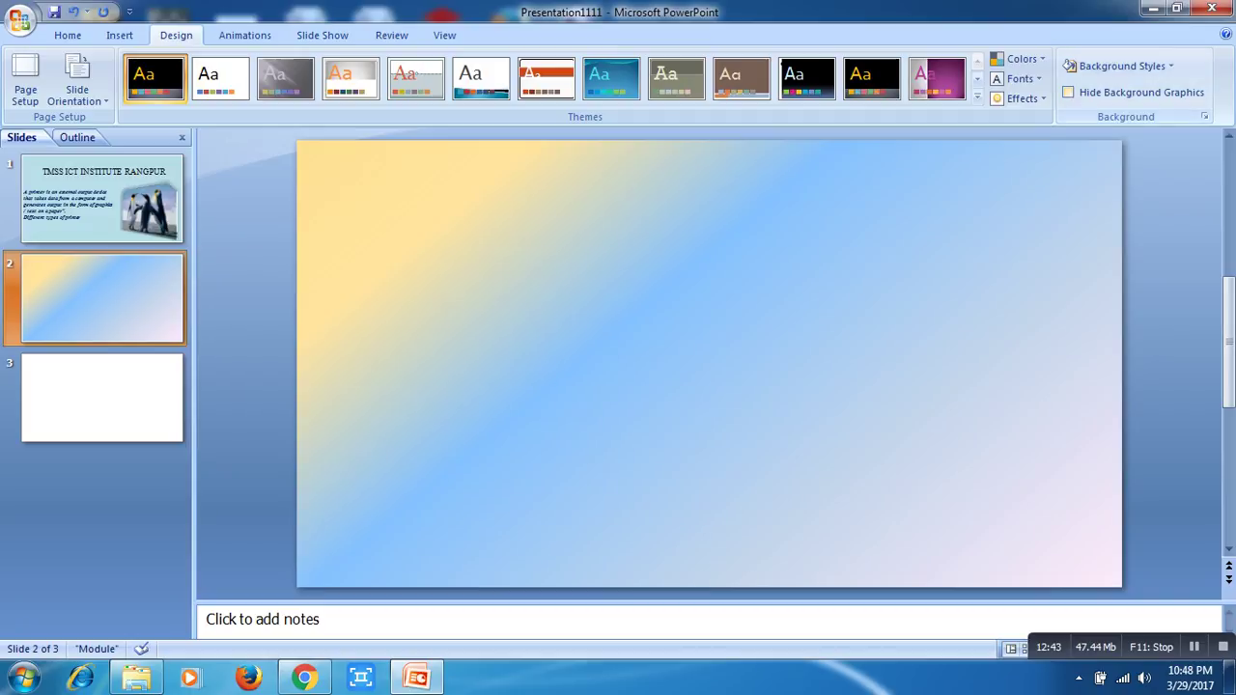
left_click(1068, 92)
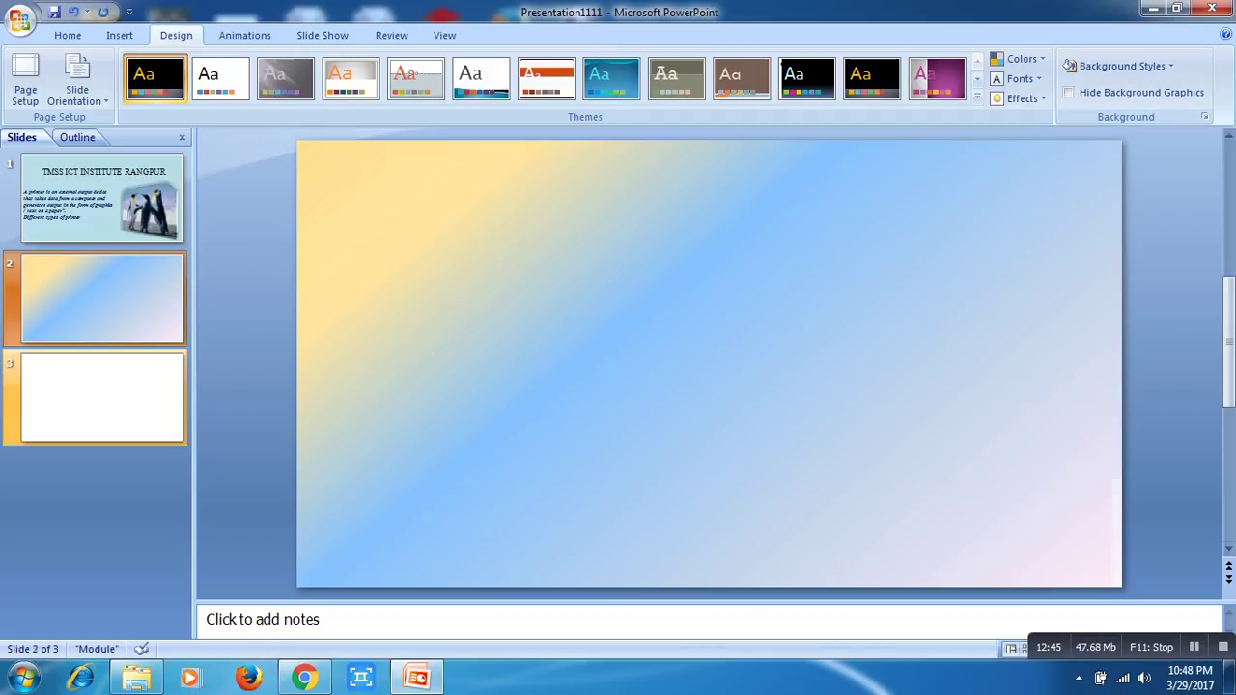
left_click(101, 396)
key("Up")
key("Down")
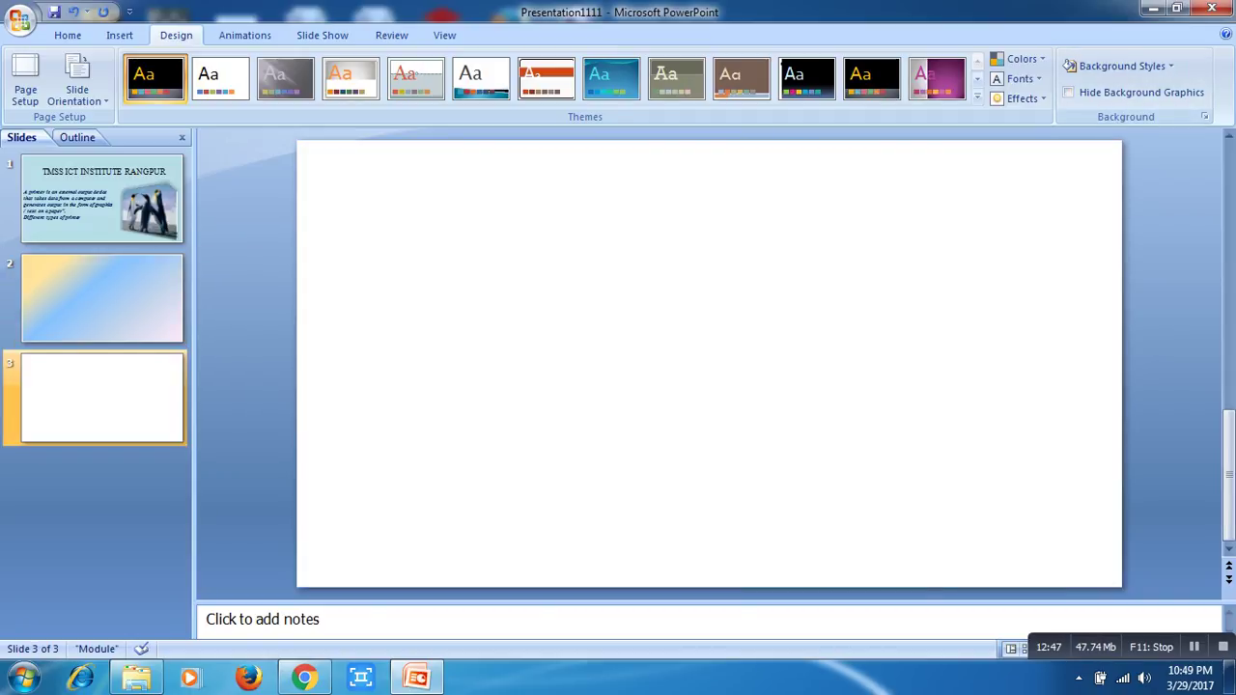
key("Up")
key("Down")
key("Delete")
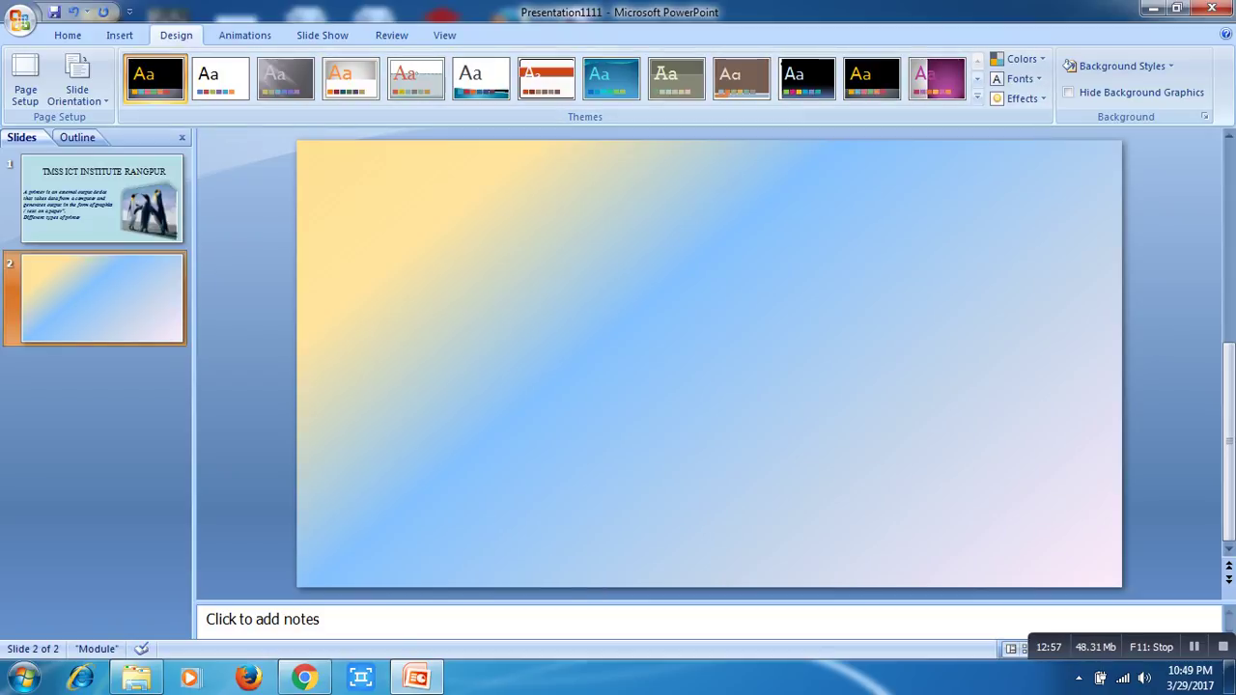
Step: Display slide 1, browse the Home, Insert, Design and Animations tabs, and reselect slide 1
left_click(101, 193)
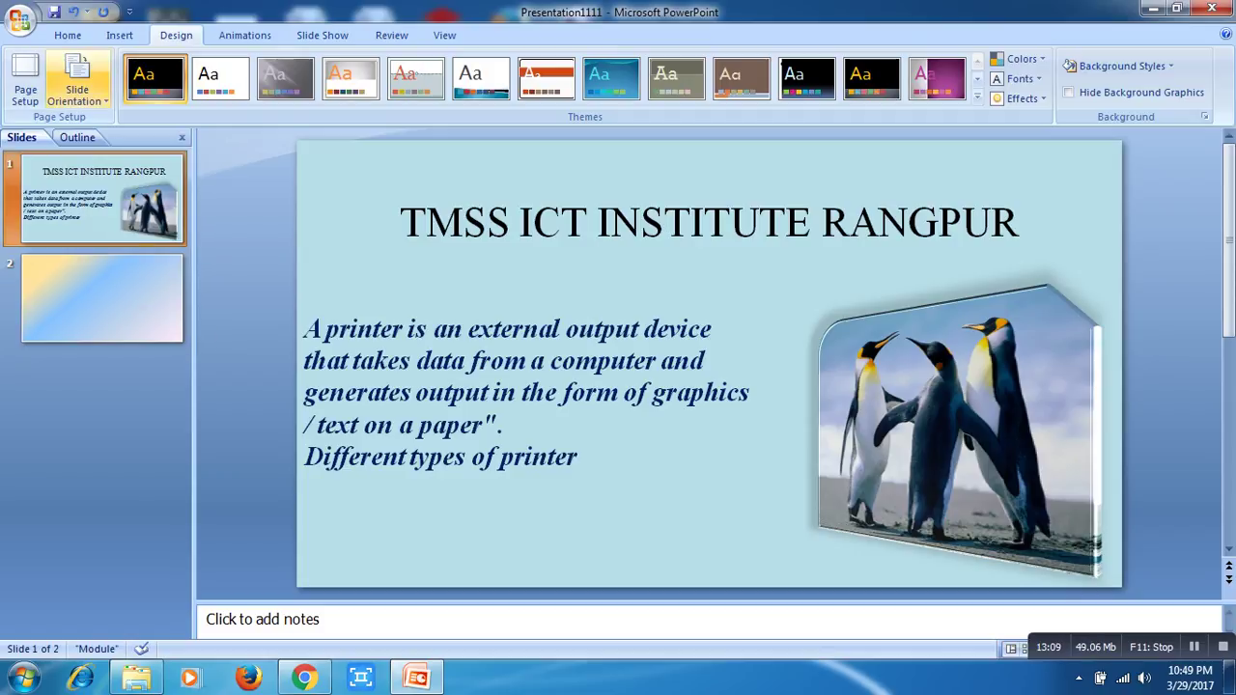
left_click(67, 35)
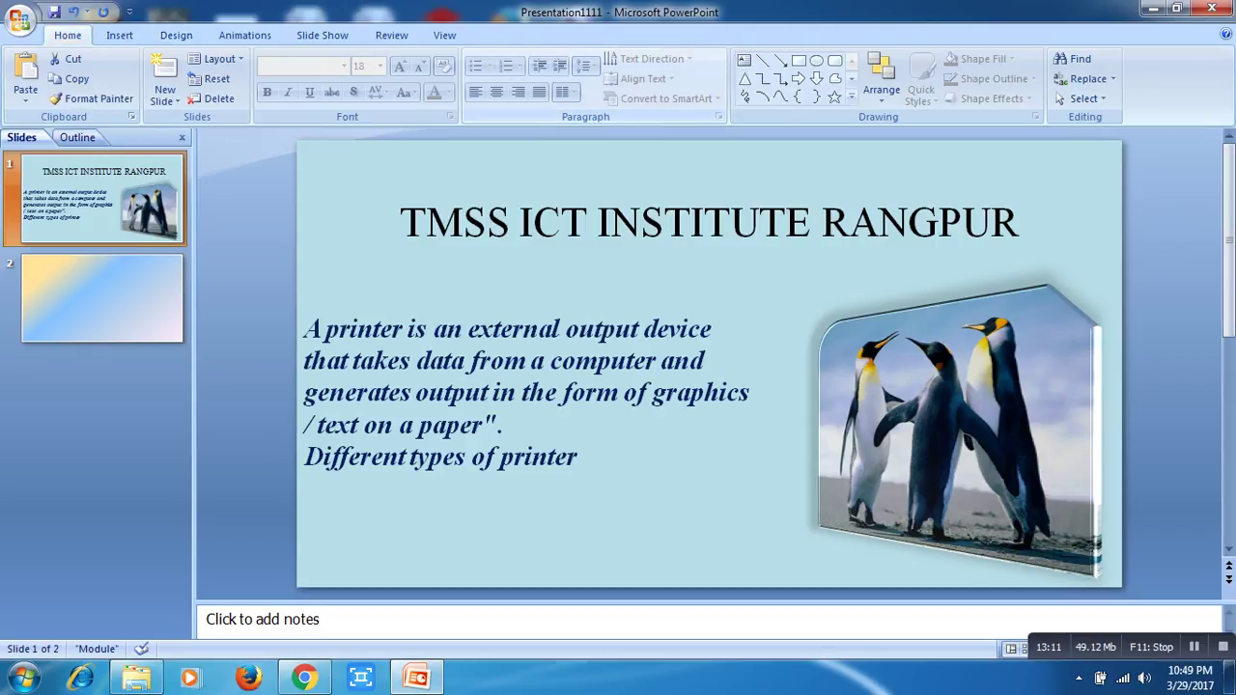
left_click(120, 34)
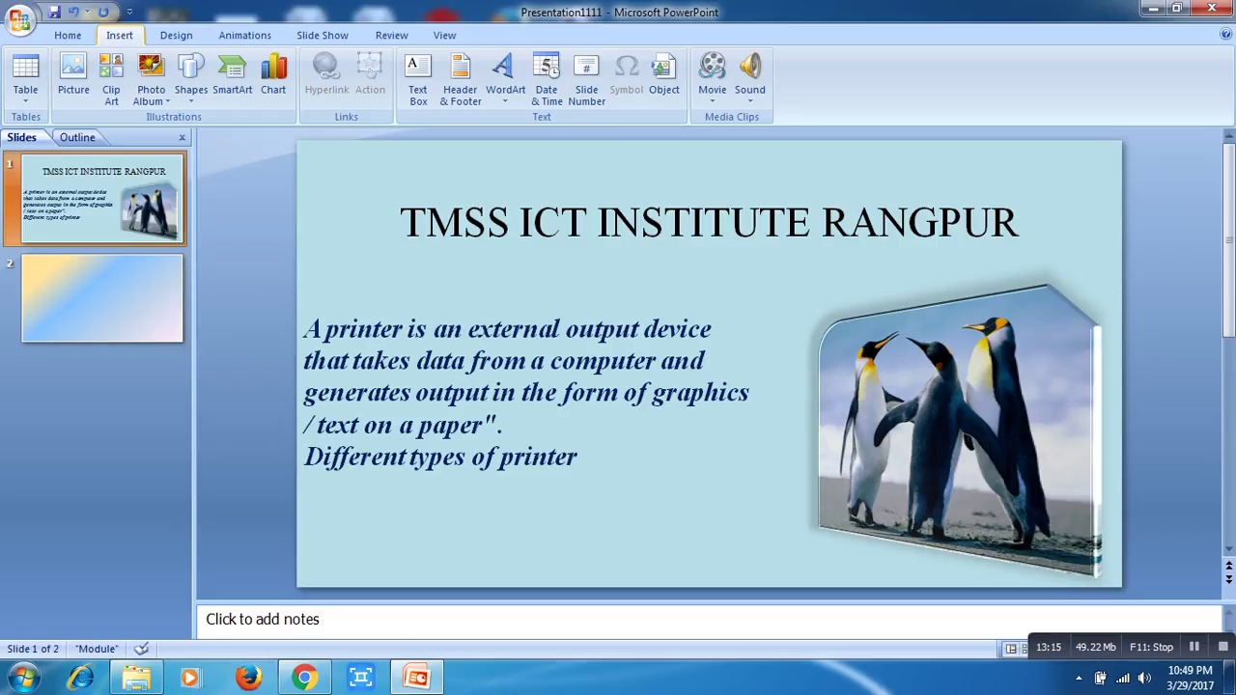
left_click(176, 34)
left_click(244, 34)
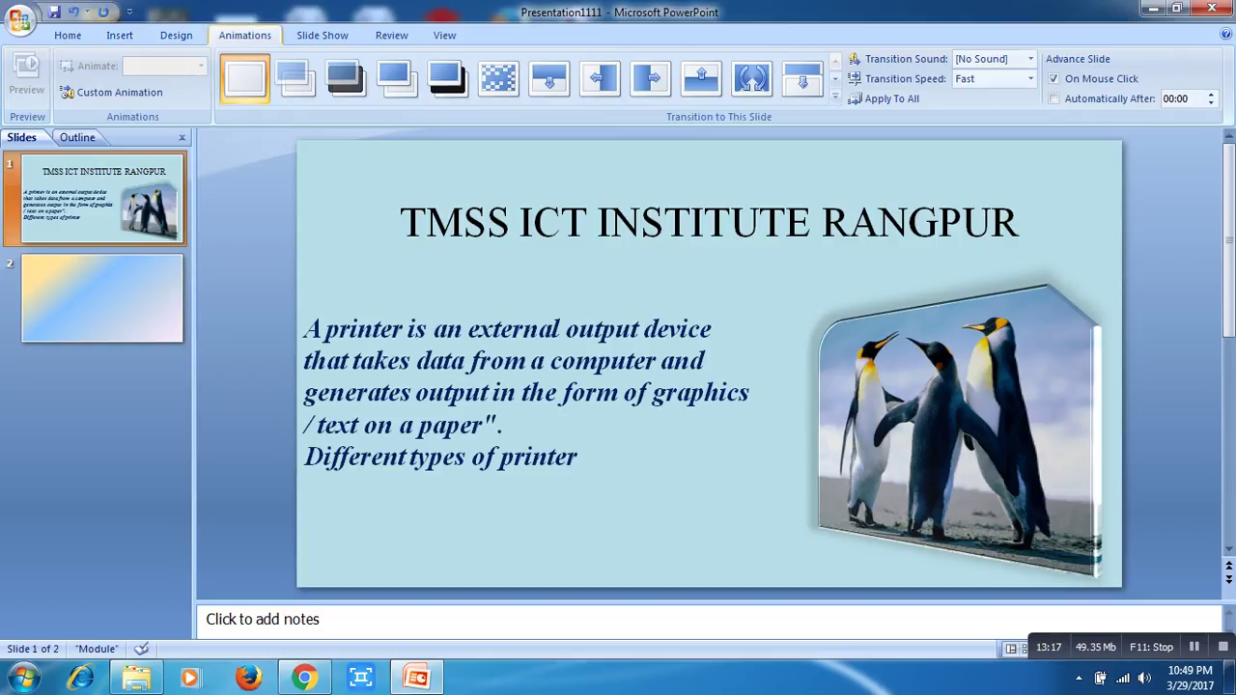
left_click(119, 35)
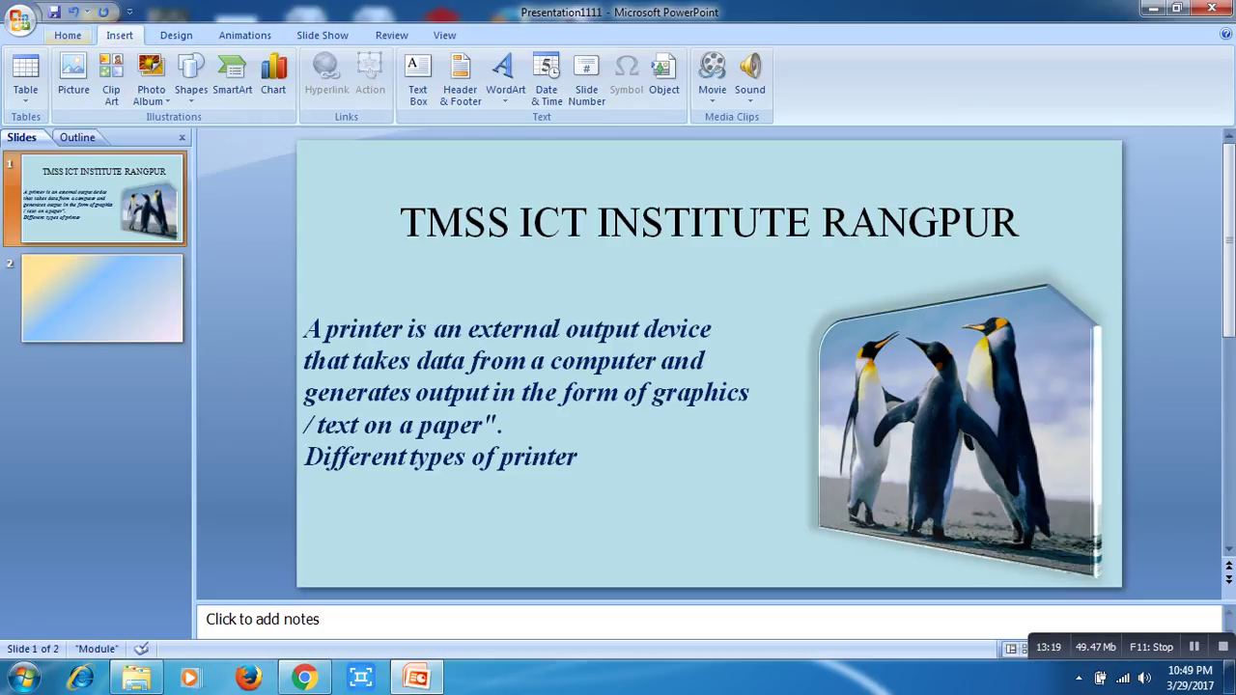
left_click(68, 35)
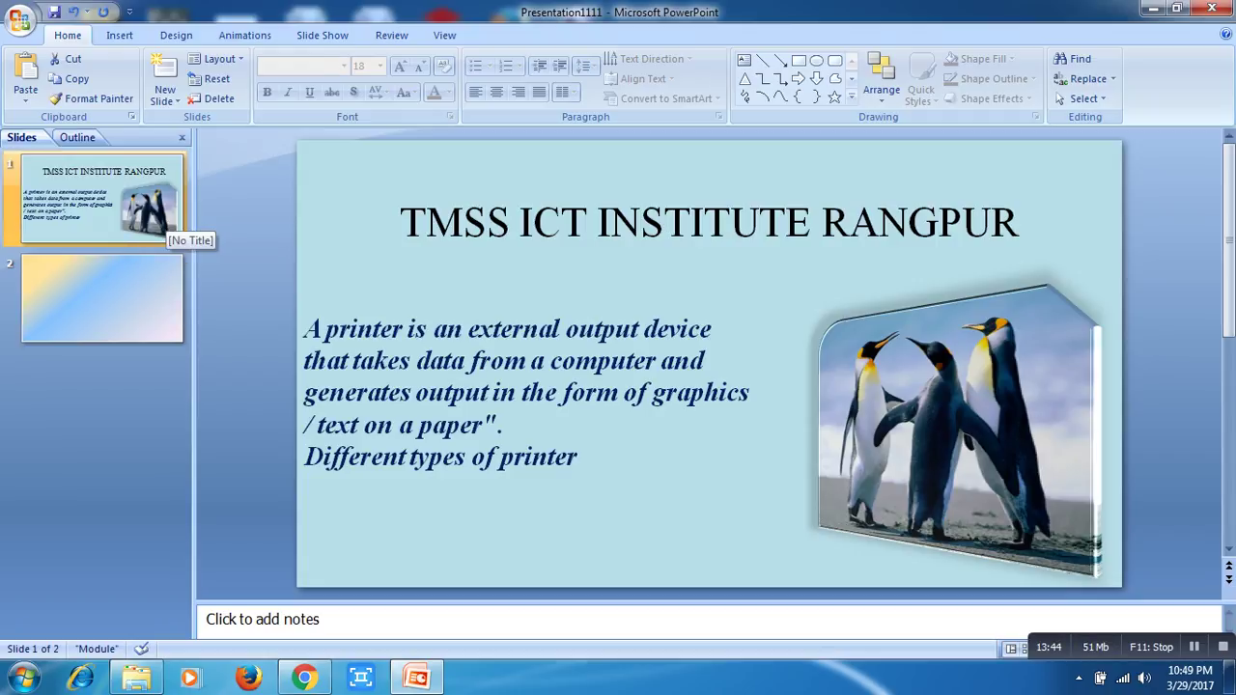
left_click(155, 217)
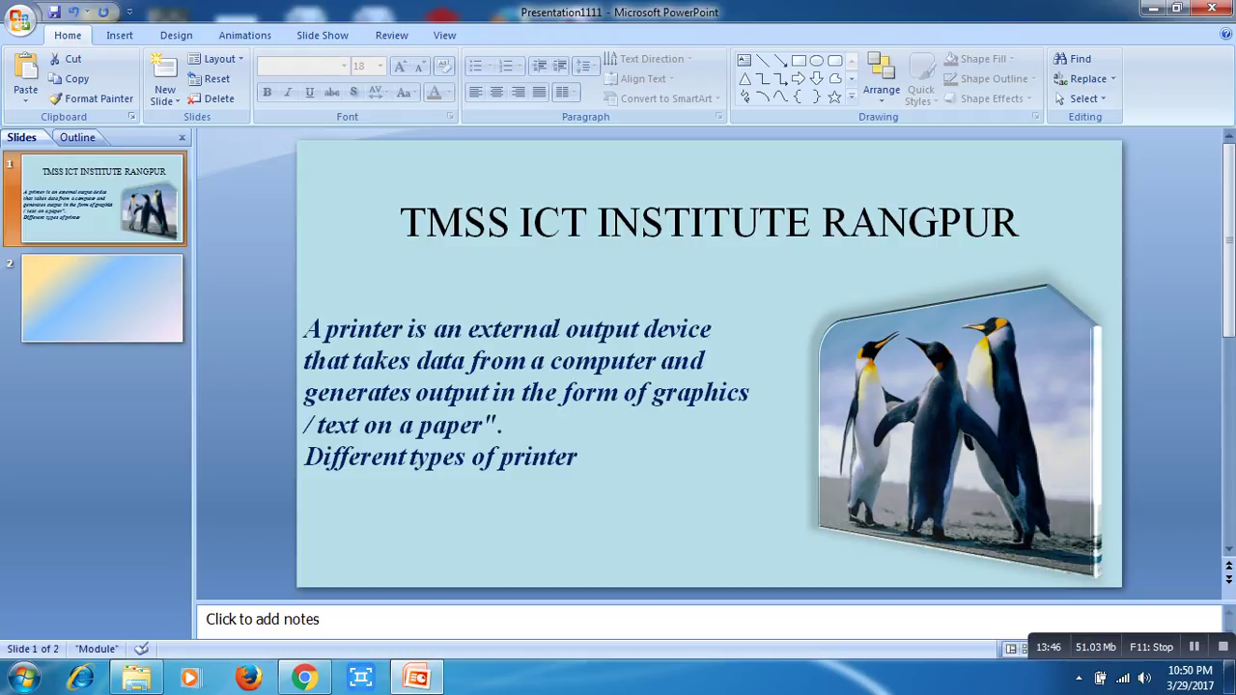